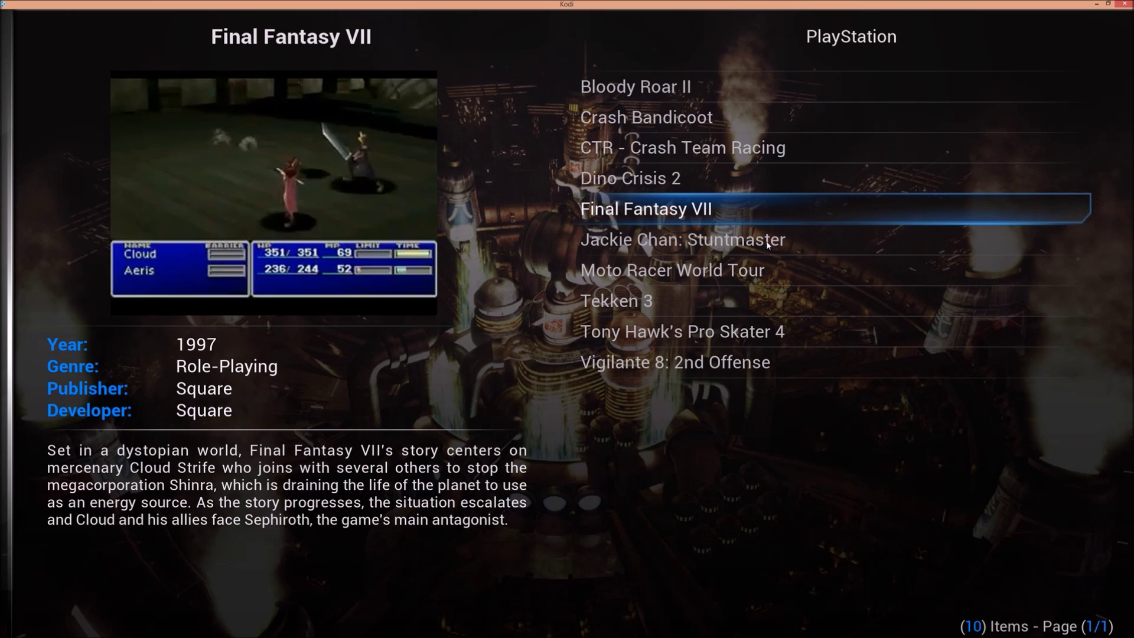
Step: Browse the PlayStation game list from Final Fantasy VII down to Tony Hawk's Pro Skater 4, viewing each game's details
key("Down")
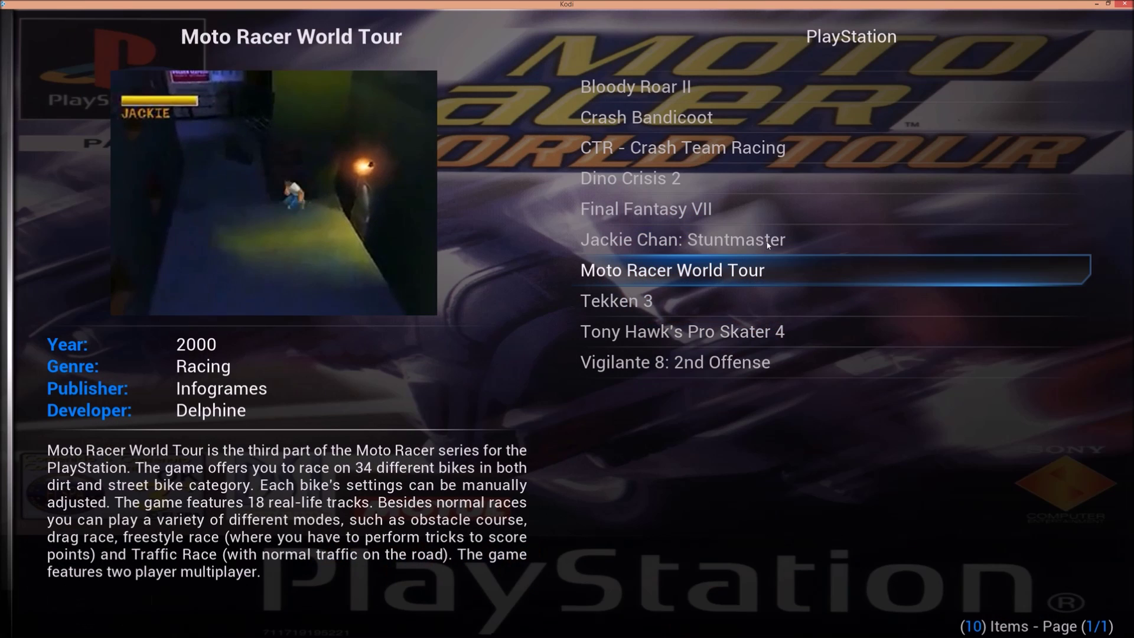
key("Down")
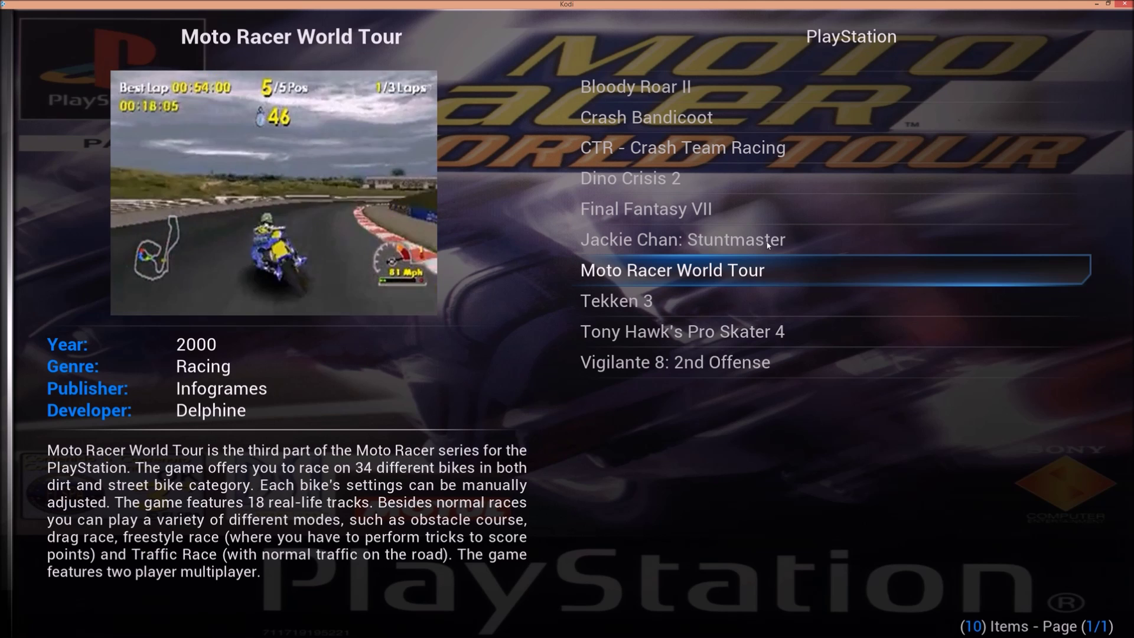
key("Down")
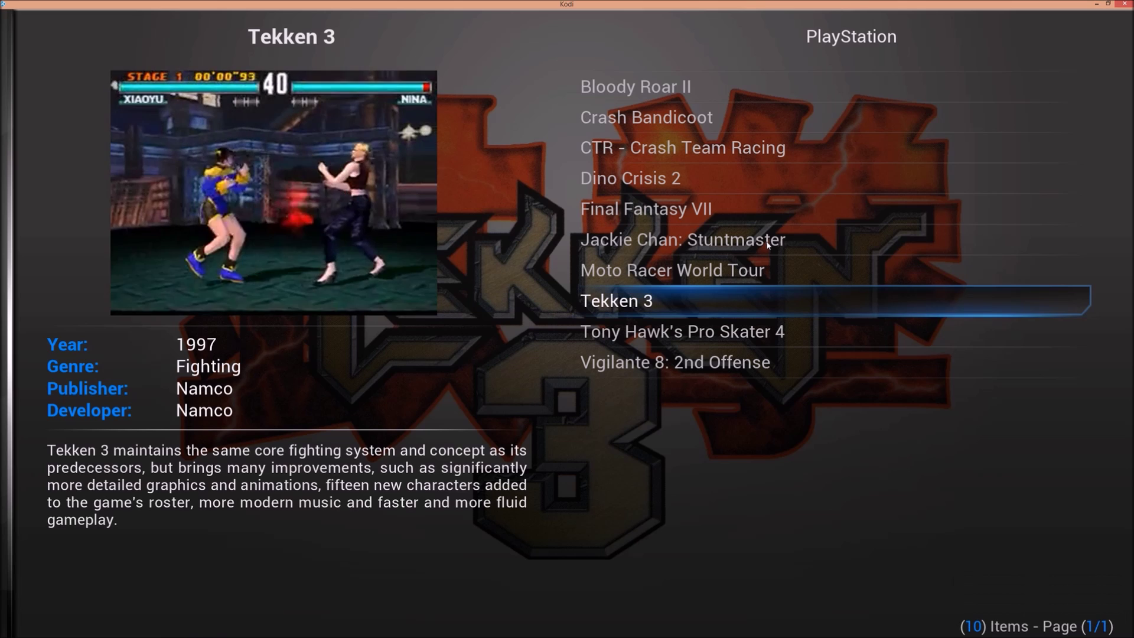
key("Down")
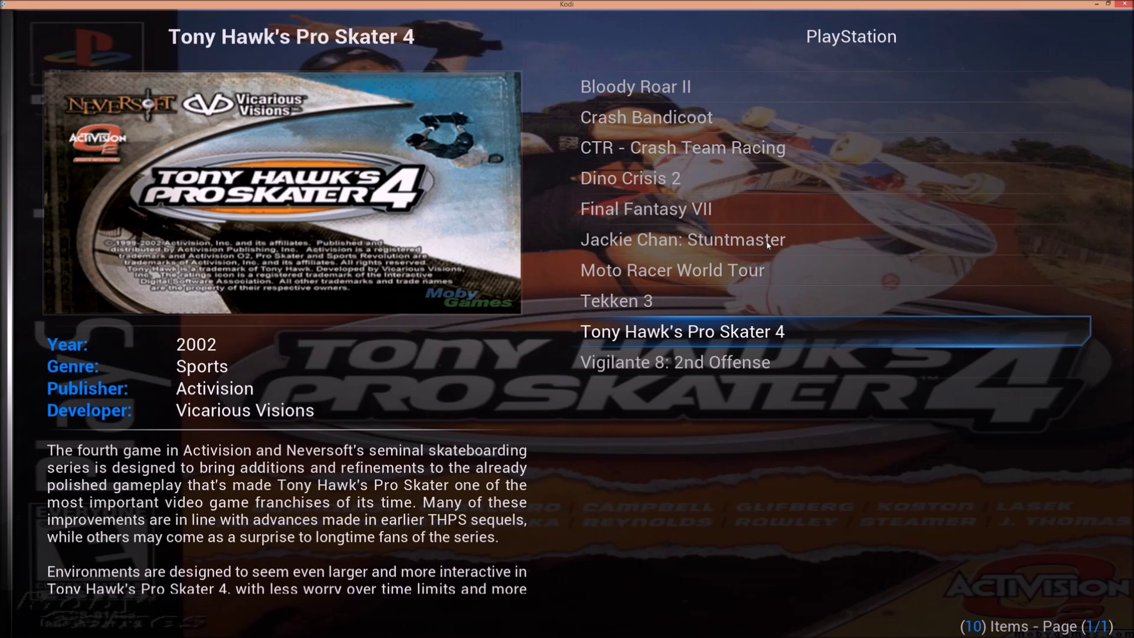
Step: Delete the PlayStation rom collection with the removal option "Delete games and configuration"
key("c")
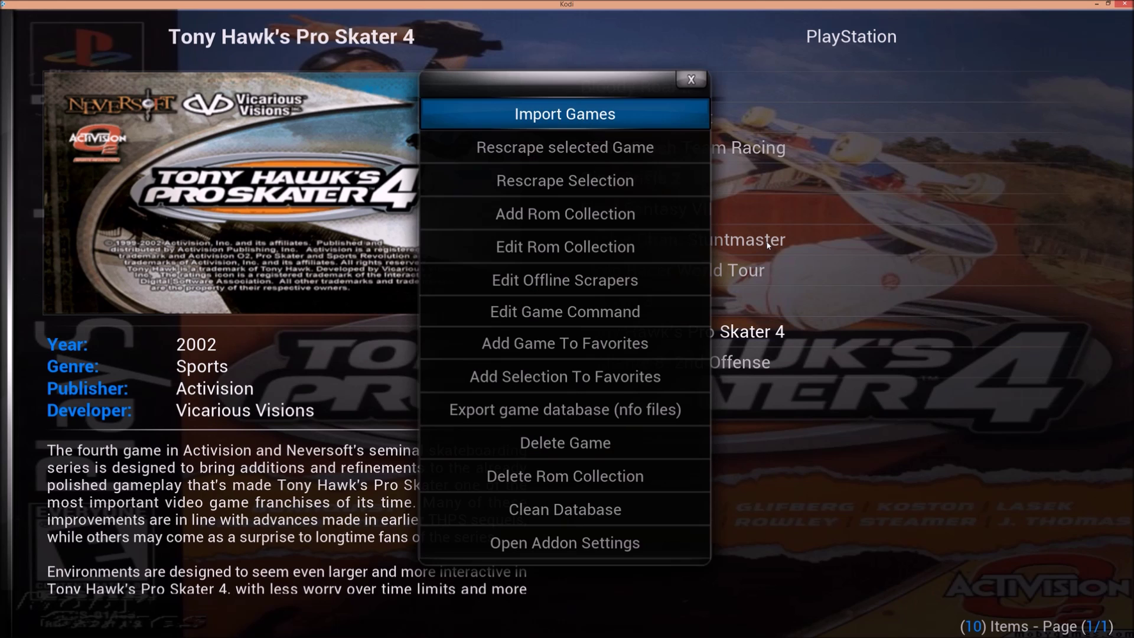
key("Up")
key("Up")
key("Up")
key("Return")
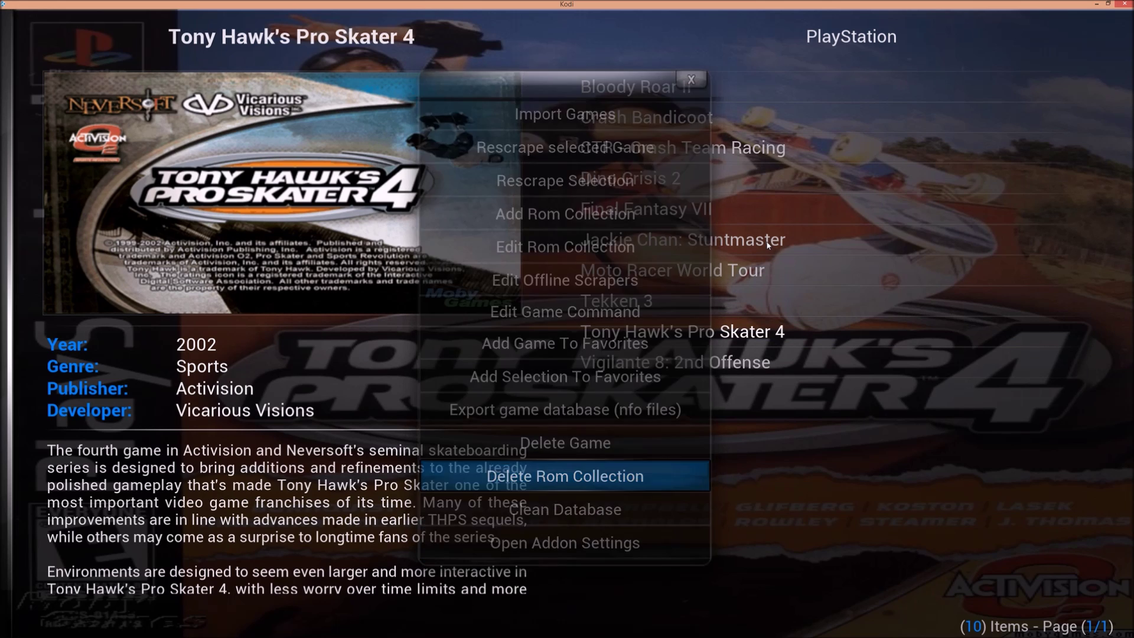
key("Down")
key("Down")
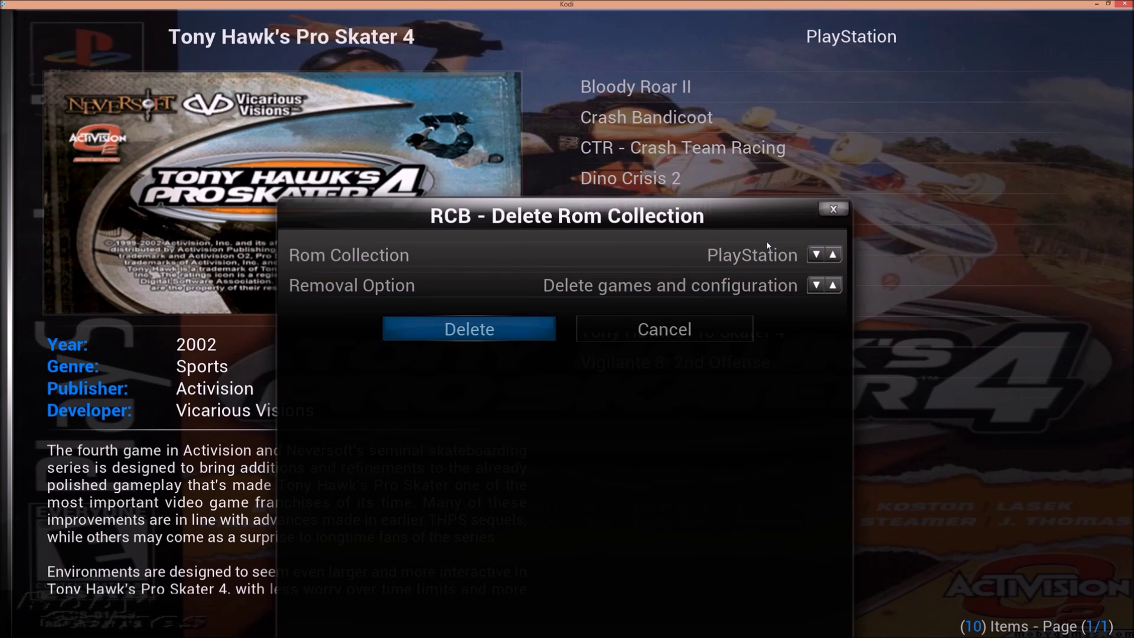
key("Return")
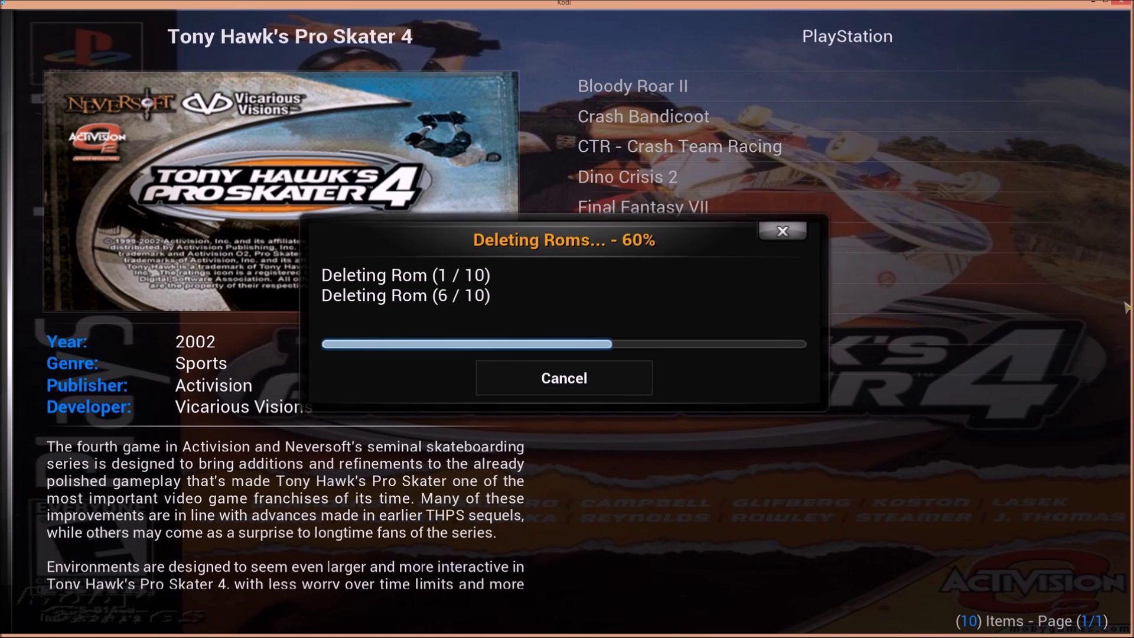
Step: Restore Kodi to a smaller window, bring up the Playstation folder in File Explorer, and reposition and enlarge that window
key("super+Down")
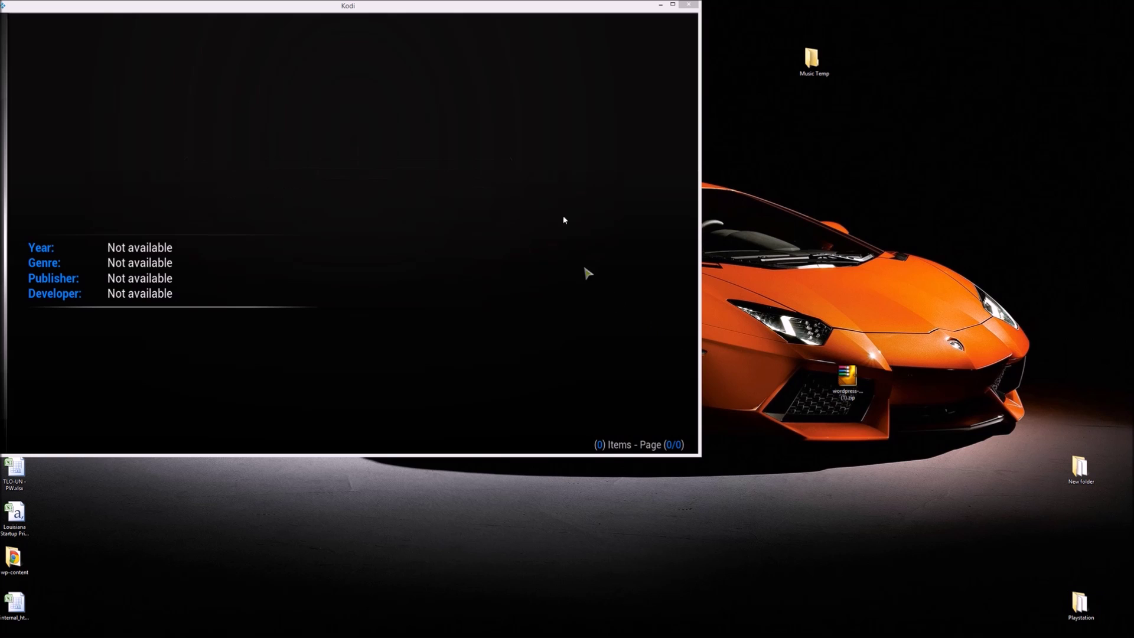
key("alt+Tab")
left_click_drag(334, 92, 409, 186)
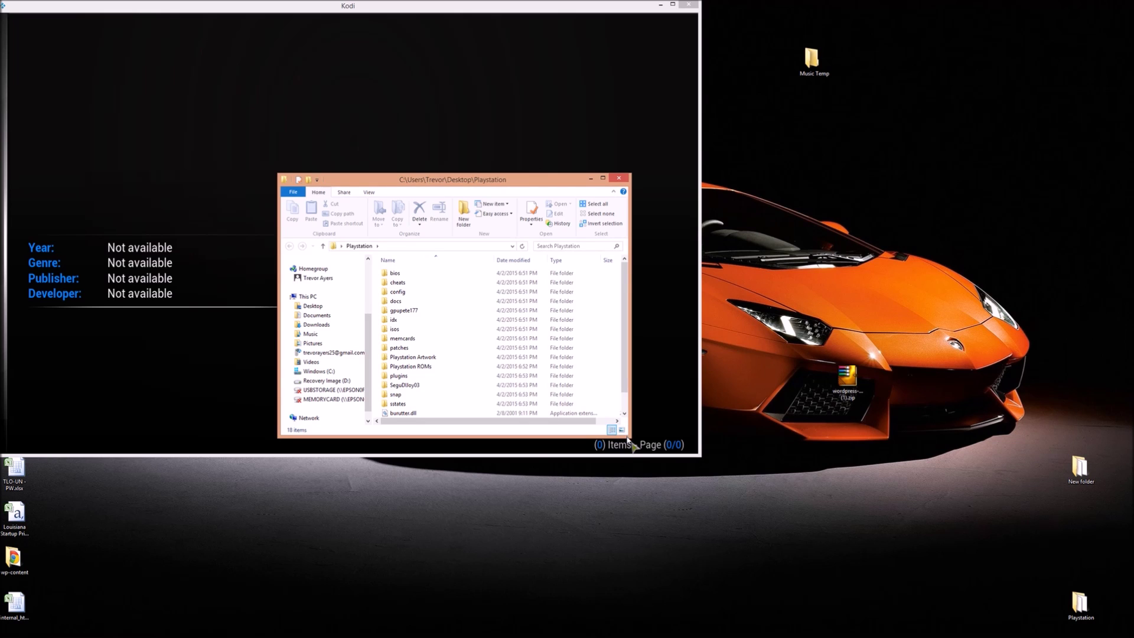
left_click_drag(629, 439, 745, 552)
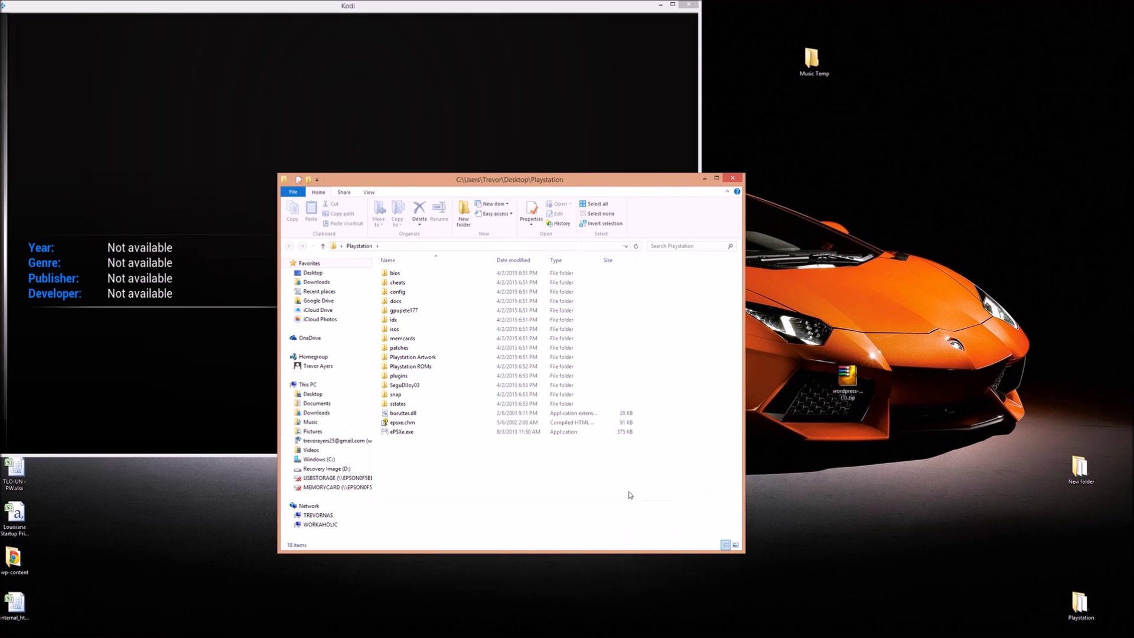
Step: Examine the emulator files in the Playstation folder, including the BIOS files in bios and the graphics plugins in plugins
left_click(410, 432)
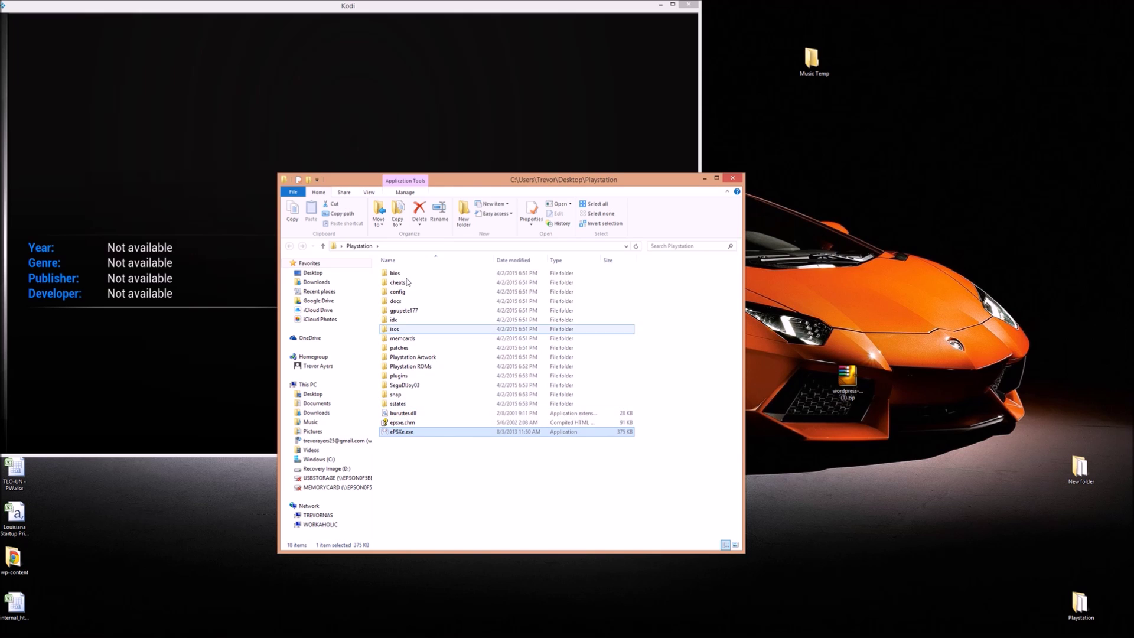
left_click_drag(423, 485, 378, 267)
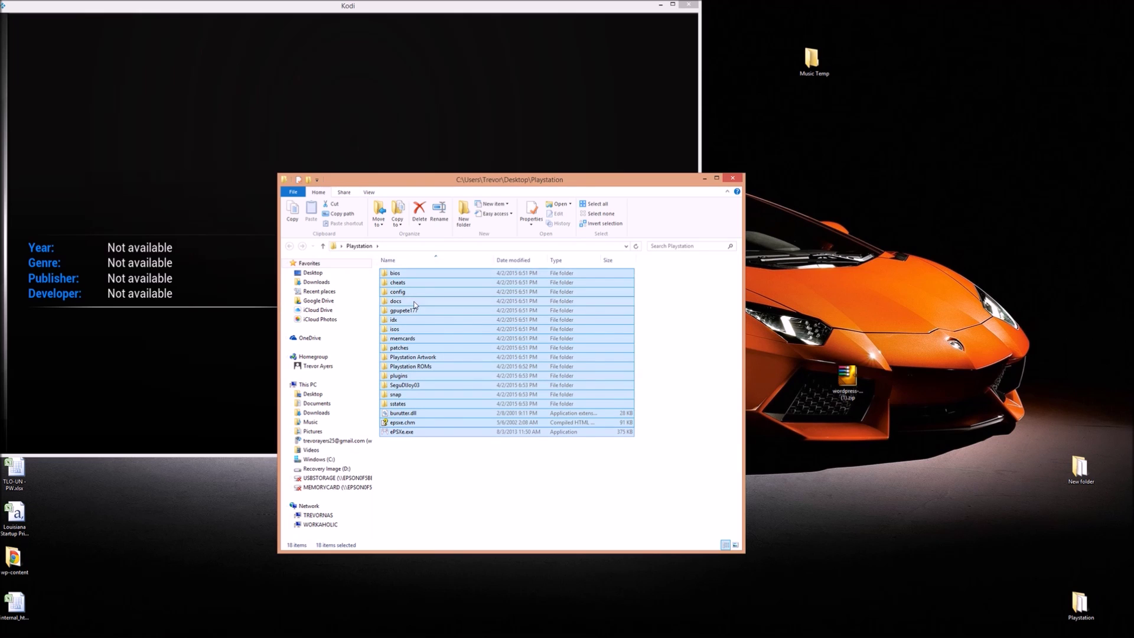
left_click(439, 479)
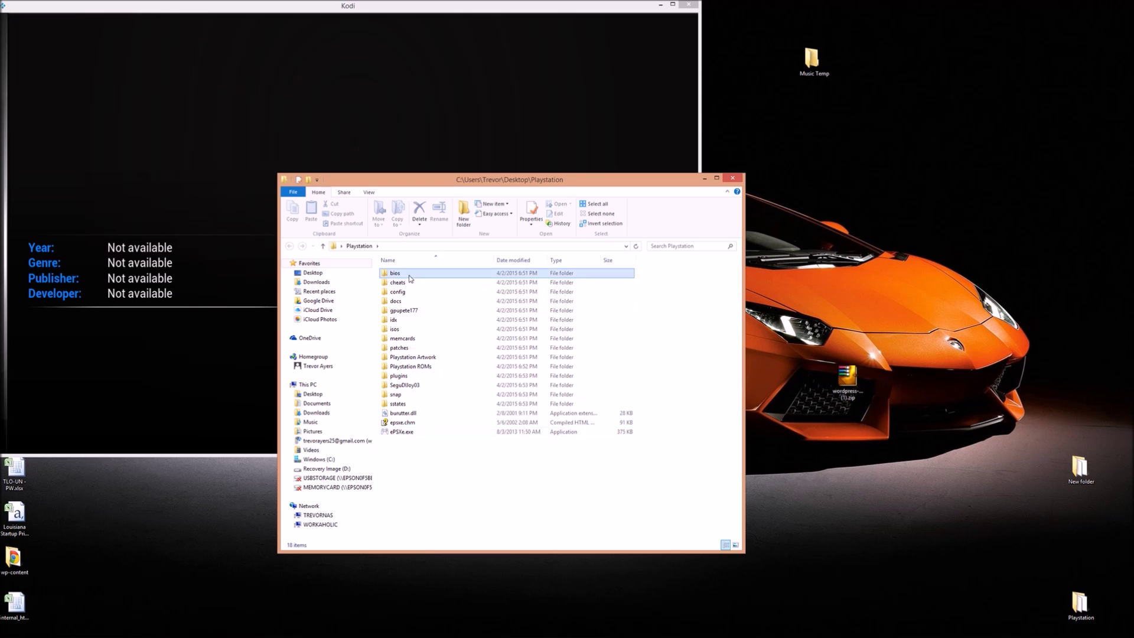
double_click(396, 273)
left_click(422, 282)
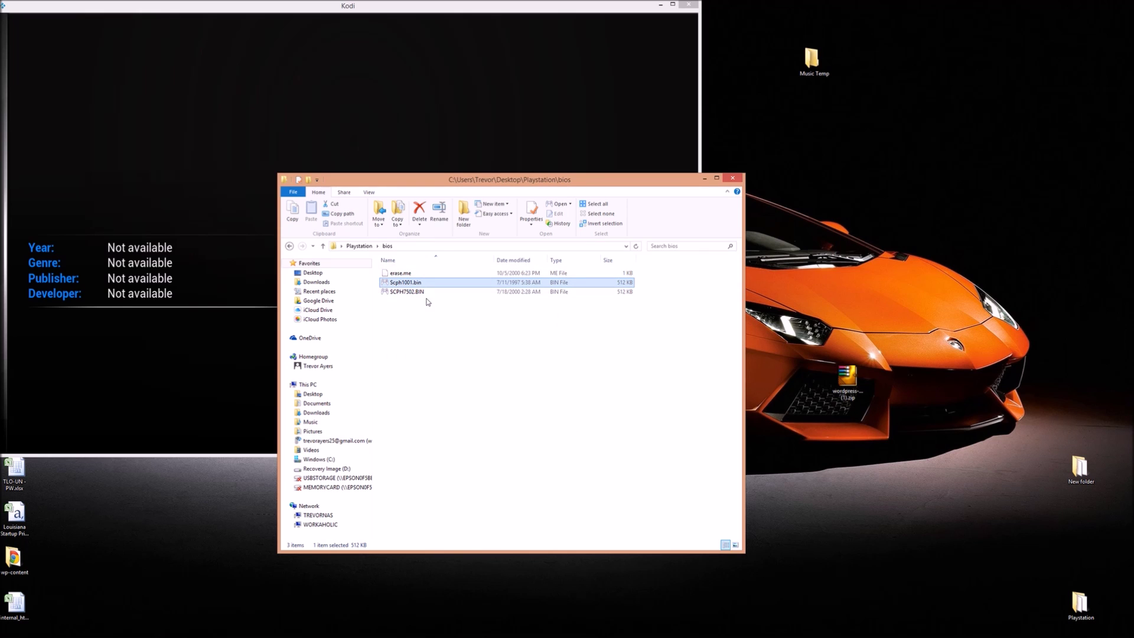
left_click(323, 246)
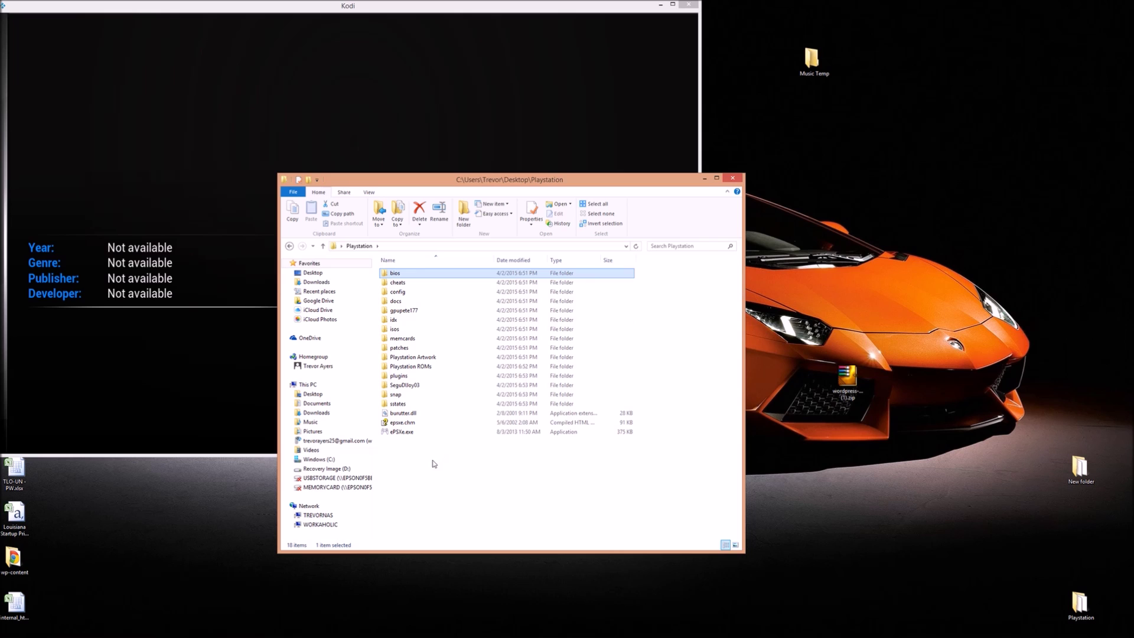
double_click(397, 376)
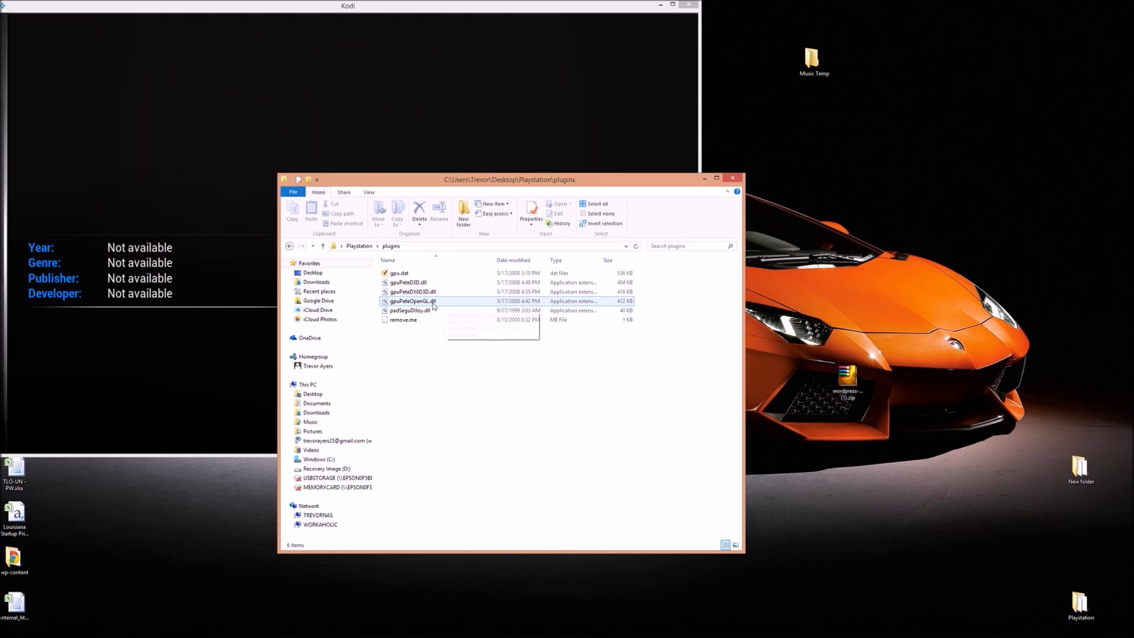
left_click(324, 246)
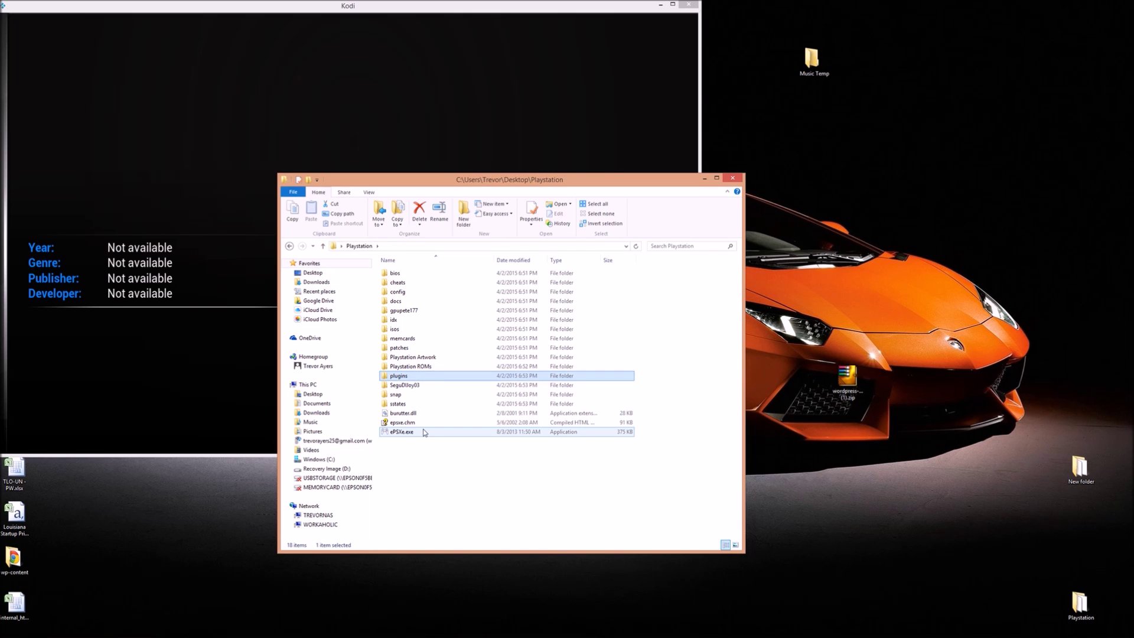
Step: Launch ePSXe.exe from the Playstation folder and move the emulator window over the folder window
double_click(423, 432)
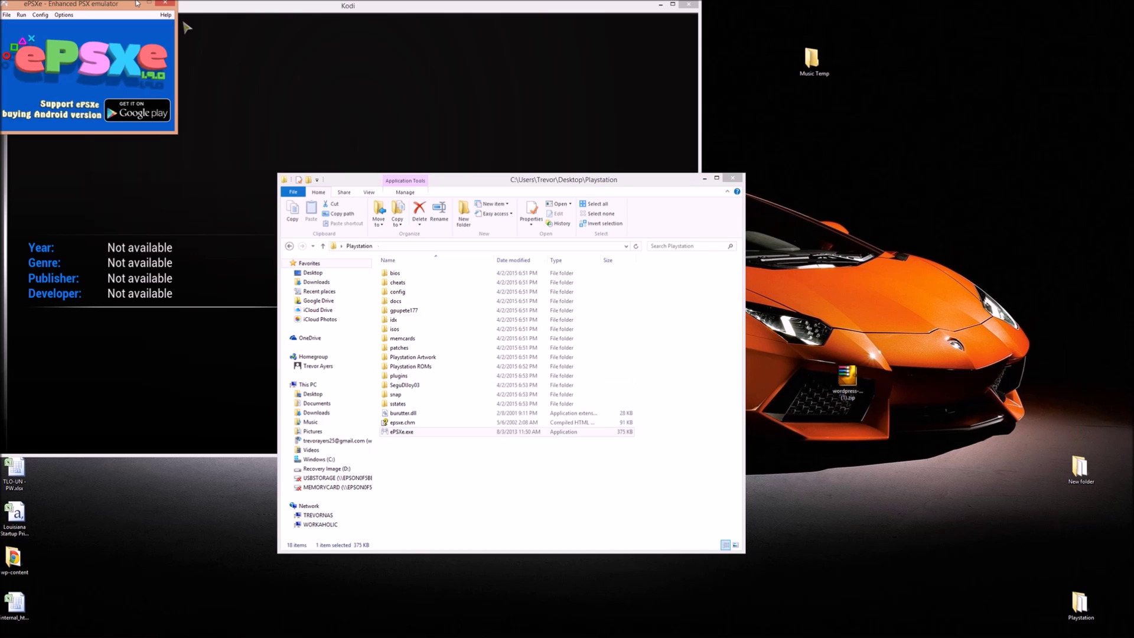
left_click_drag(89, 5, 500, 225)
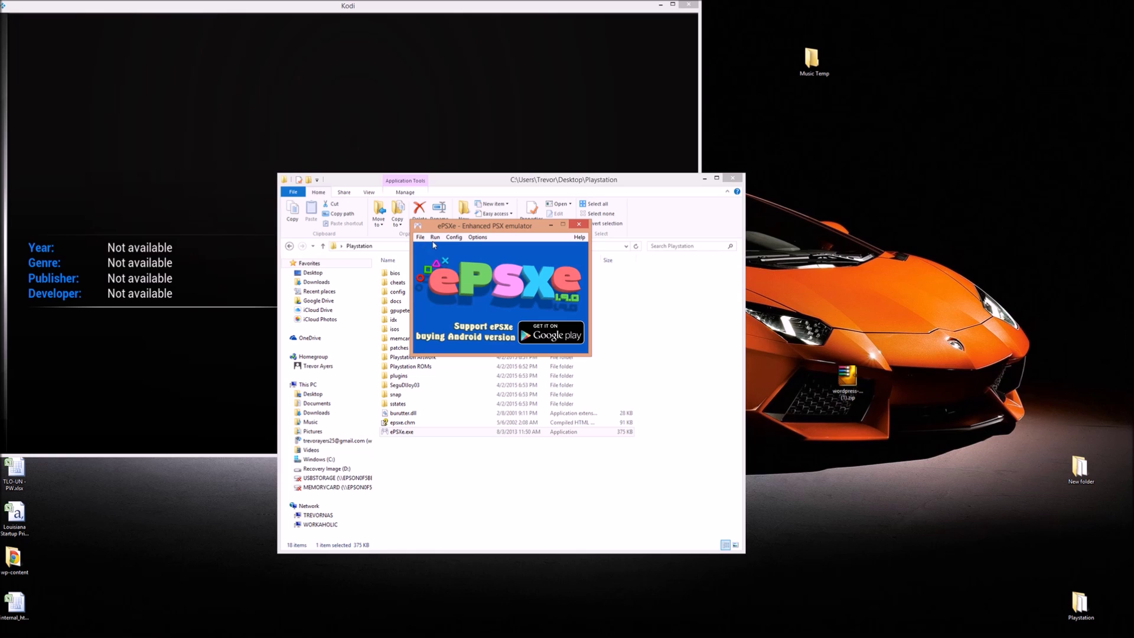
left_click(453, 239)
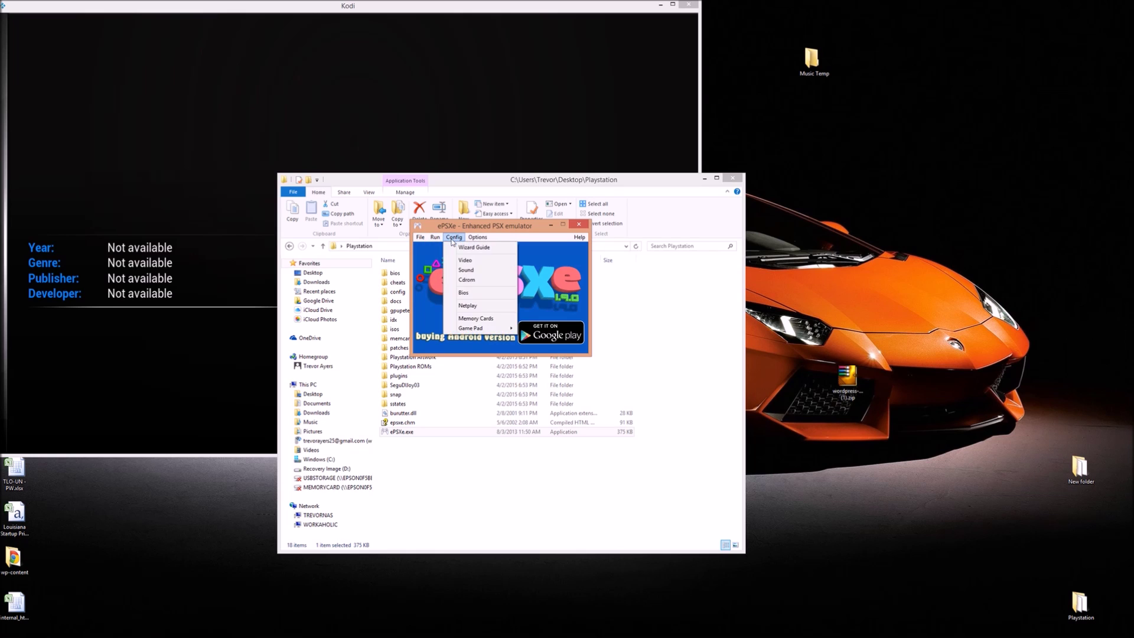
left_click_drag(475, 227, 438, 199)
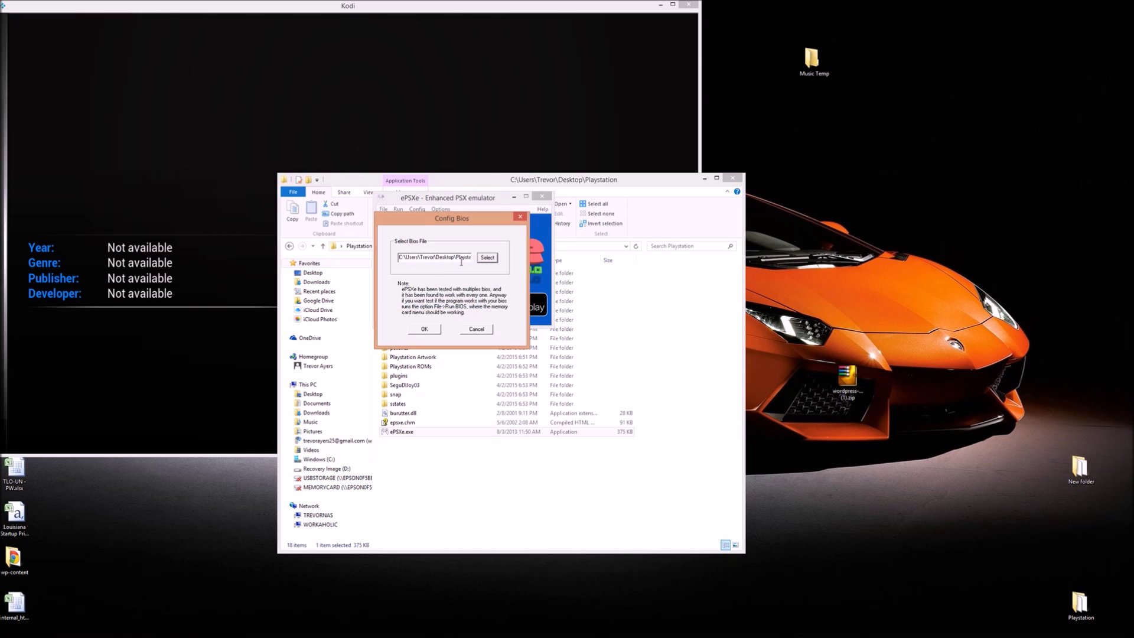
Step: Review the emulator's BIOS configuration and the Scph1001.bin choice in the bios folder, and cancel out of both dialogs
left_click(486, 258)
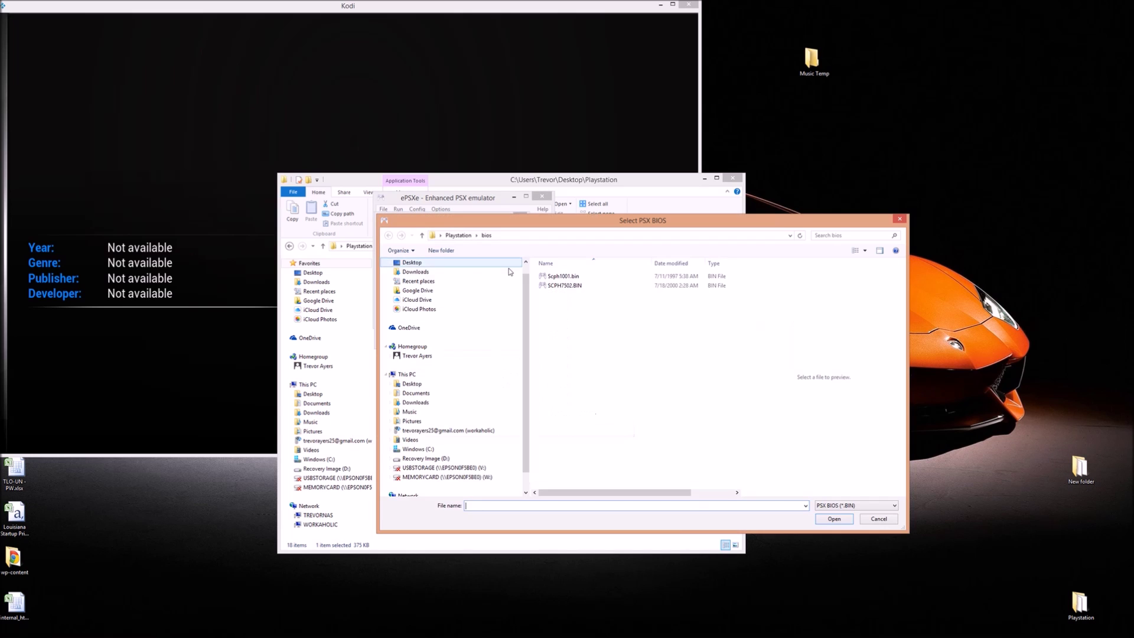
left_click(561, 278)
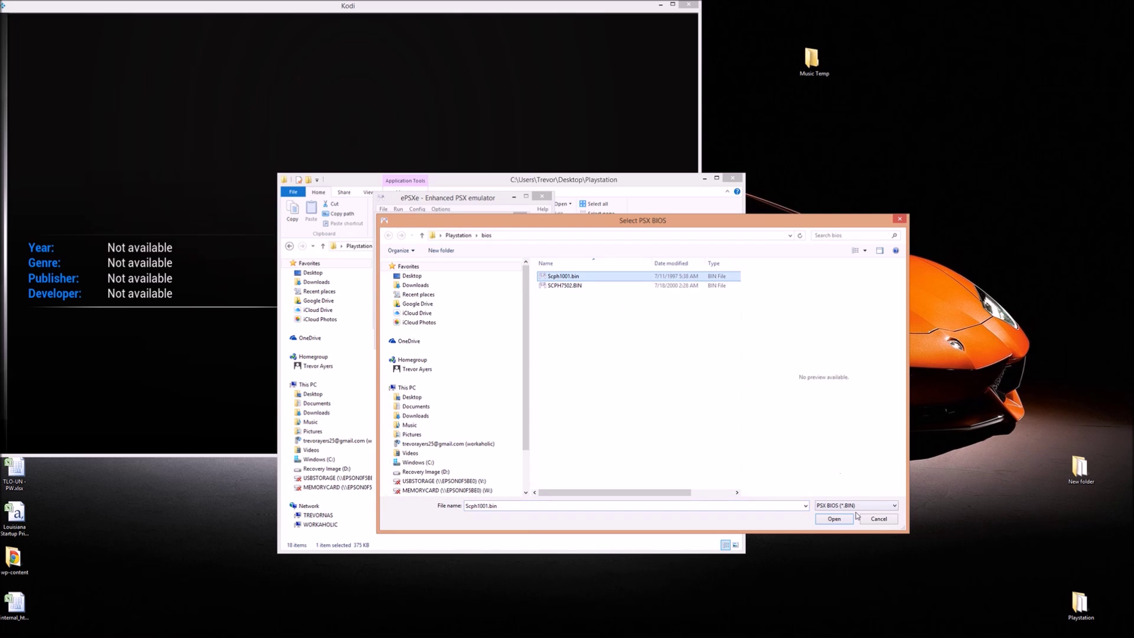
left_click(882, 520)
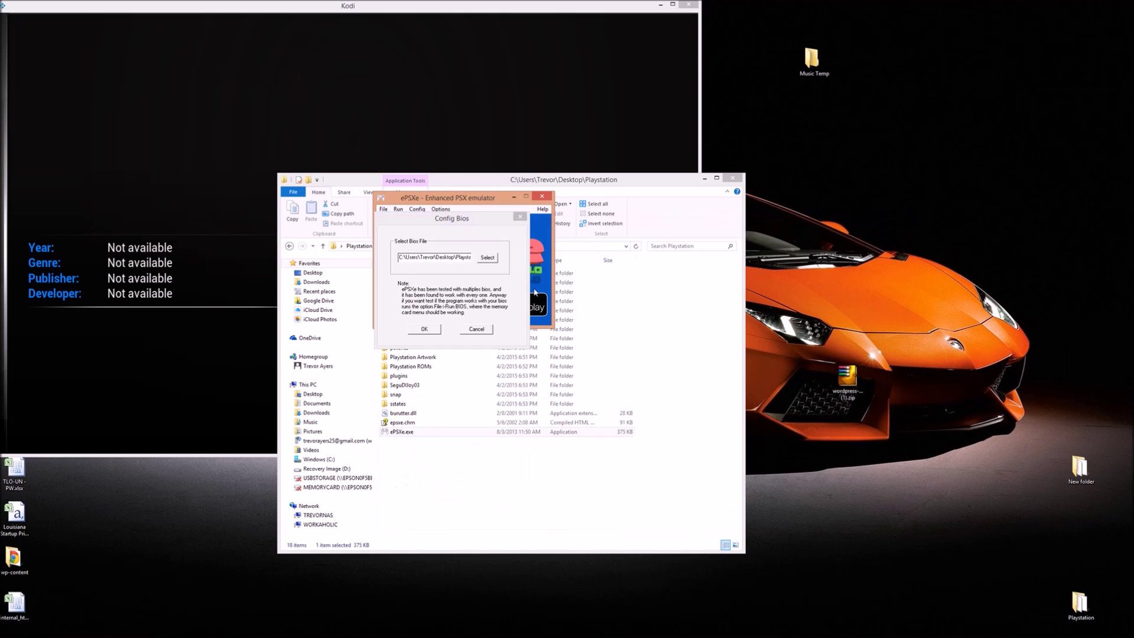
left_click(490, 333)
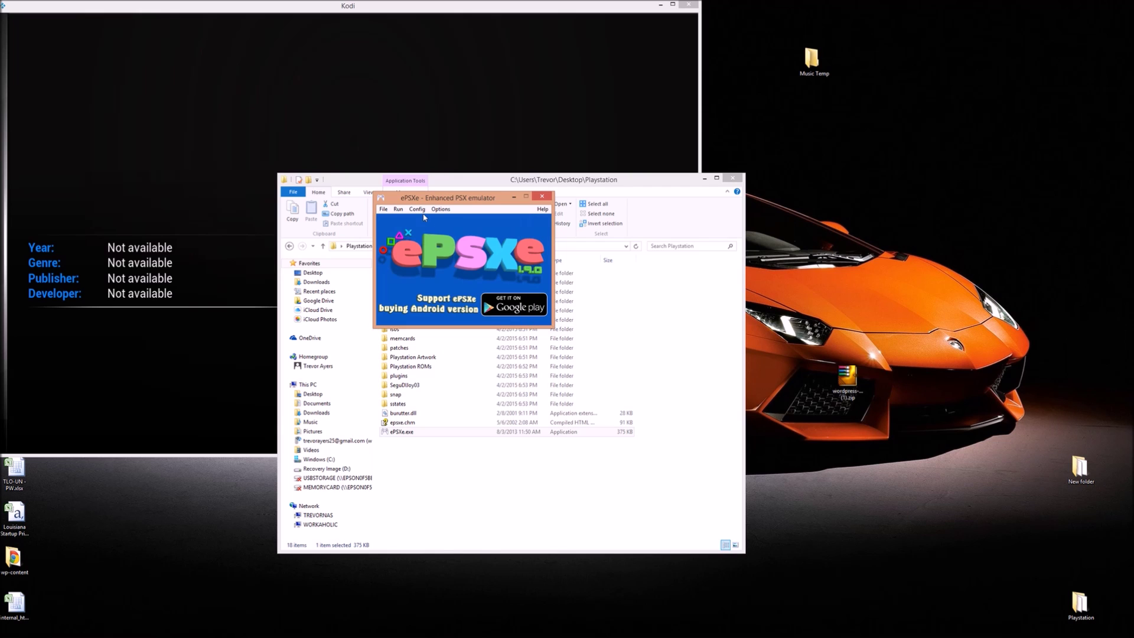
Step: Review the main video plugin selection in ePSXe's video configuration and close it
left_click(417, 209)
left_click(432, 231)
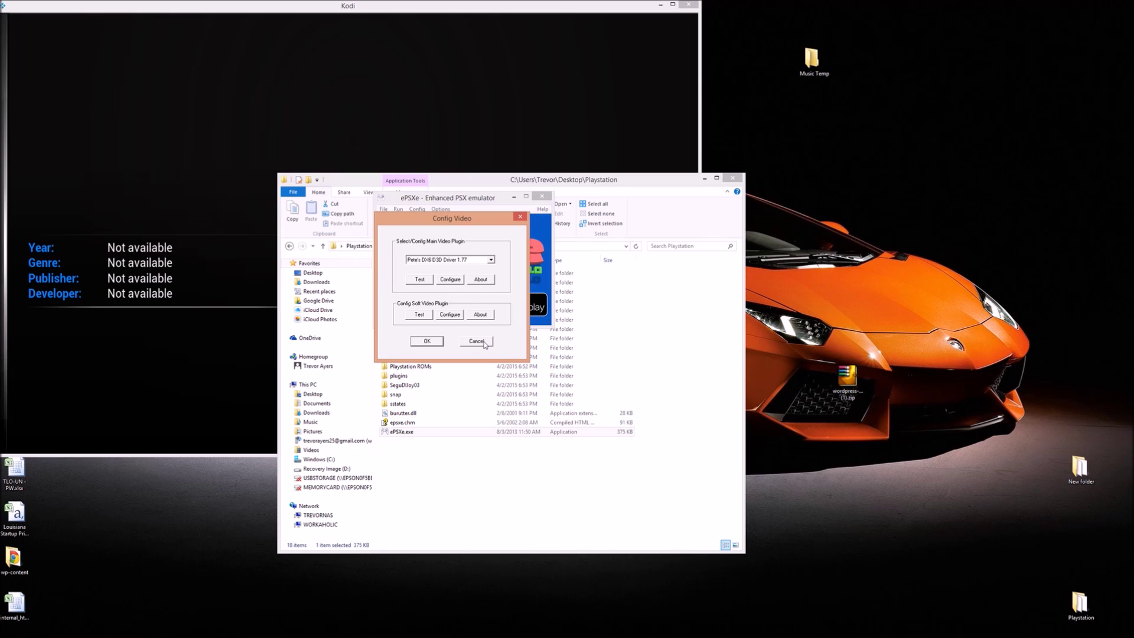
left_click(476, 341)
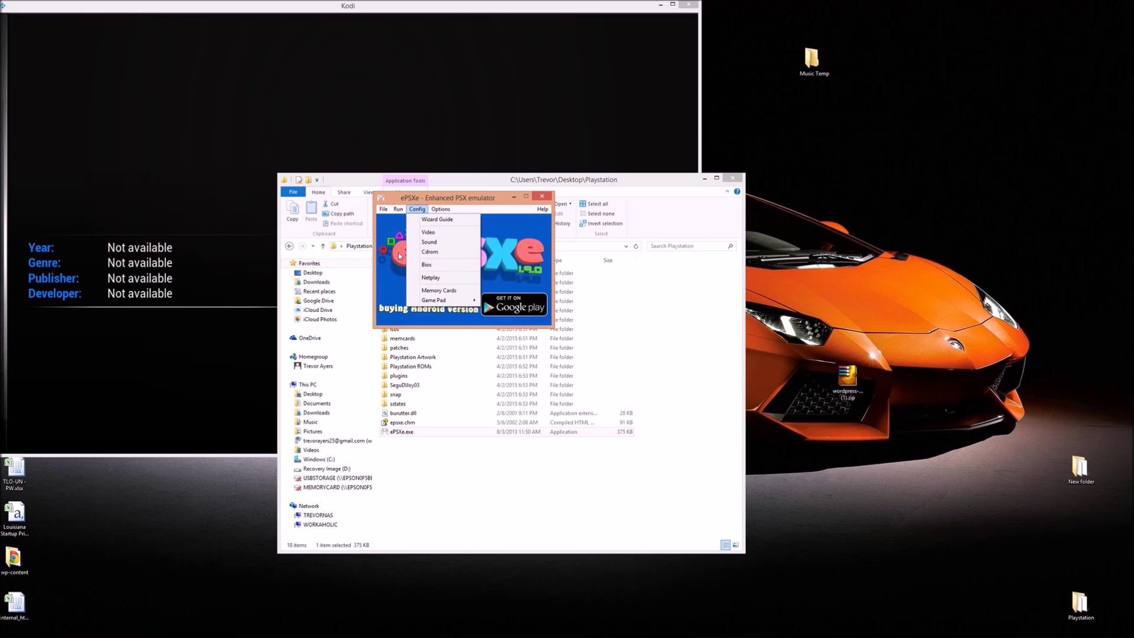
left_click(400, 255)
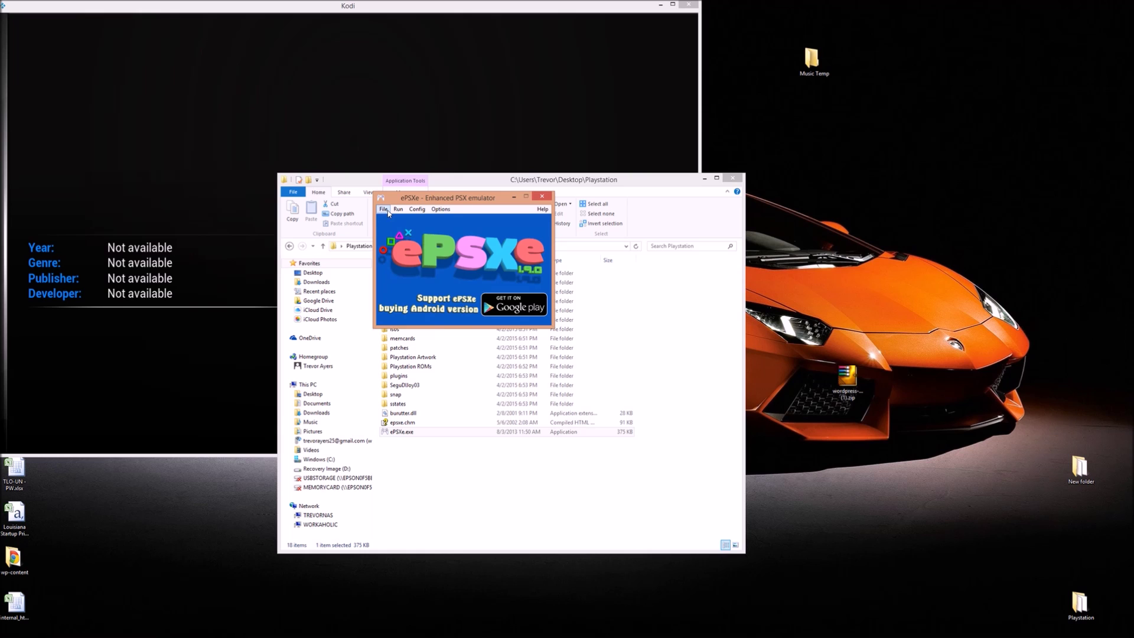
left_click(388, 211)
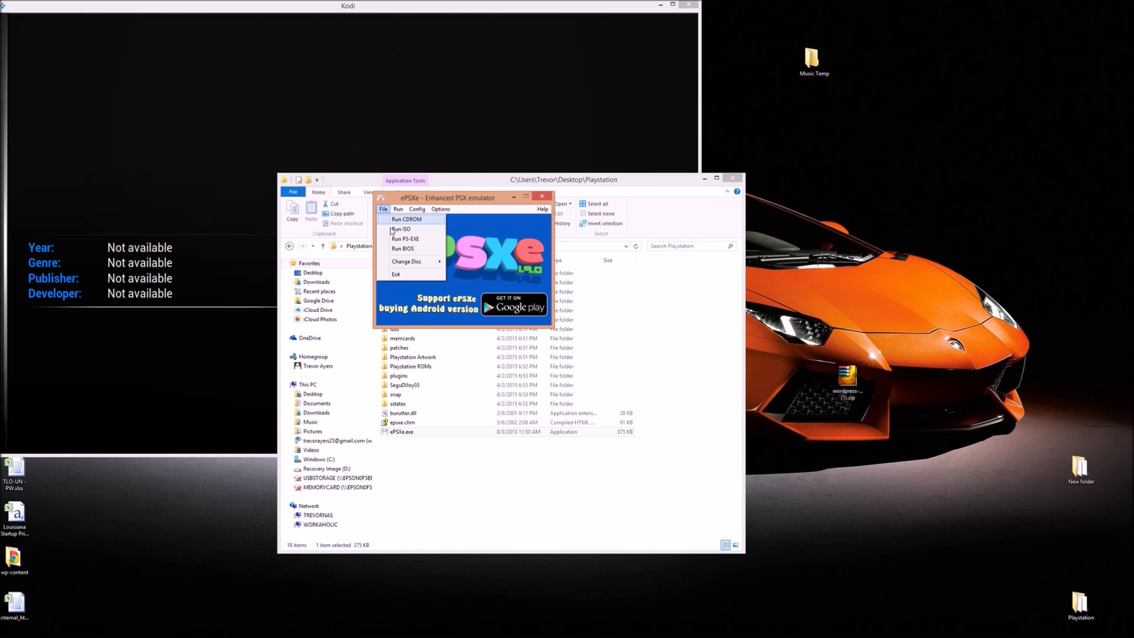
left_click(391, 229)
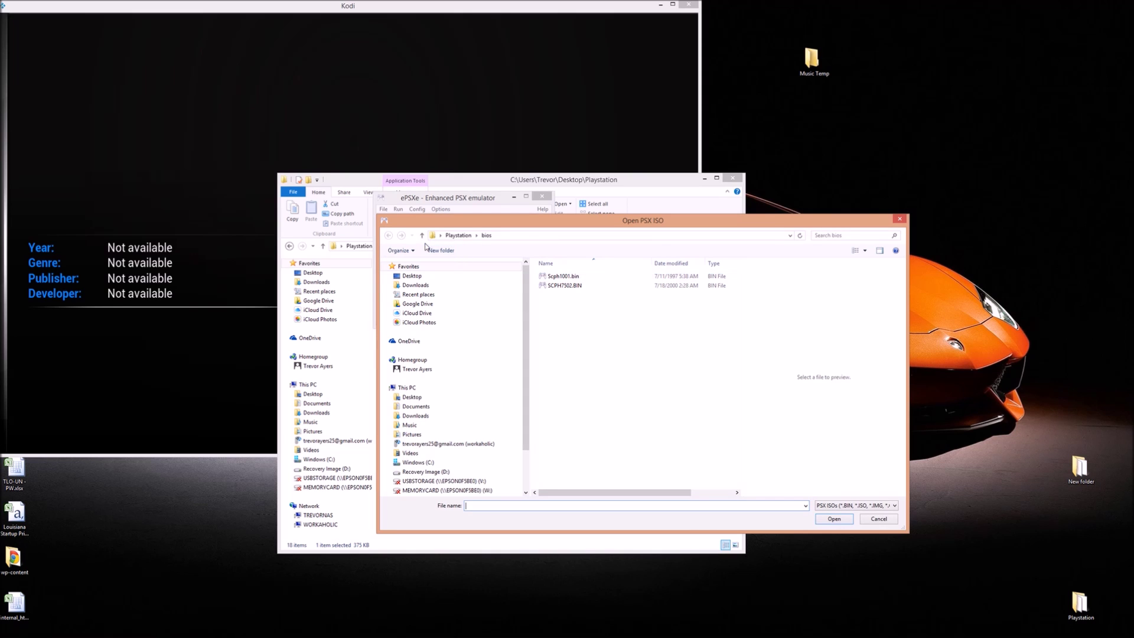
left_click(457, 236)
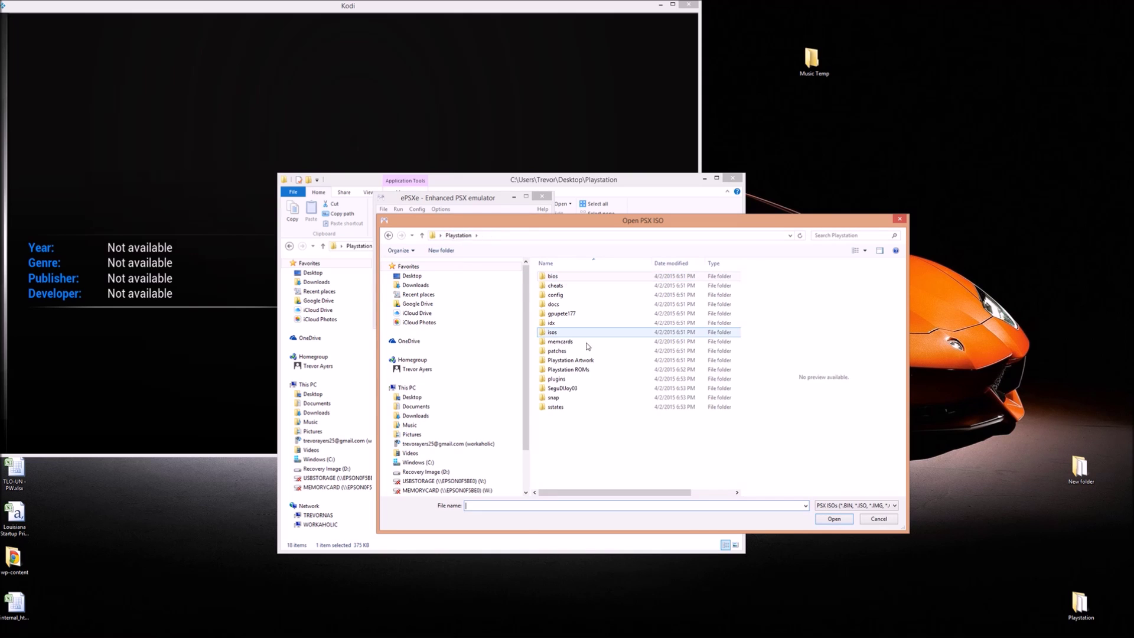
left_click(900, 219)
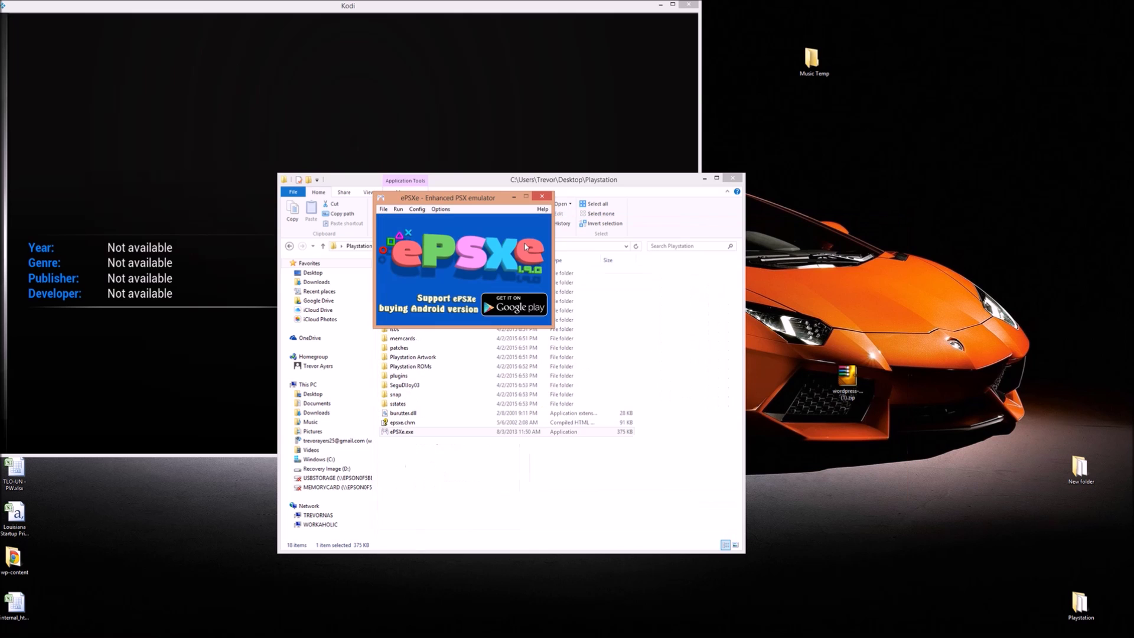
Step: Test-run the Bloody Roar II disc image from the Playstation ROMs folder as an ISO in ePSXe, and close the emulator
left_click(384, 209)
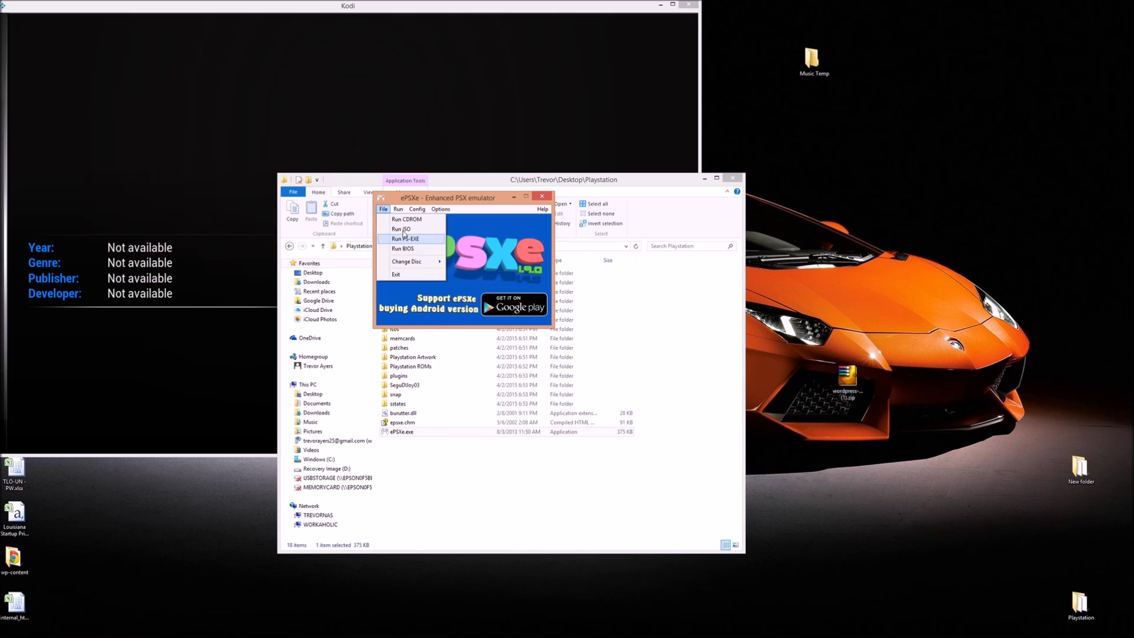
left_click(402, 229)
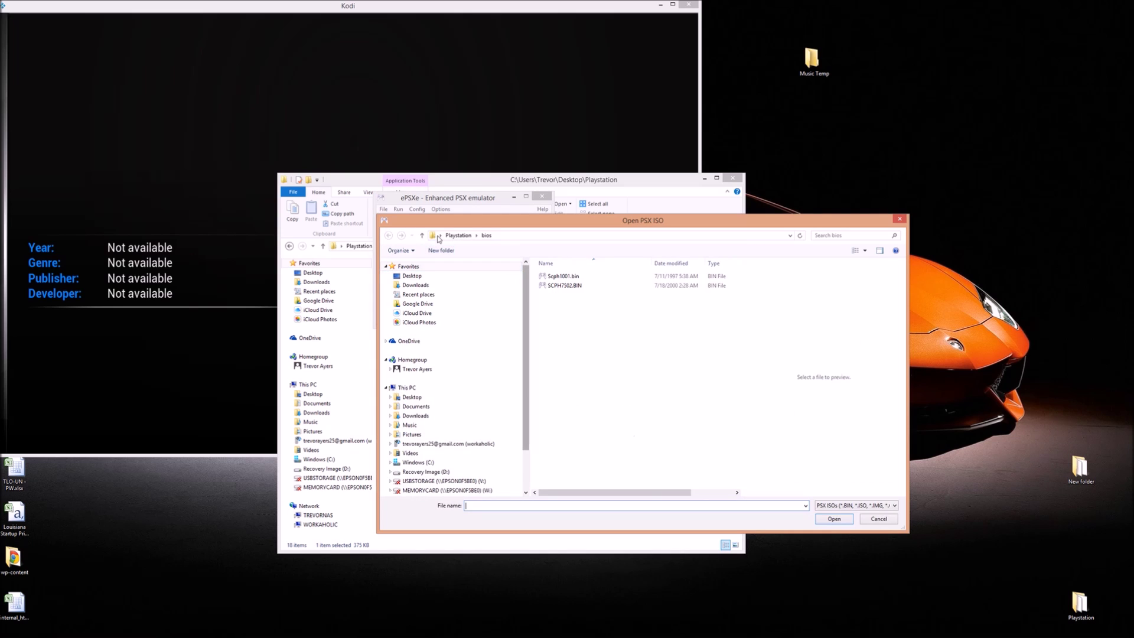
left_click(422, 235)
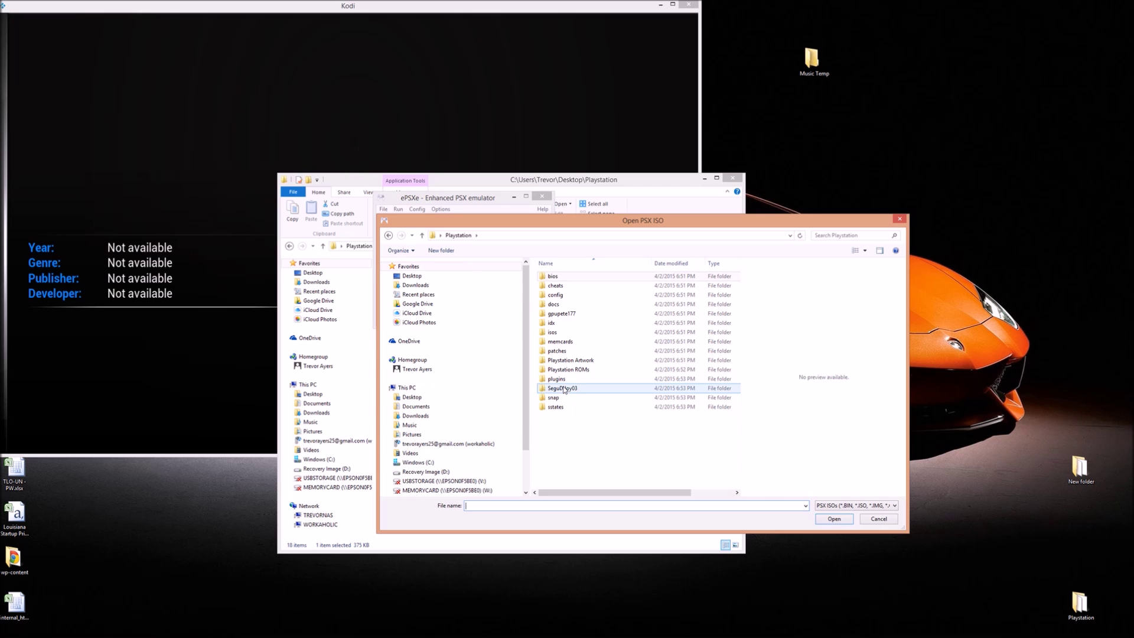
double_click(581, 370)
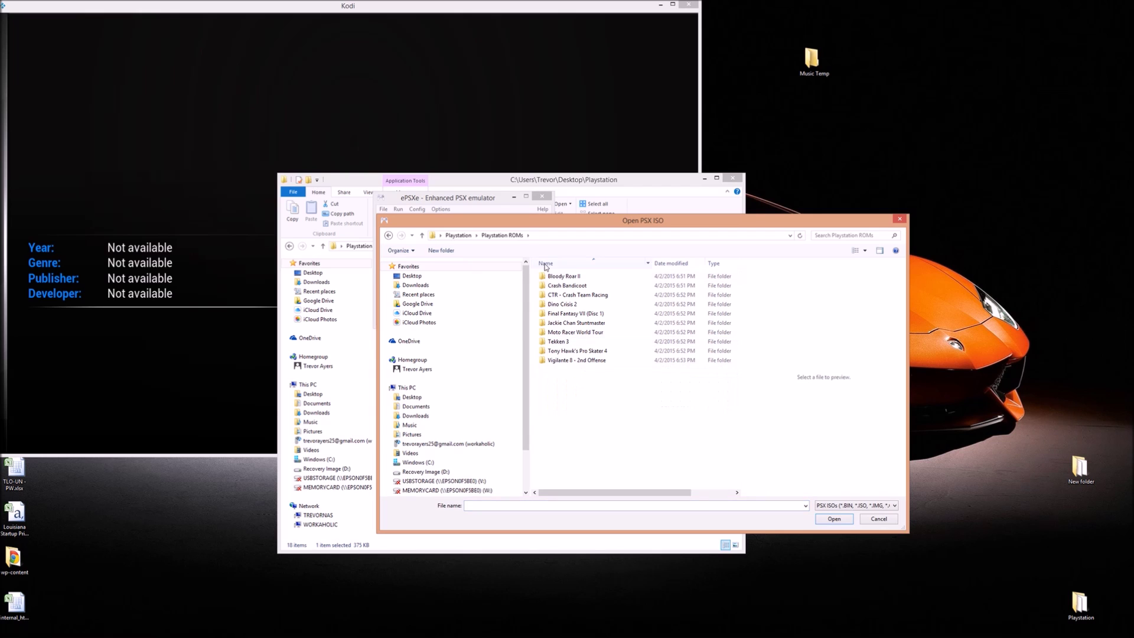
double_click(553, 275)
double_click(554, 276)
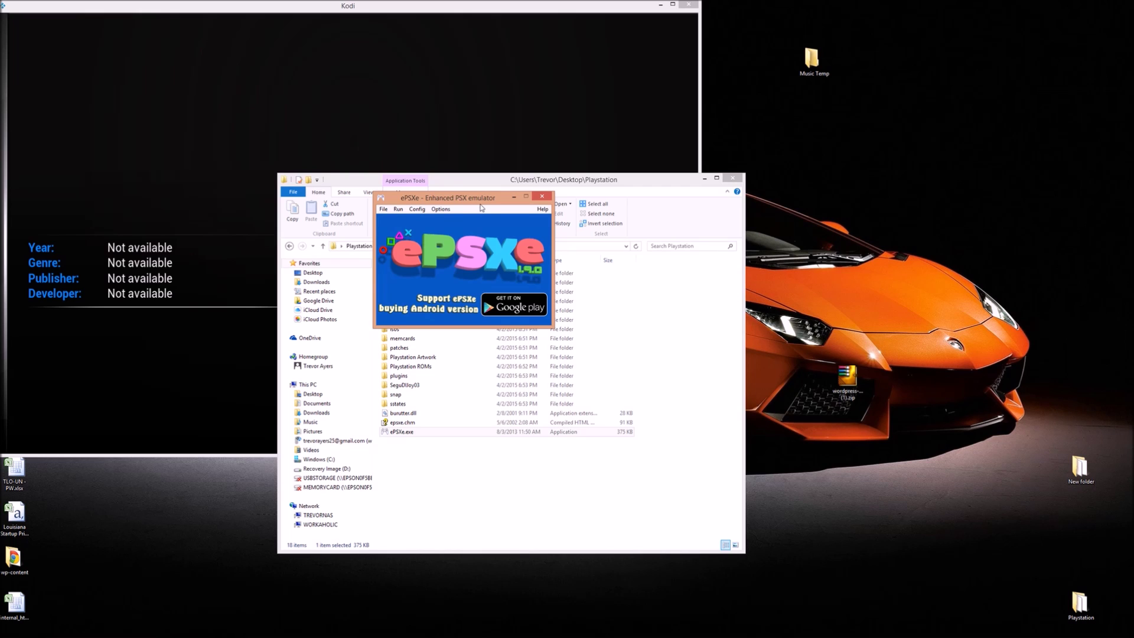
left_click_drag(480, 207, 505, 280)
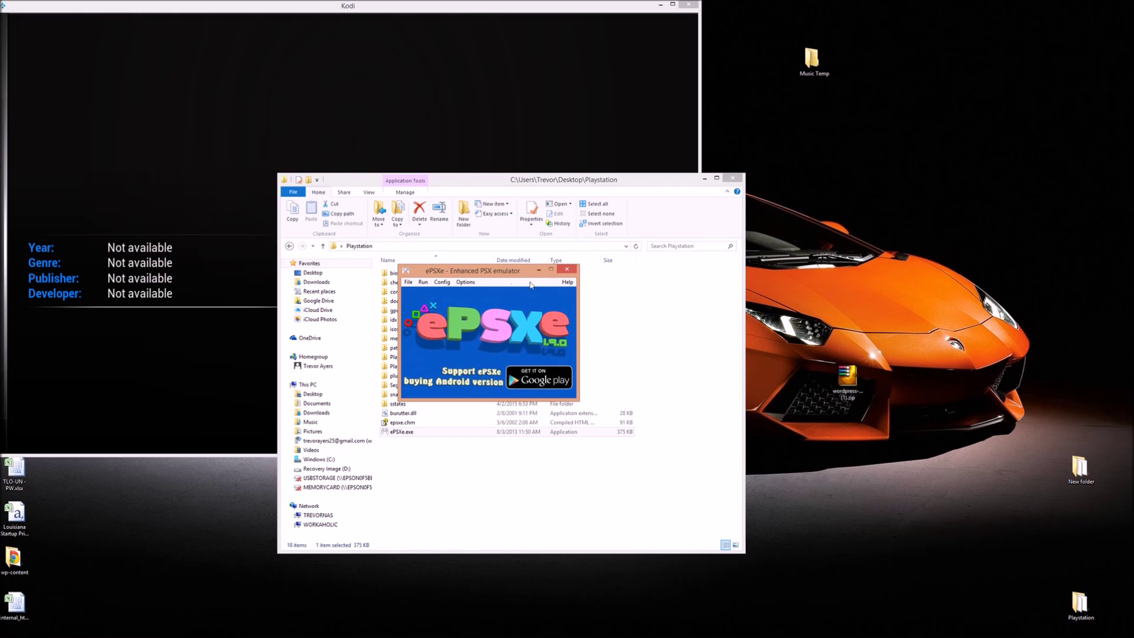
left_click(572, 271)
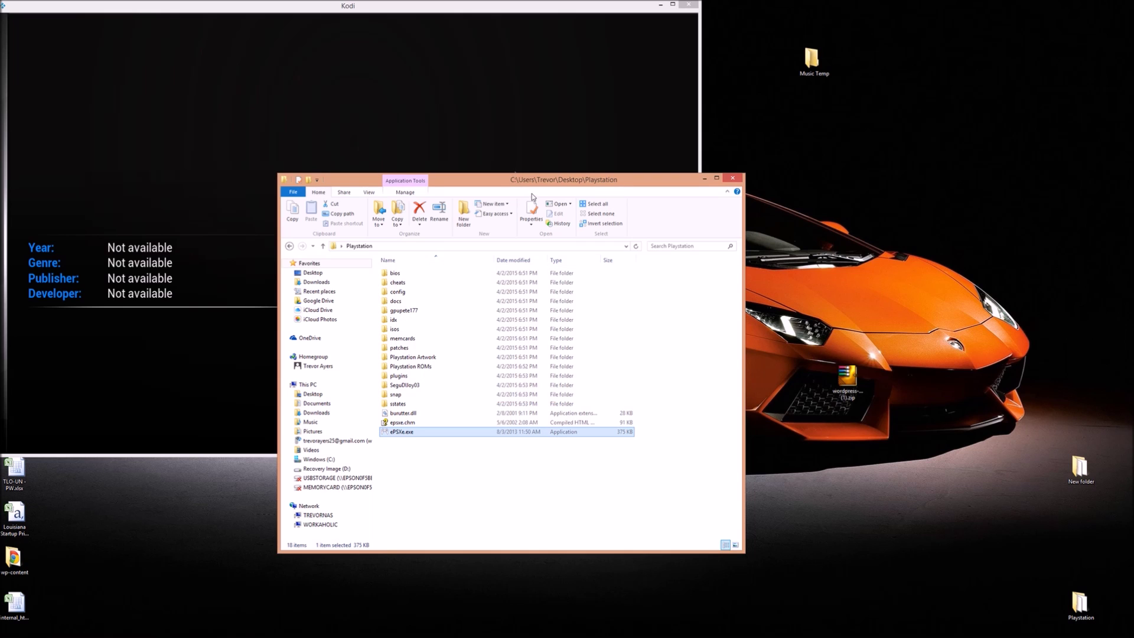
Step: Examine the gameplay videos in the gameplay folder of Playstation Artwork and return to the artwork folder
left_click_drag(569, 181, 604, 176)
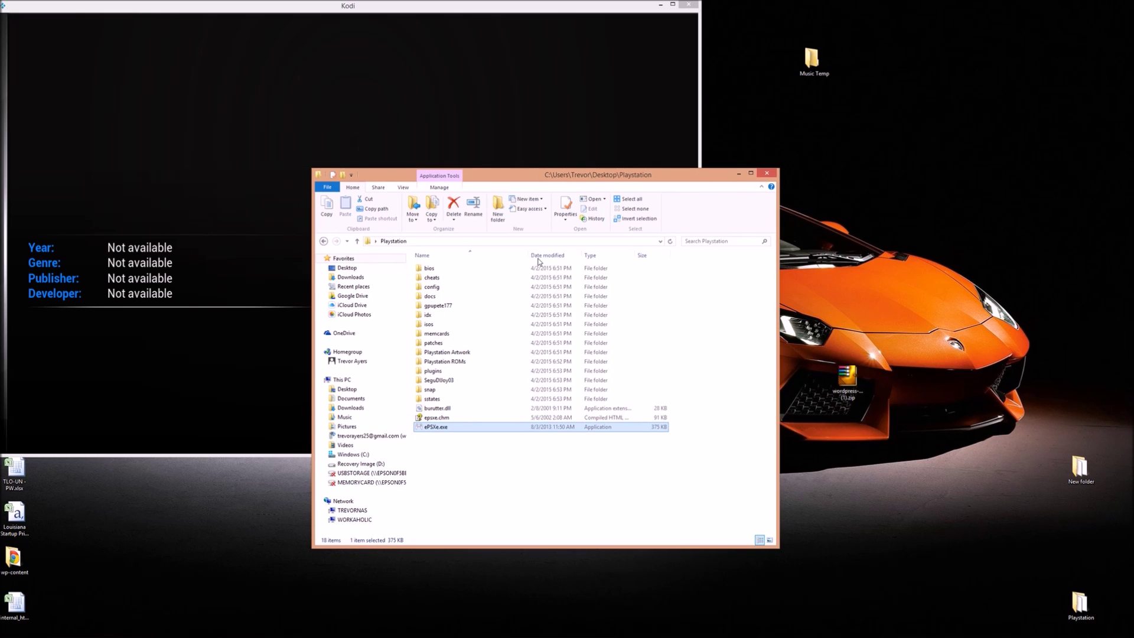
left_click(455, 354)
double_click(455, 353)
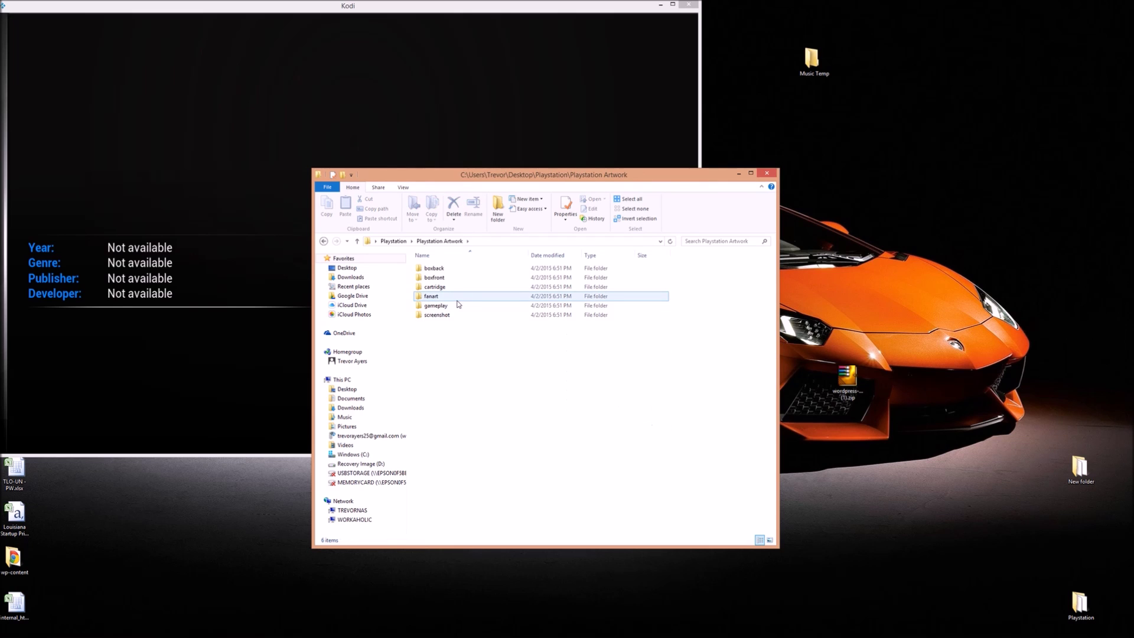
double_click(458, 305)
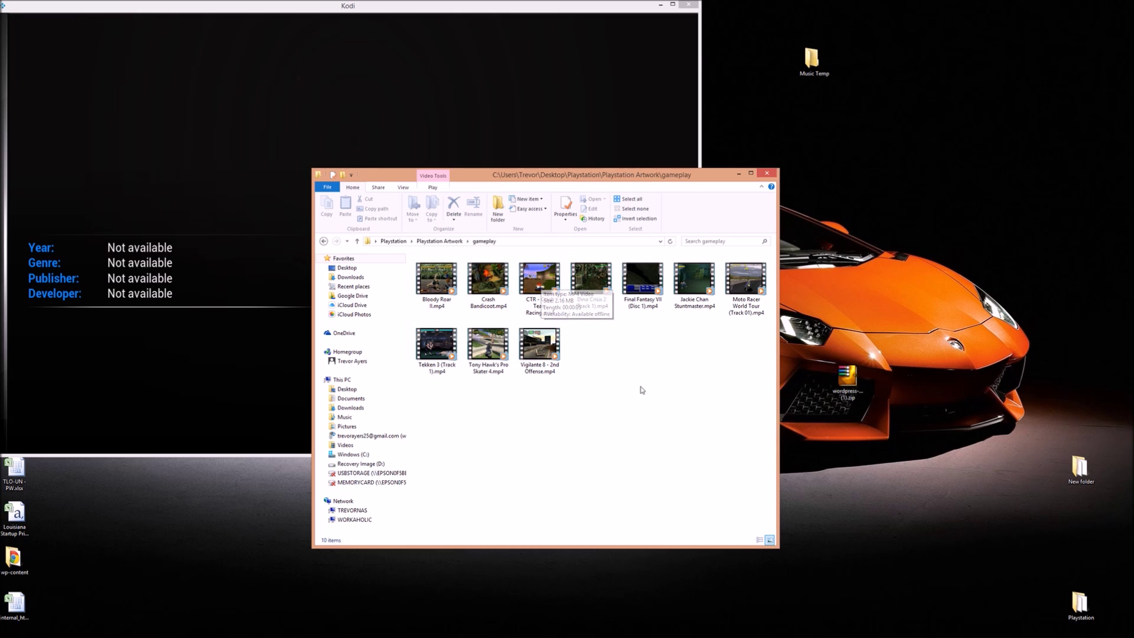
left_click(356, 242)
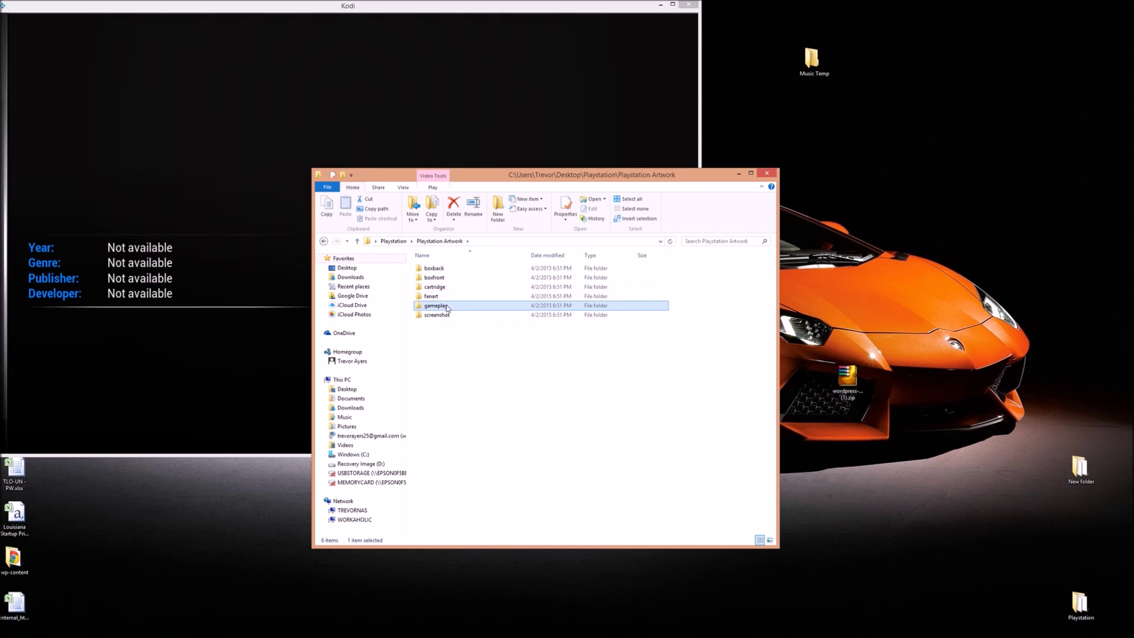
double_click(447, 307)
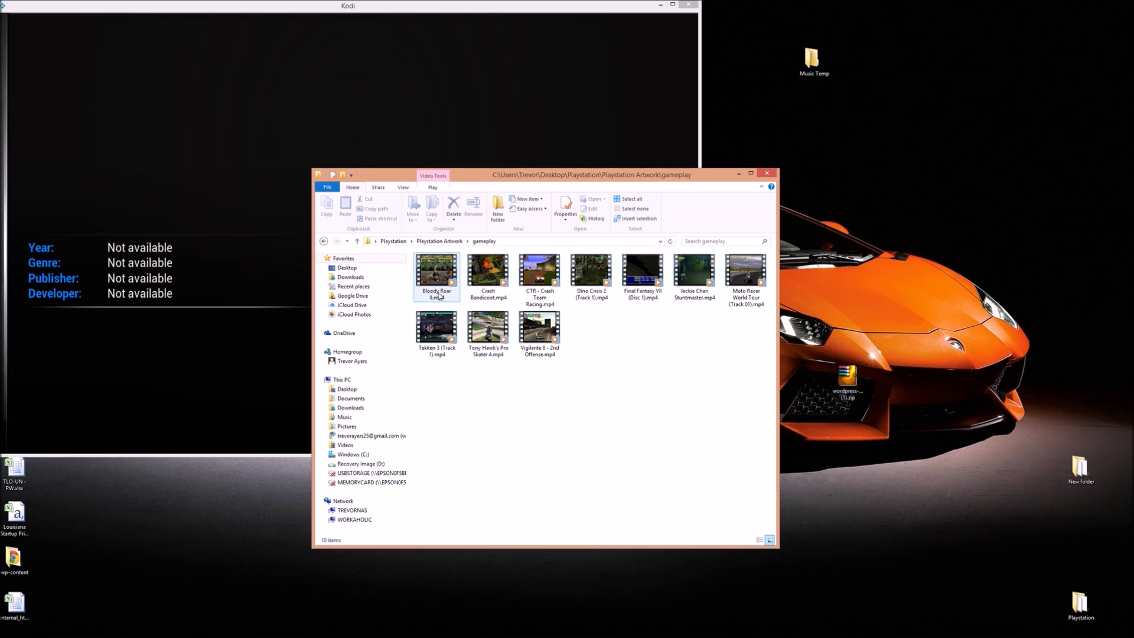
left_click(356, 241)
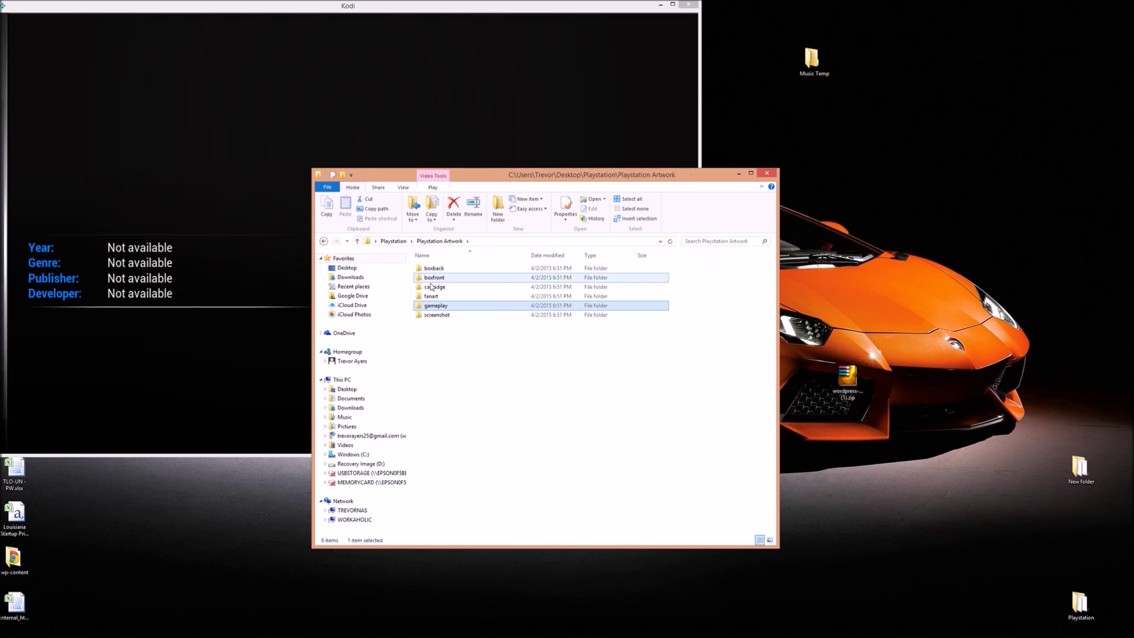
Step: Delete the boxback, boxfront, cartridge, fanart and screenshot folders from Playstation Artwork, keeping only gameplay
left_click(431, 289)
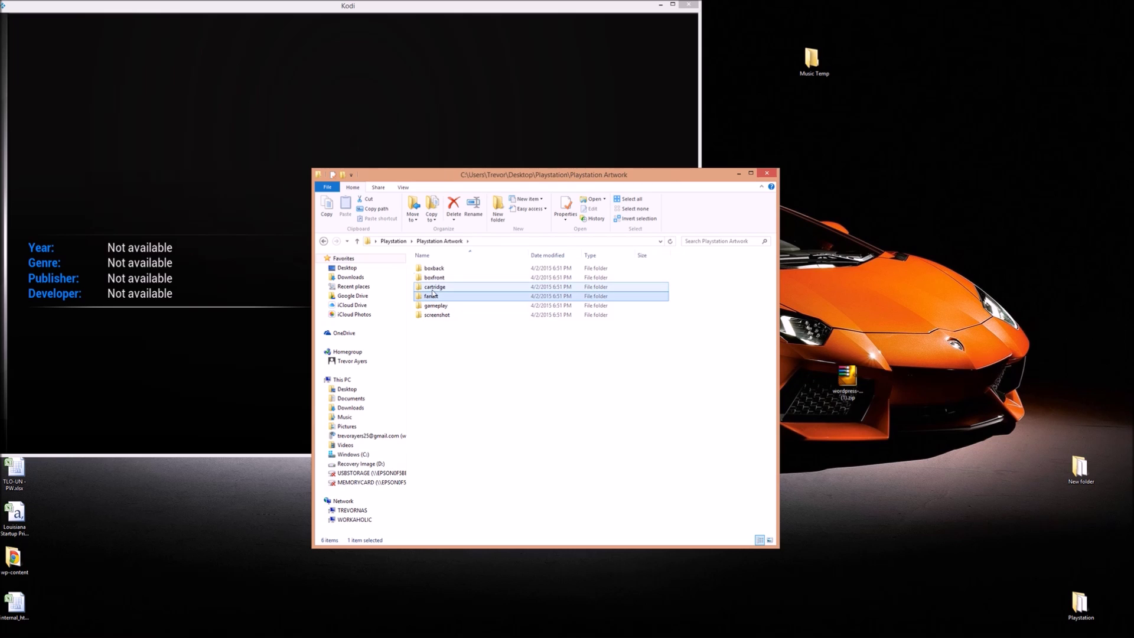
left_click(432, 295)
left_click(448, 268, "shift")
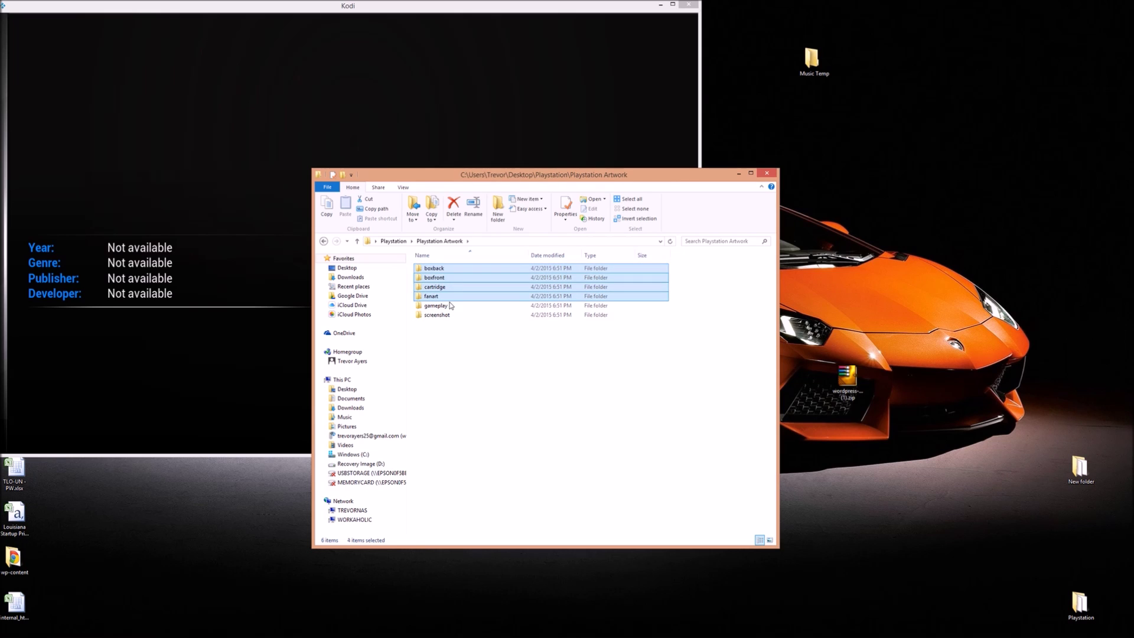
left_click(446, 315, "ctrl")
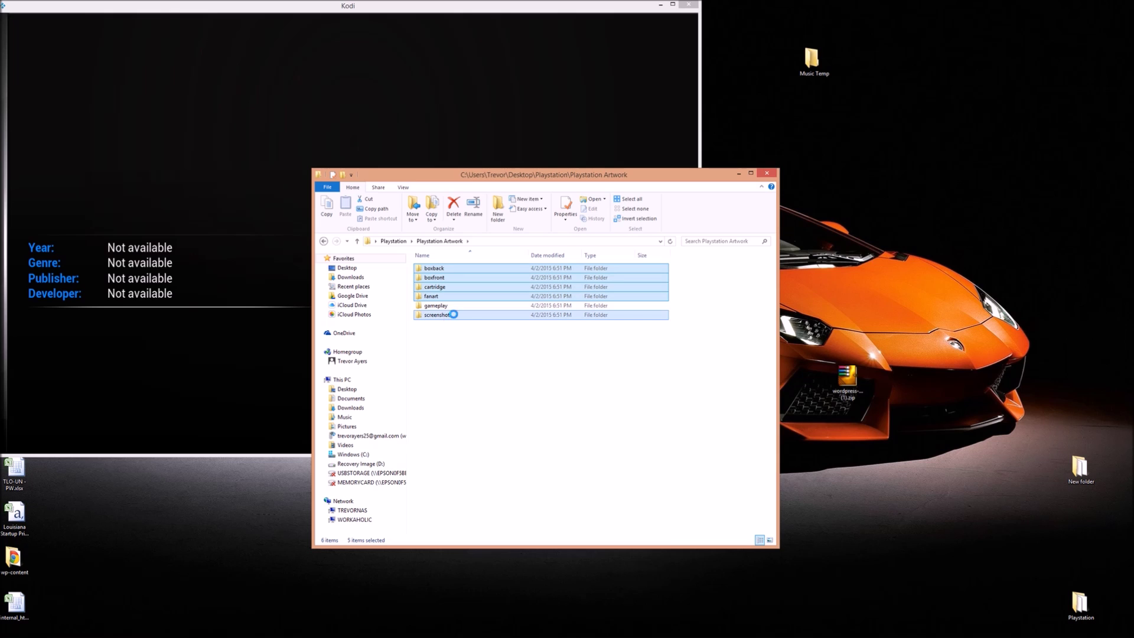
right_click(446, 316)
left_click(506, 499)
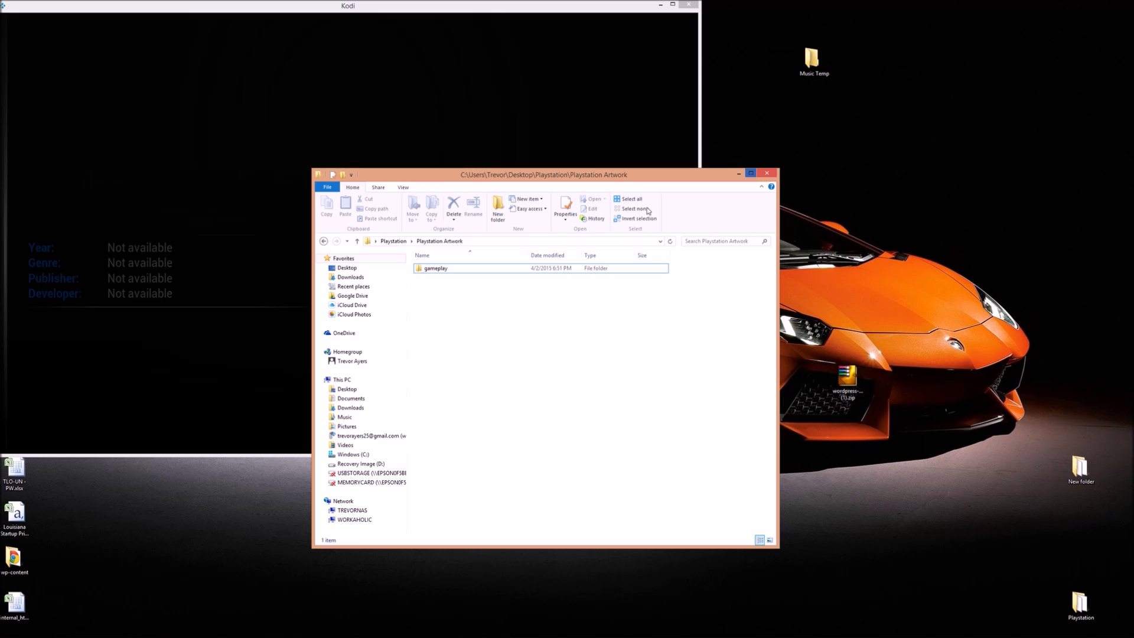
Step: Check the game folders inside Playstation ROMs and close the folder window
left_click(357, 241)
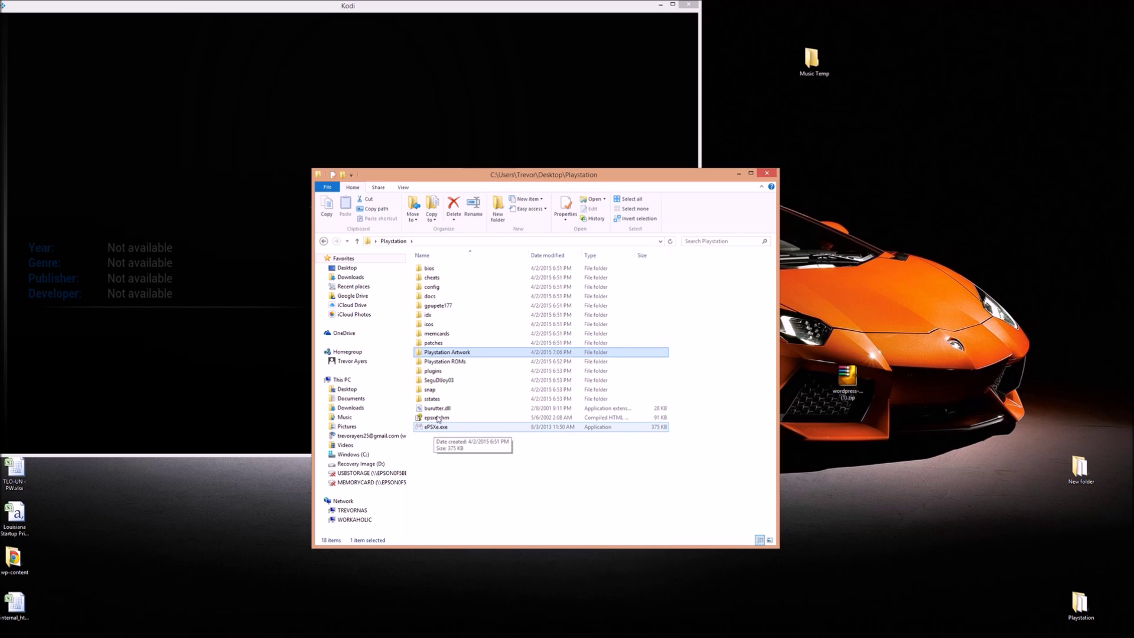
left_click(446, 362)
double_click(446, 362)
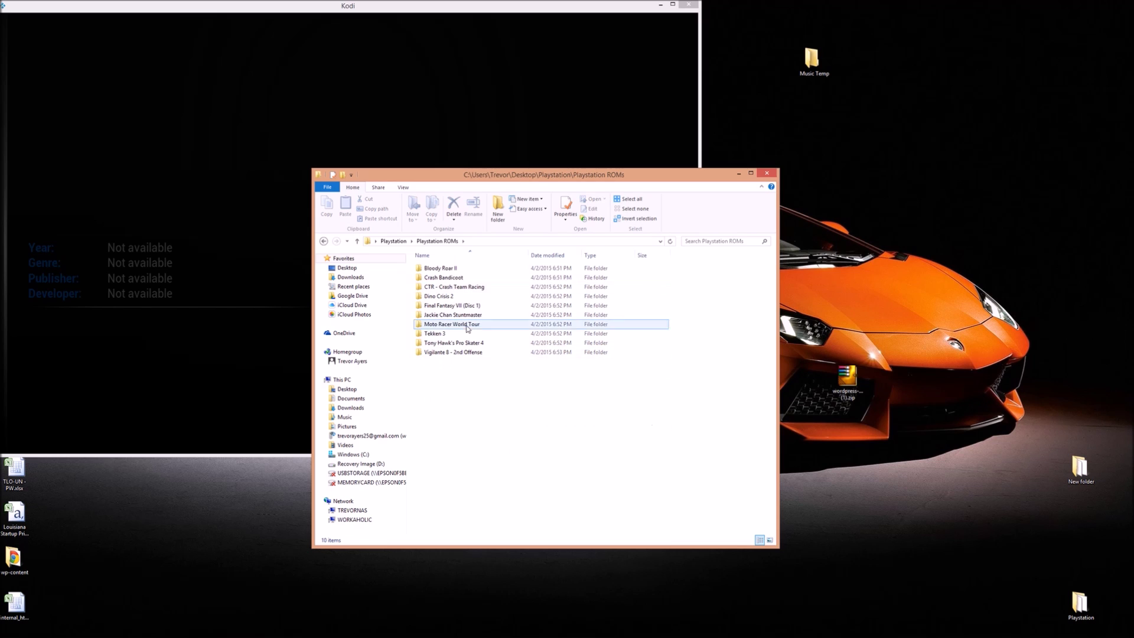
left_click(357, 241)
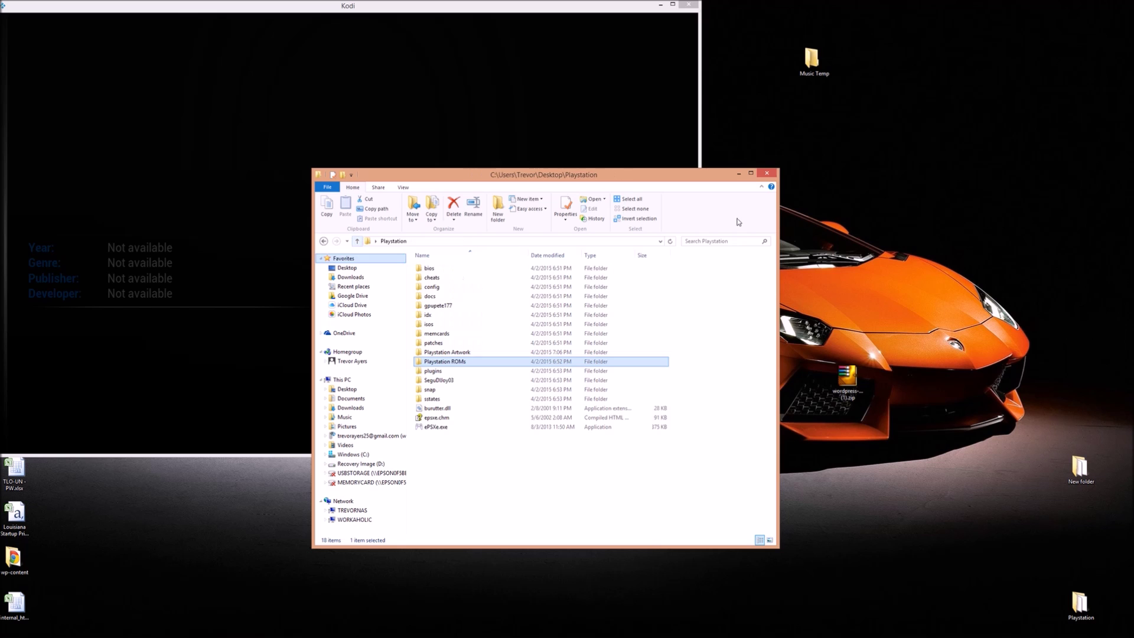
left_click(766, 174)
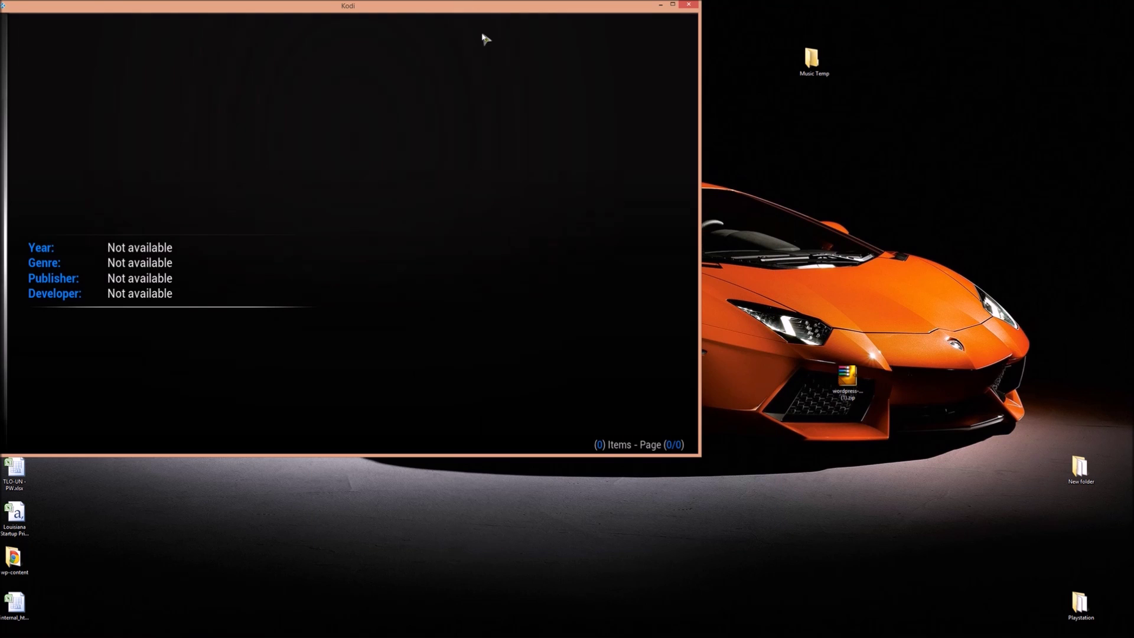
Step: Maximize Kodi, relaunch Rom Collection Browser from the home screen, and agree to create a config file
key("super+Up")
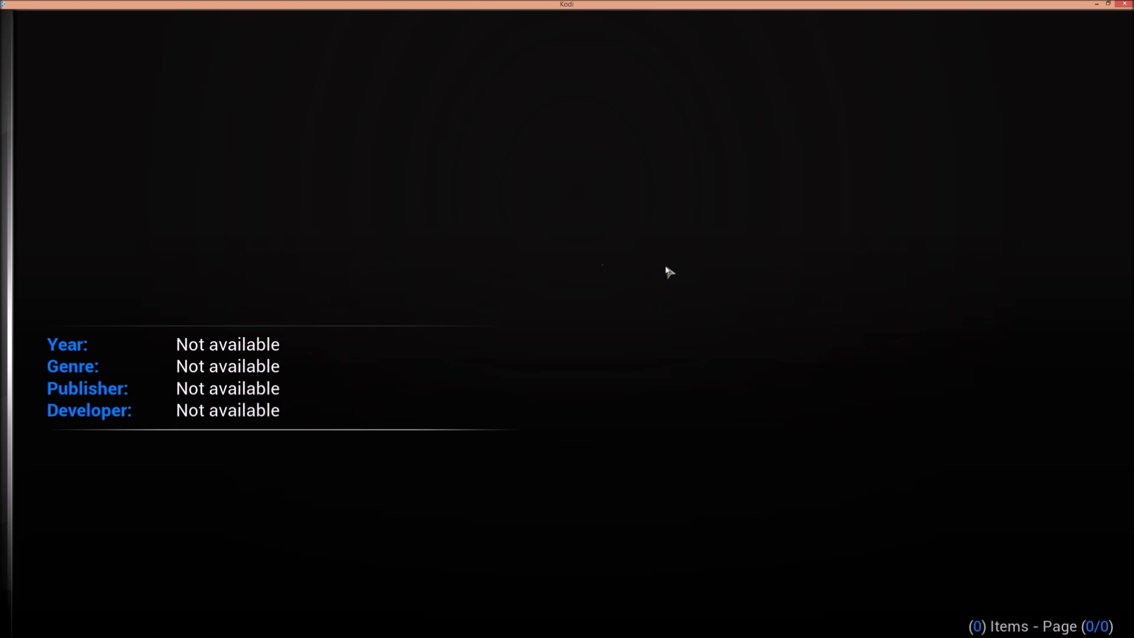
key("Escape")
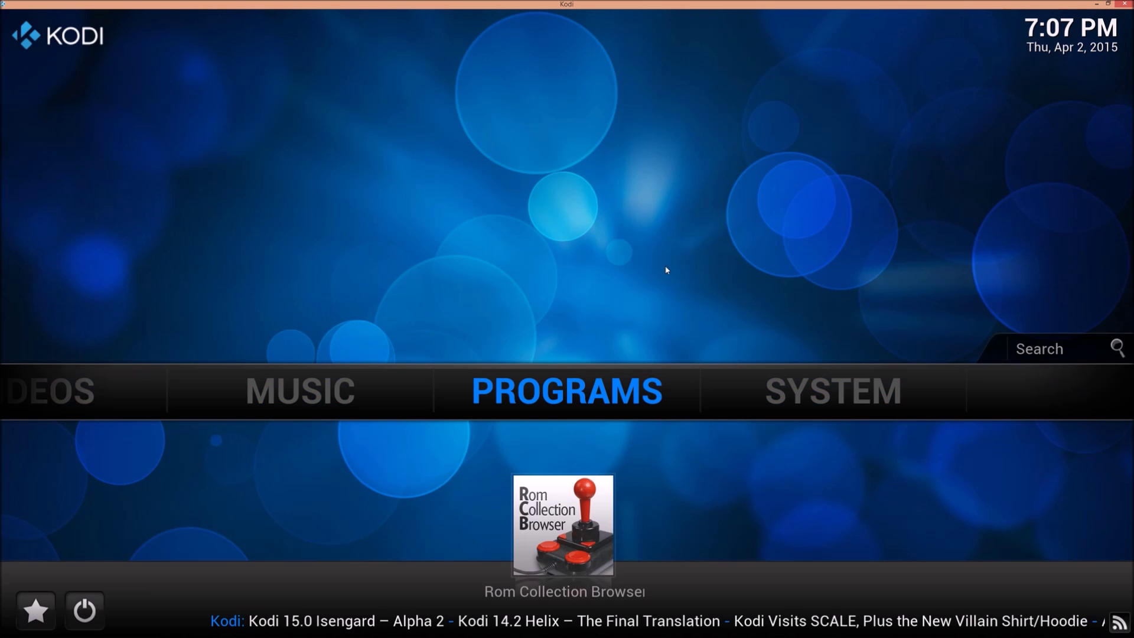
key("Down")
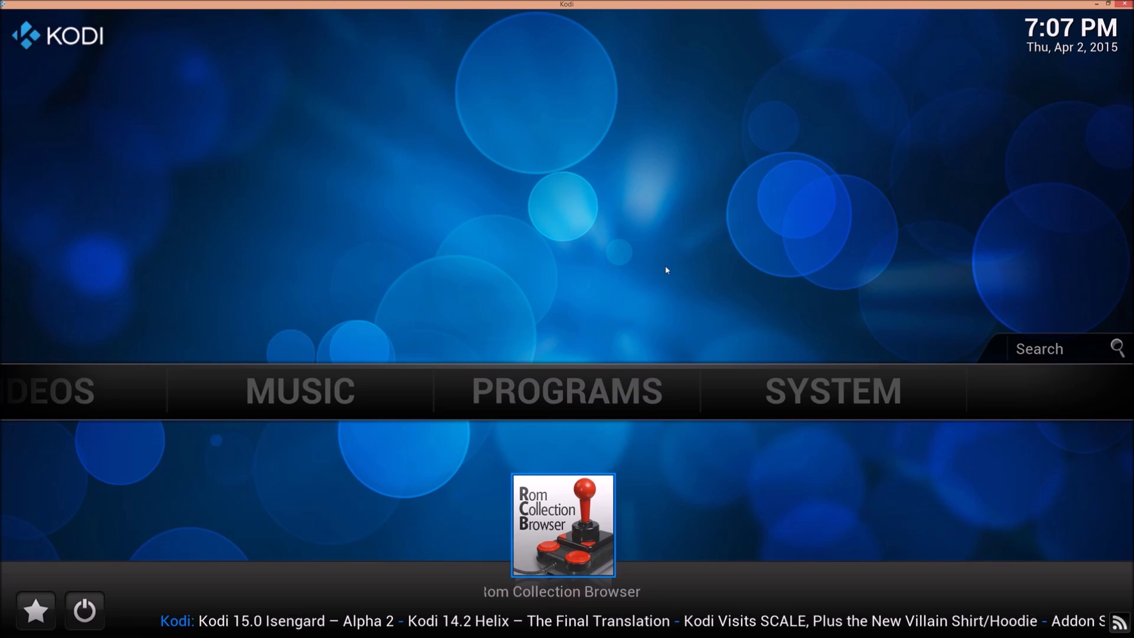
key("Return")
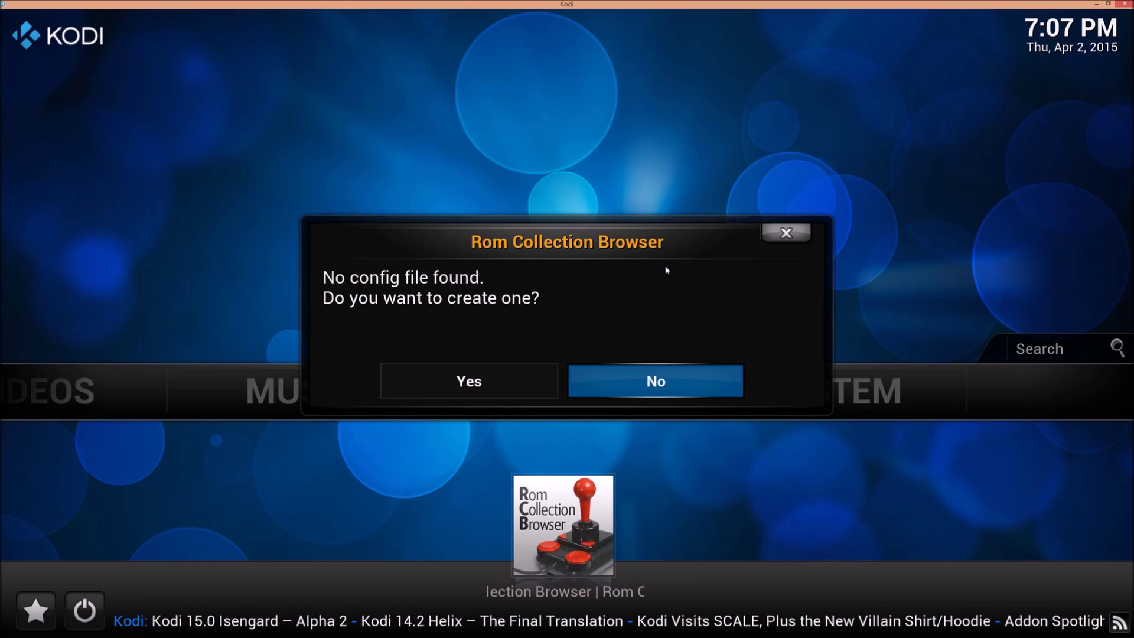
key("Left")
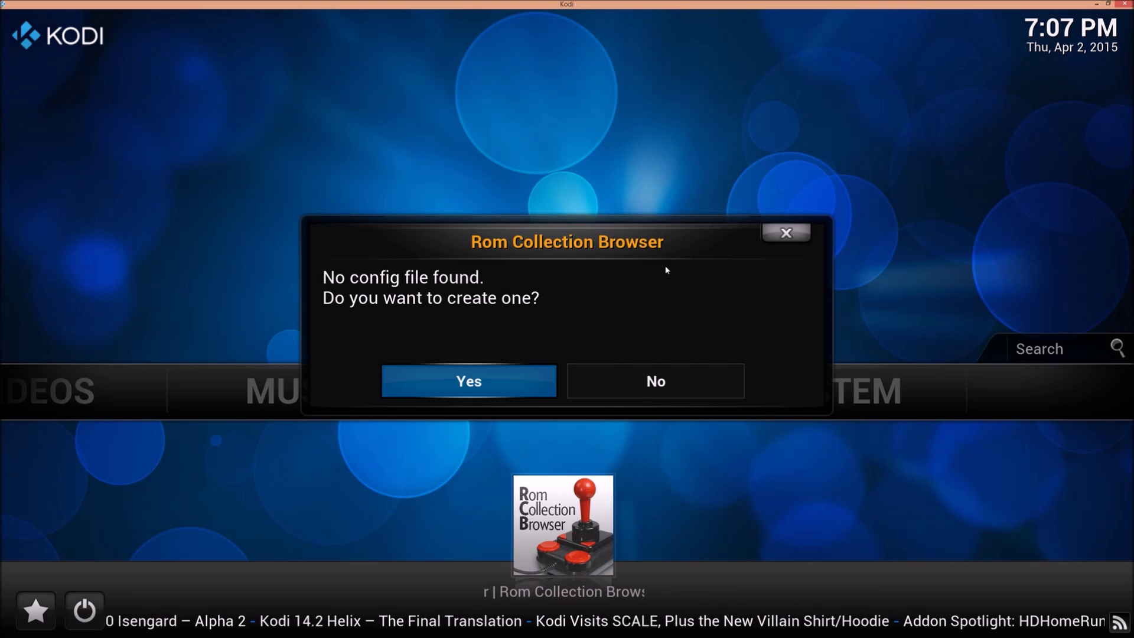
key("Return")
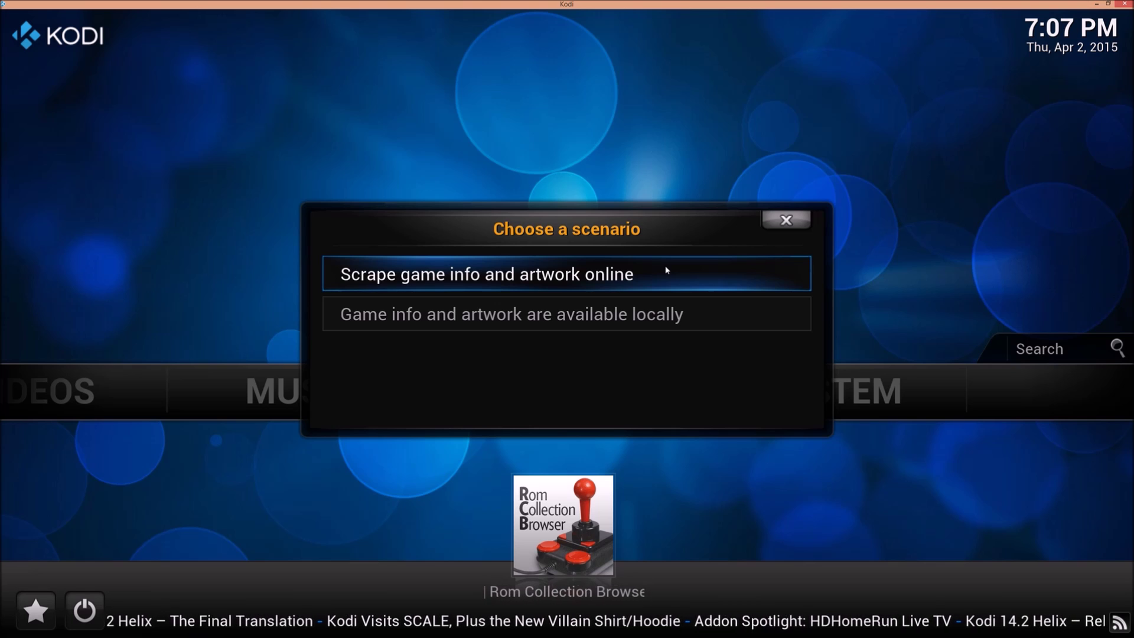
Step: Choose to scrape game info and artwork online and select PlayStation as the platform
left_click(666, 271)
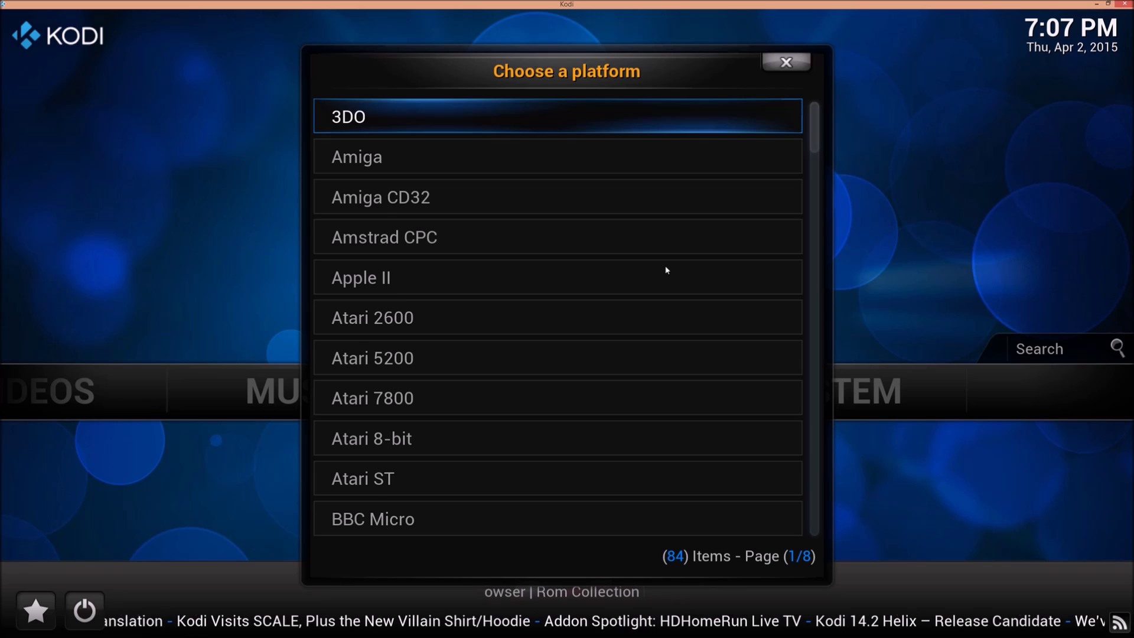
key("Up")
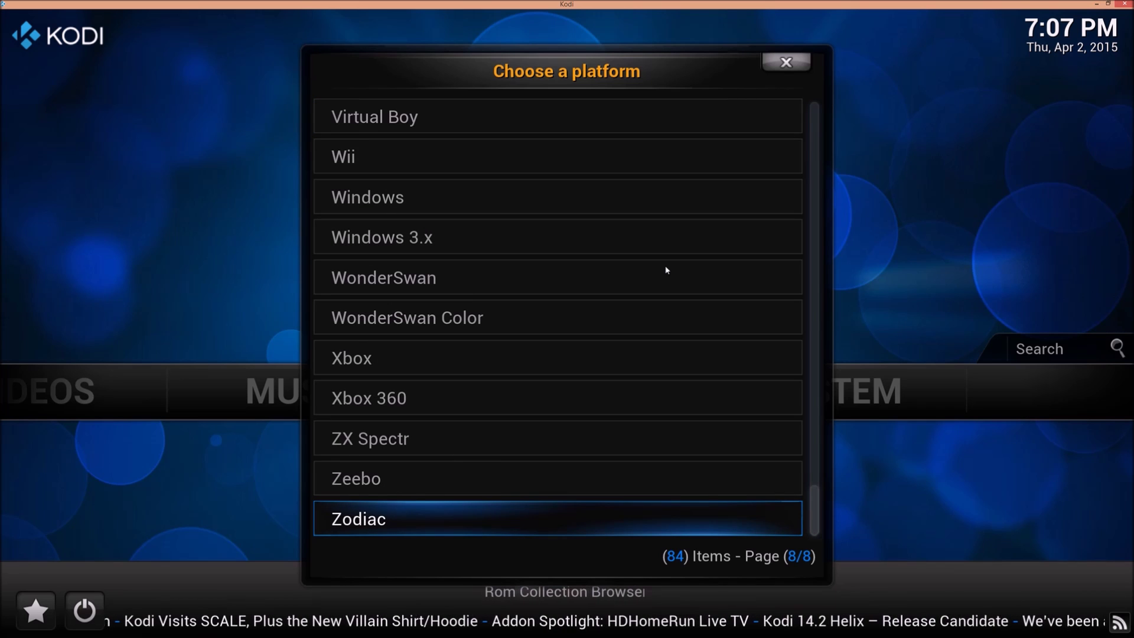
key("Up")
key("Up")
key("Up")
key("Up")
key("Up")
key("Up")
key("Up")
key("Up")
key("Up")
key("Up")
key("Up")
key("Up")
key("Up")
key("Up")
key("Up")
key("Up")
key("Up")
key("Up")
key("Up")
key("Up")
key("Up")
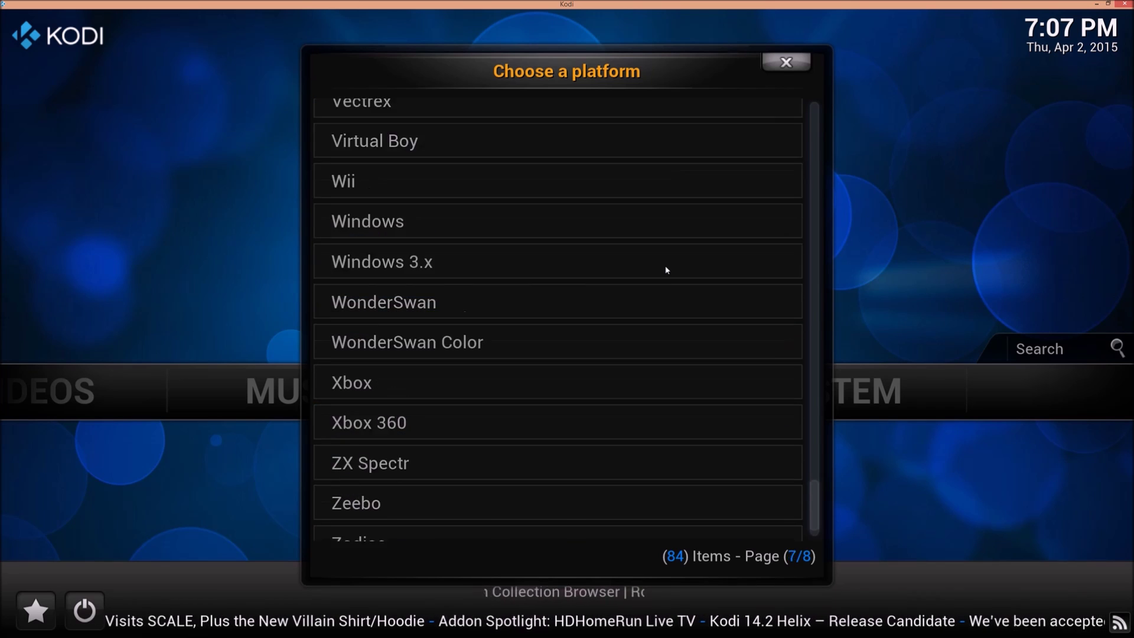
key("Up")
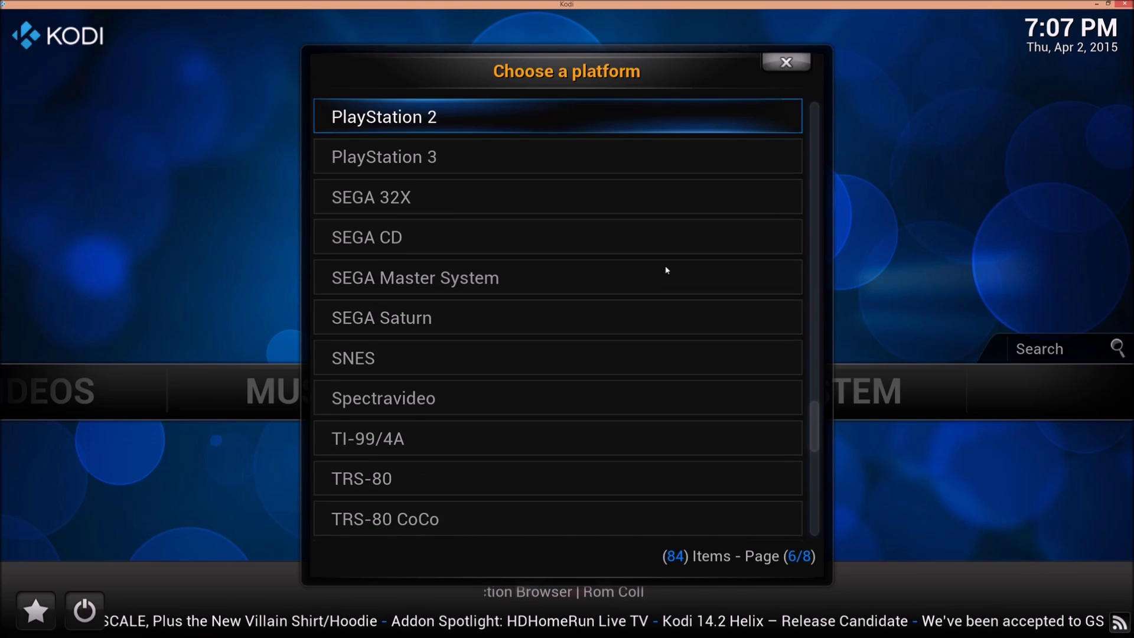
key("Up")
key("Return")
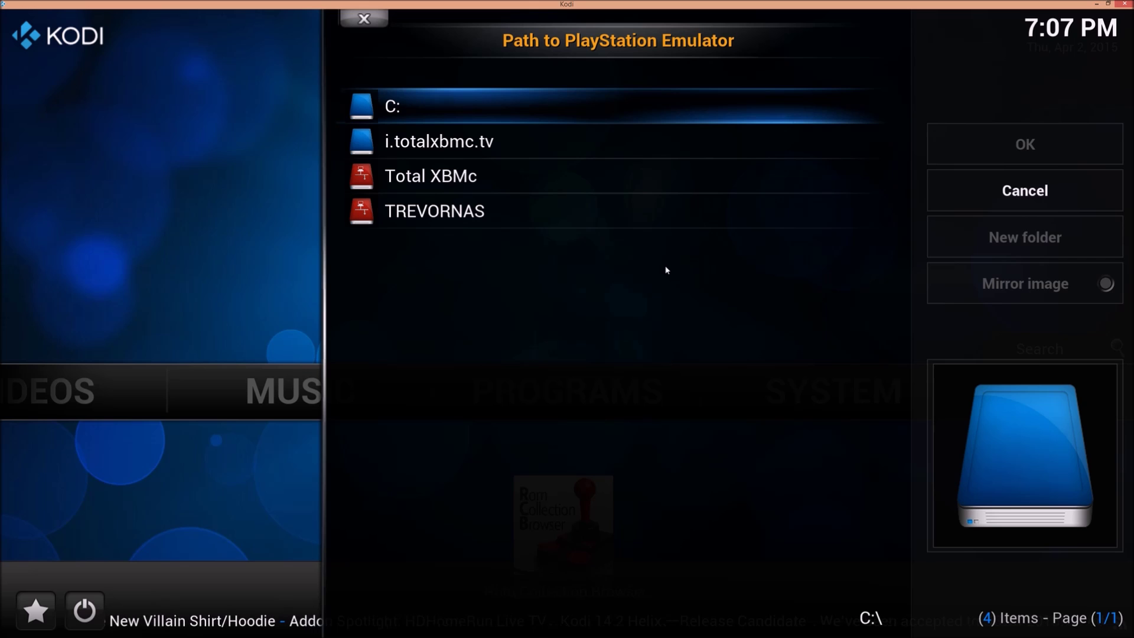
Step: Browse drive C: to the Desktop folder of the personal user profile for the PlayStation emulator path
key("Return")
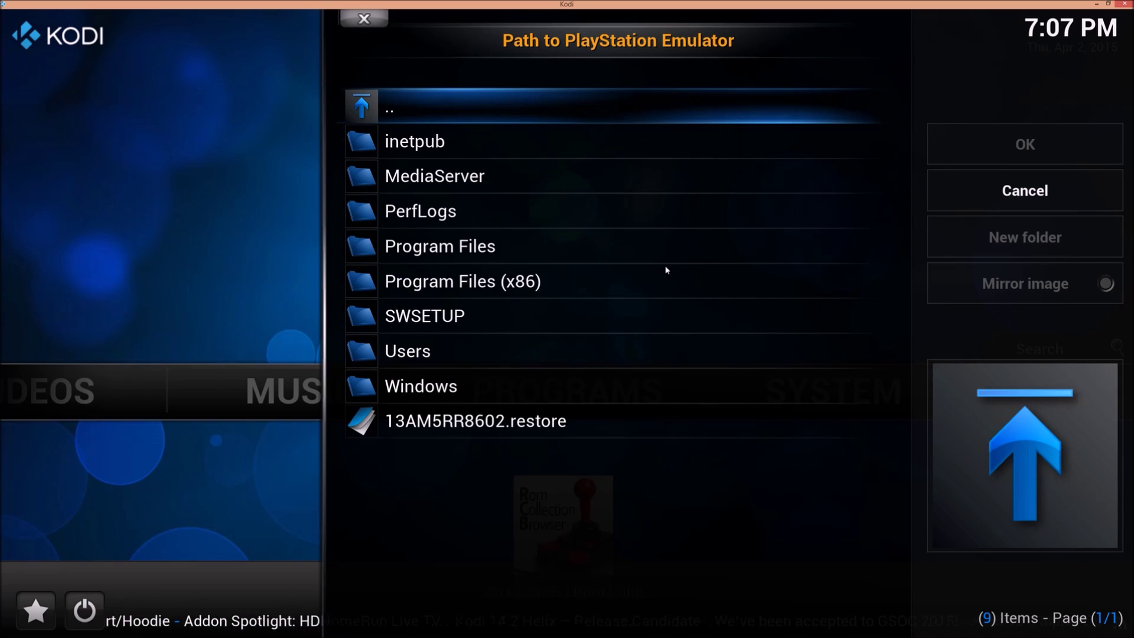
key("Up")
key("Up")
key("Up")
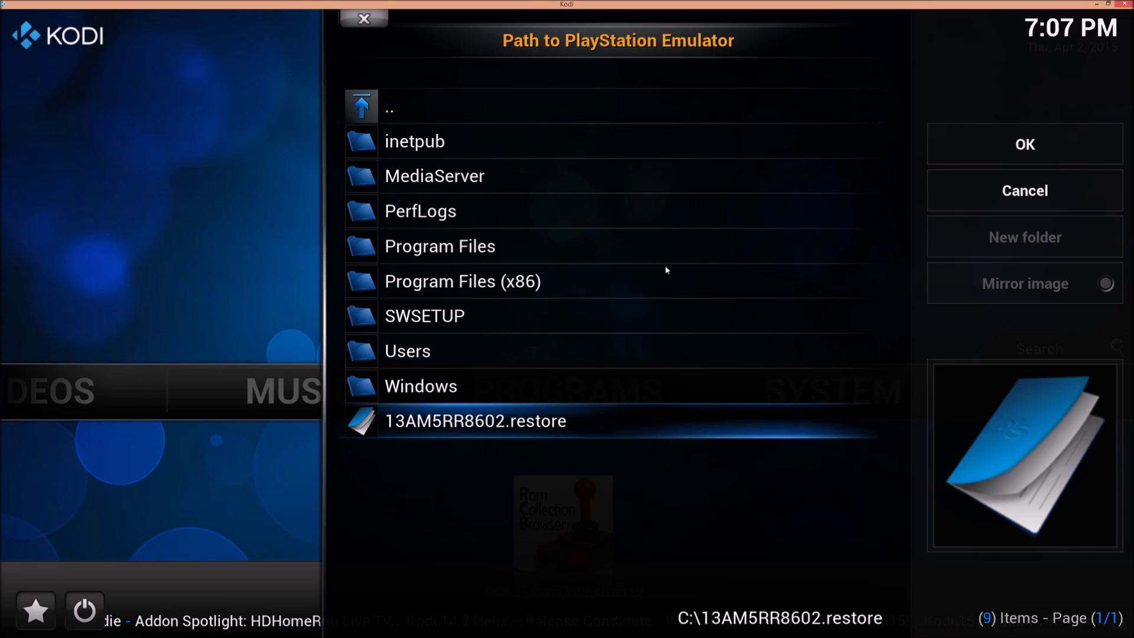
key("Return")
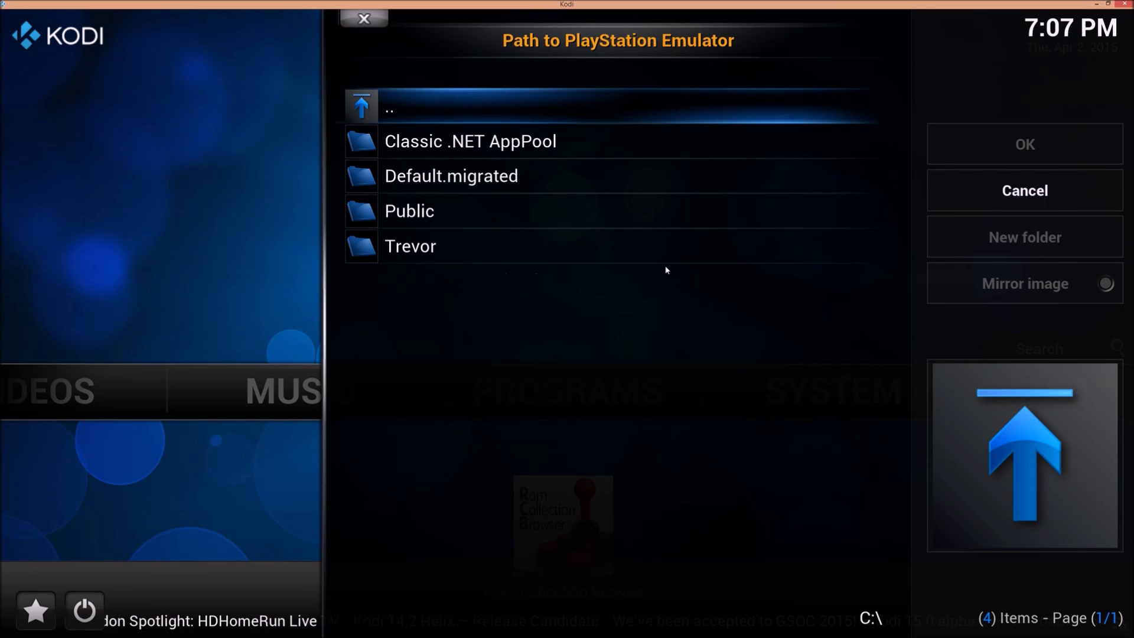
key("Up")
key("Return")
key("Down")
key("Down")
key("Down")
key("Down")
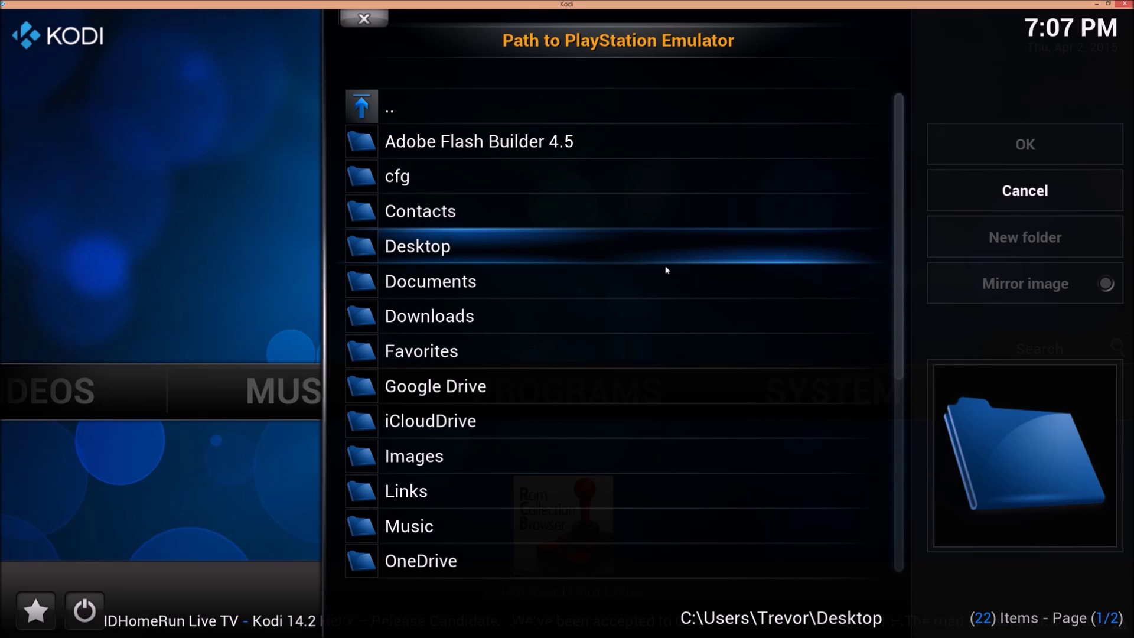
key("Return")
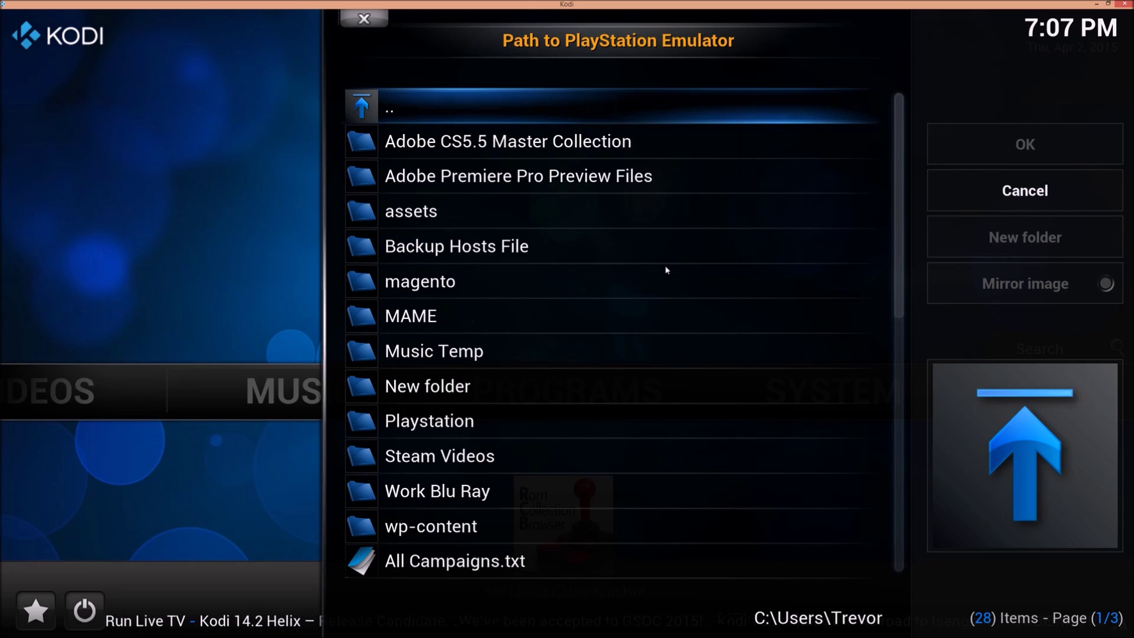
Step: Choose ePSXe.exe in the Desktop's Playstation folder as the PlayStation emulator
key("Up")
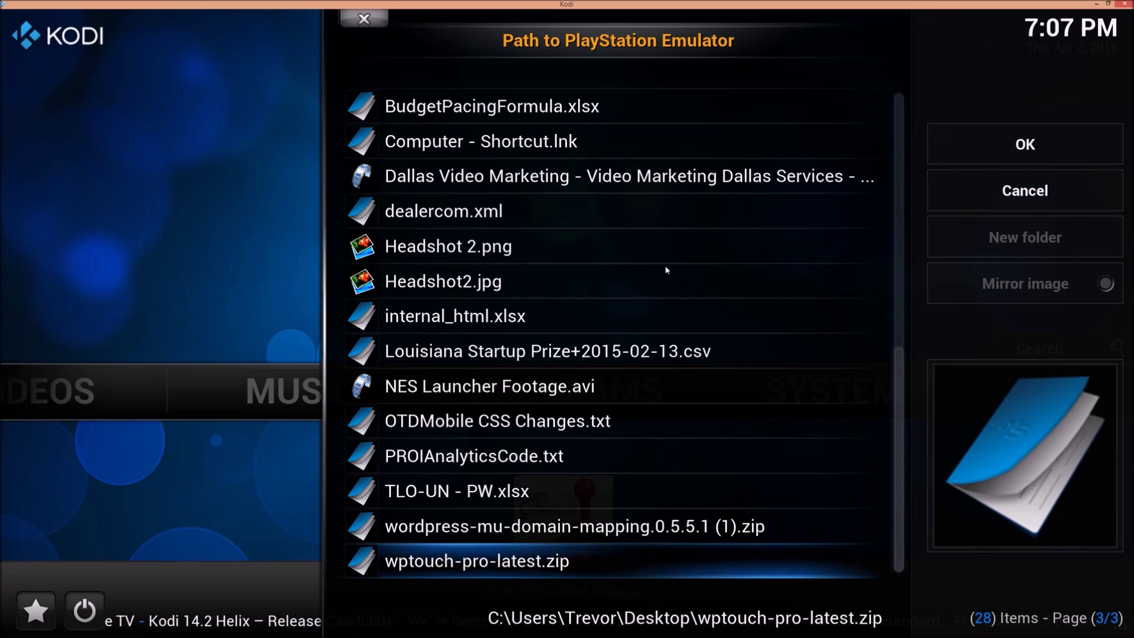
key("Down")
key("Down")
key("Down")
key("Down")
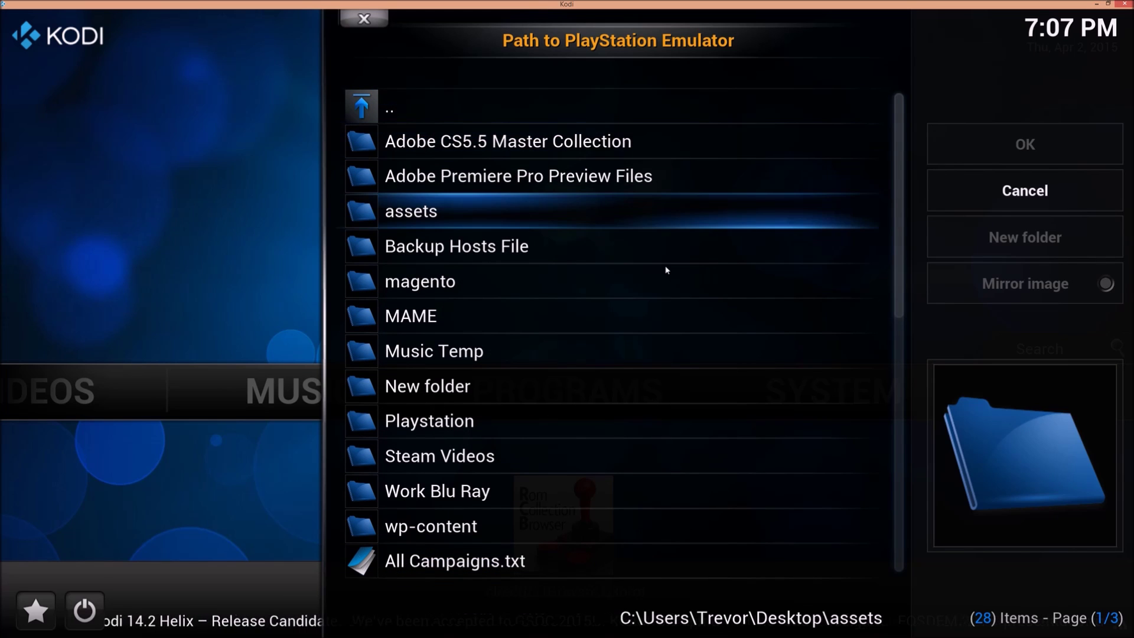
key("Down")
key("Down")
key("Down")
key("Down")
key("Down")
key("Down")
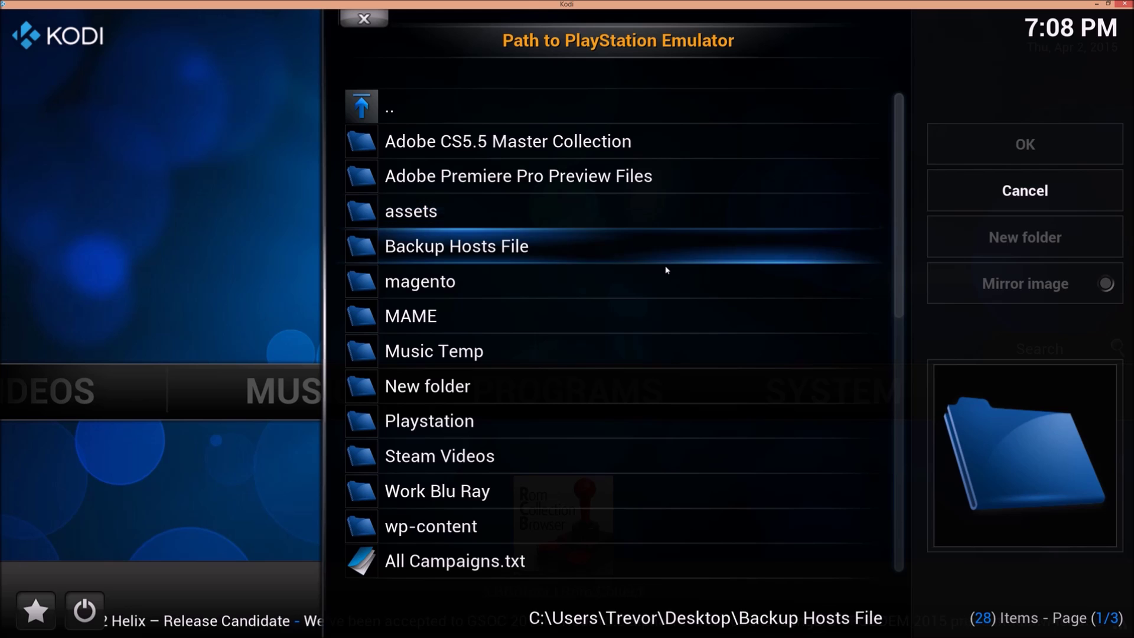
key("Return")
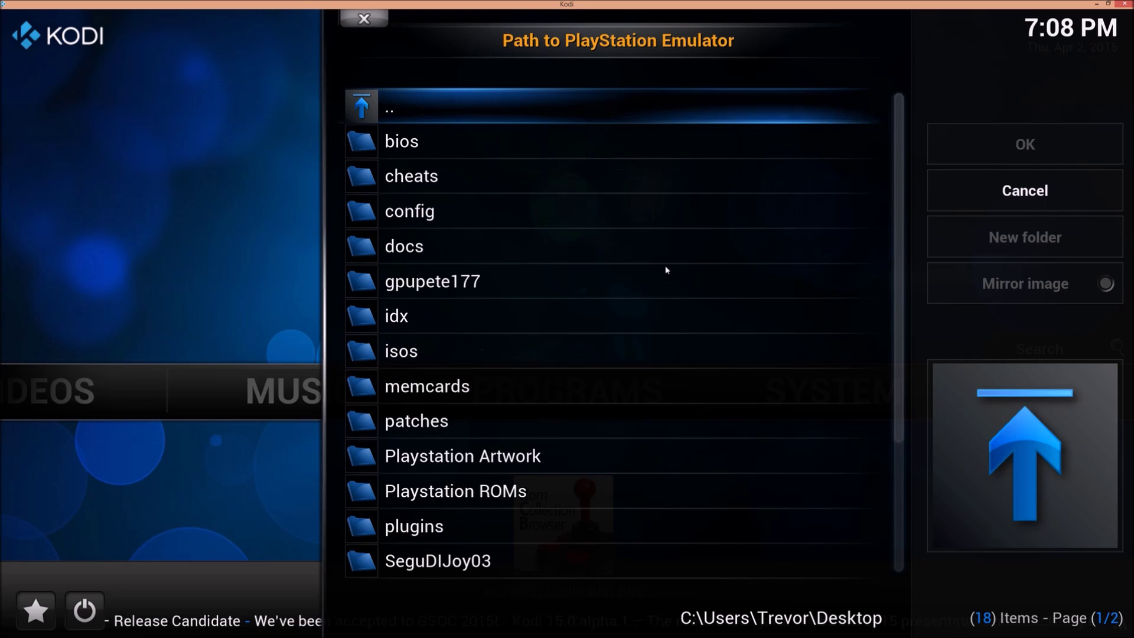
key("Up")
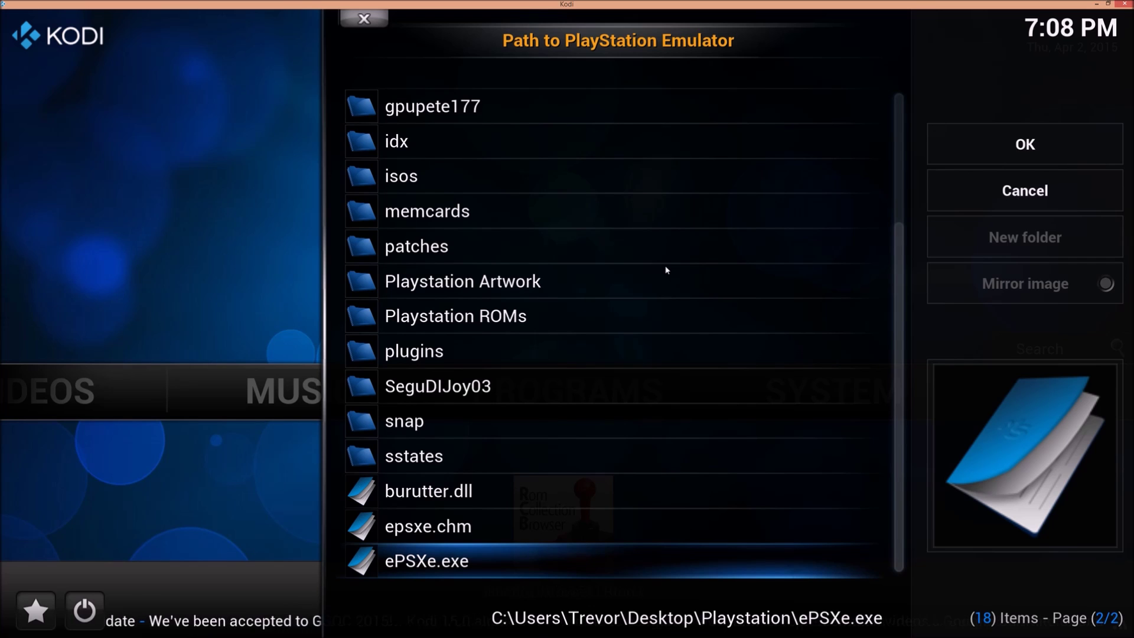
key("Return")
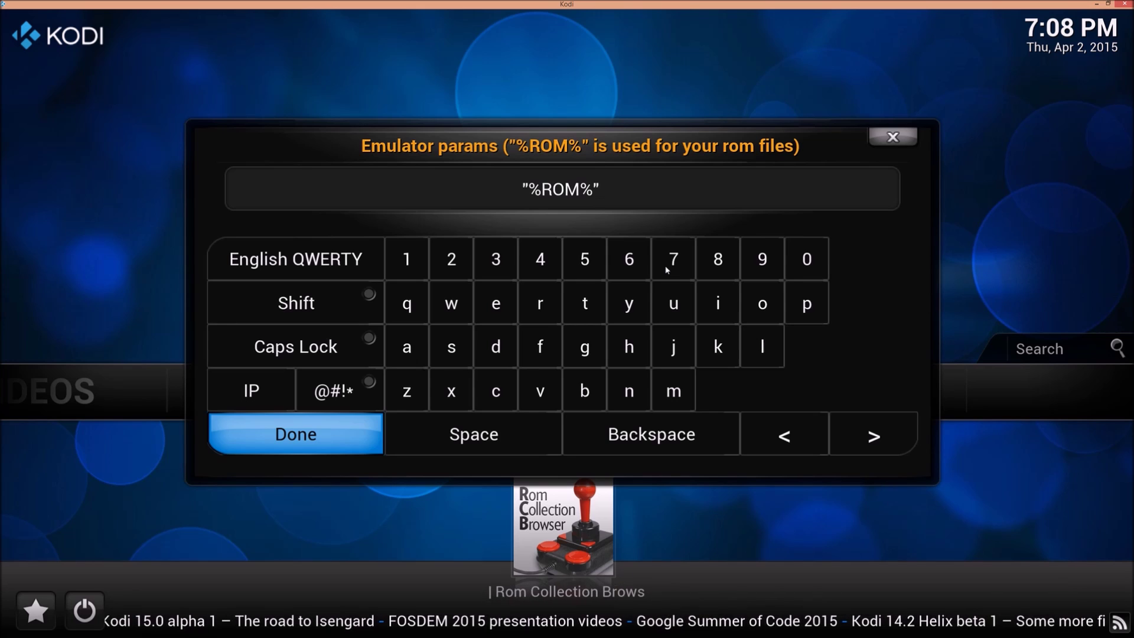
Step: Replace the default emulator params with "-nogui -loadiso"
key("Left")
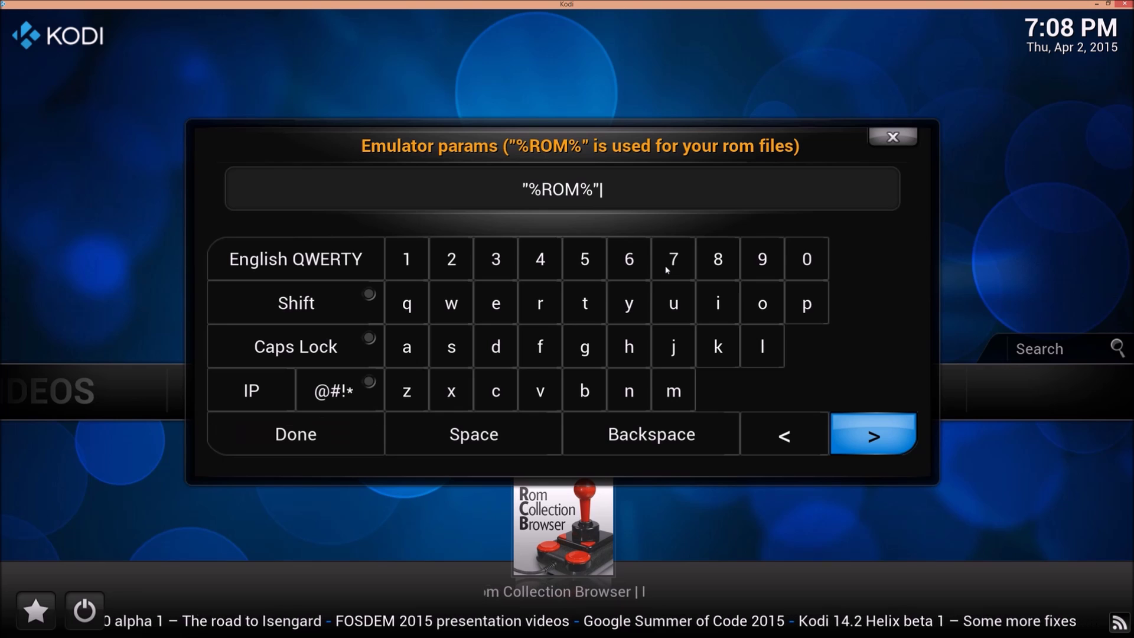
key("BackSpace")
key("BackSpace")
key("BackSpace")
key("BackSpace")
key("BackSpace")
key("BackSpace")
key("BackSpace")
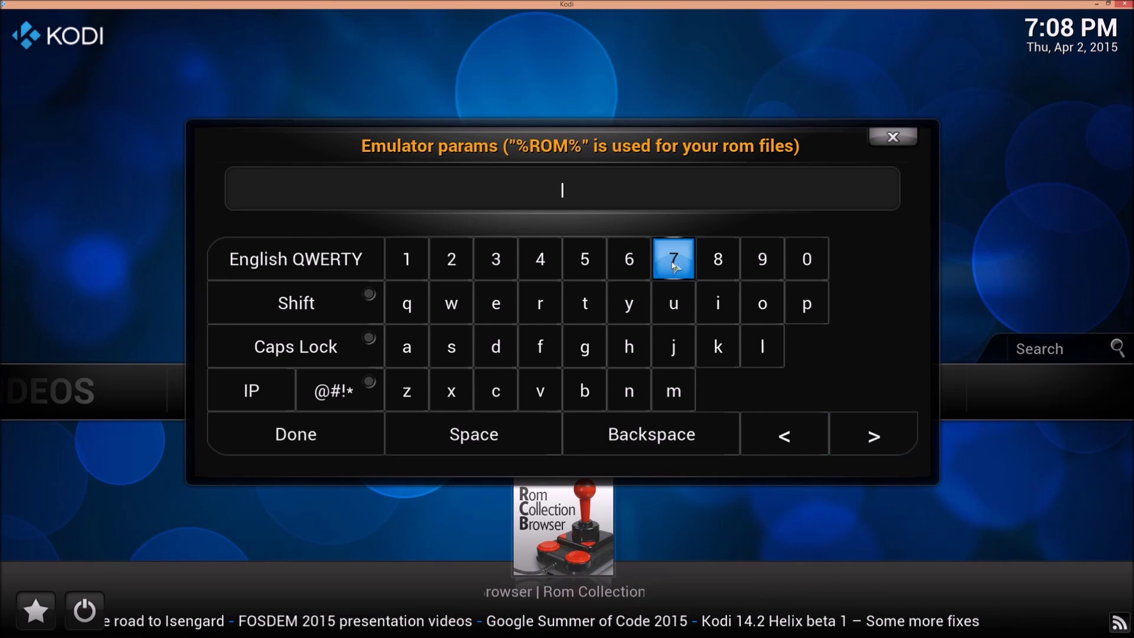
type("-")
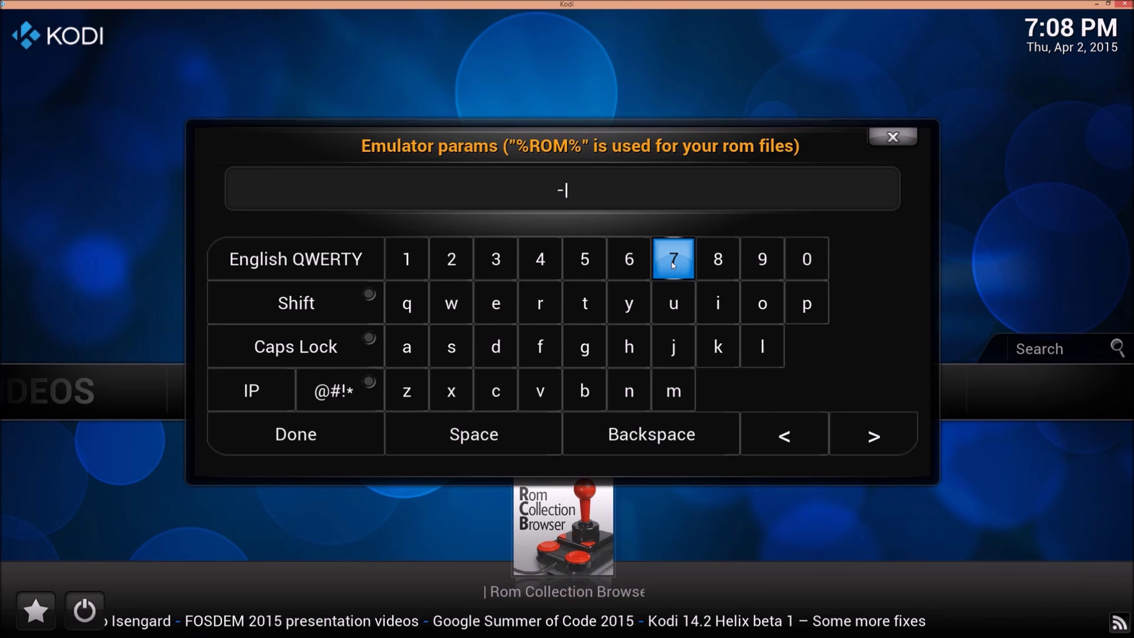
type("nogui")
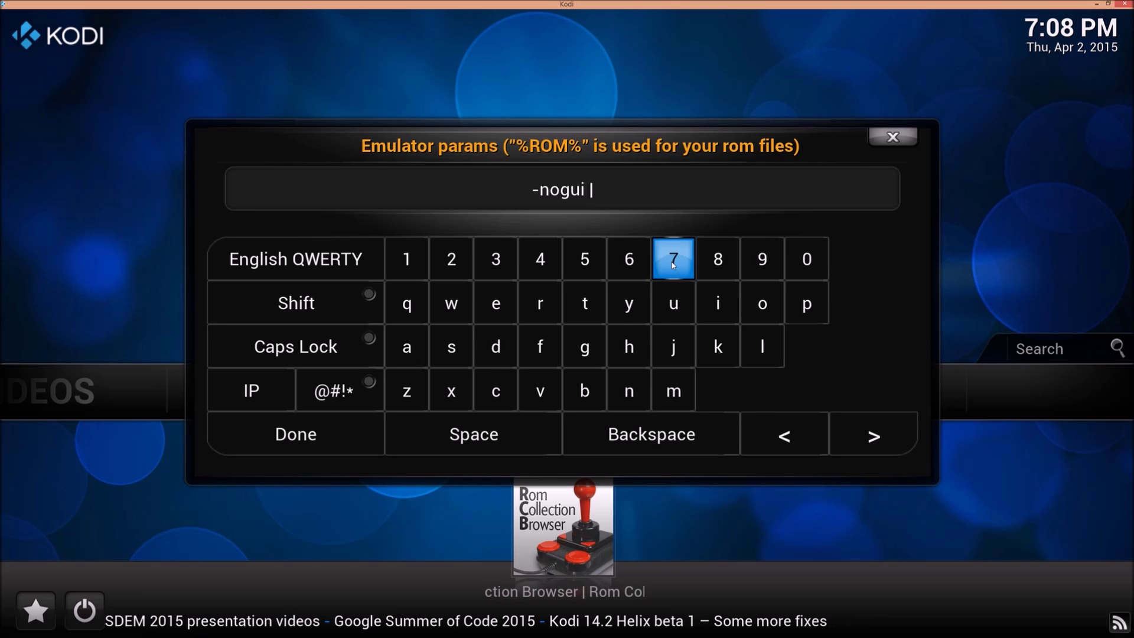
type(" -loadiso")
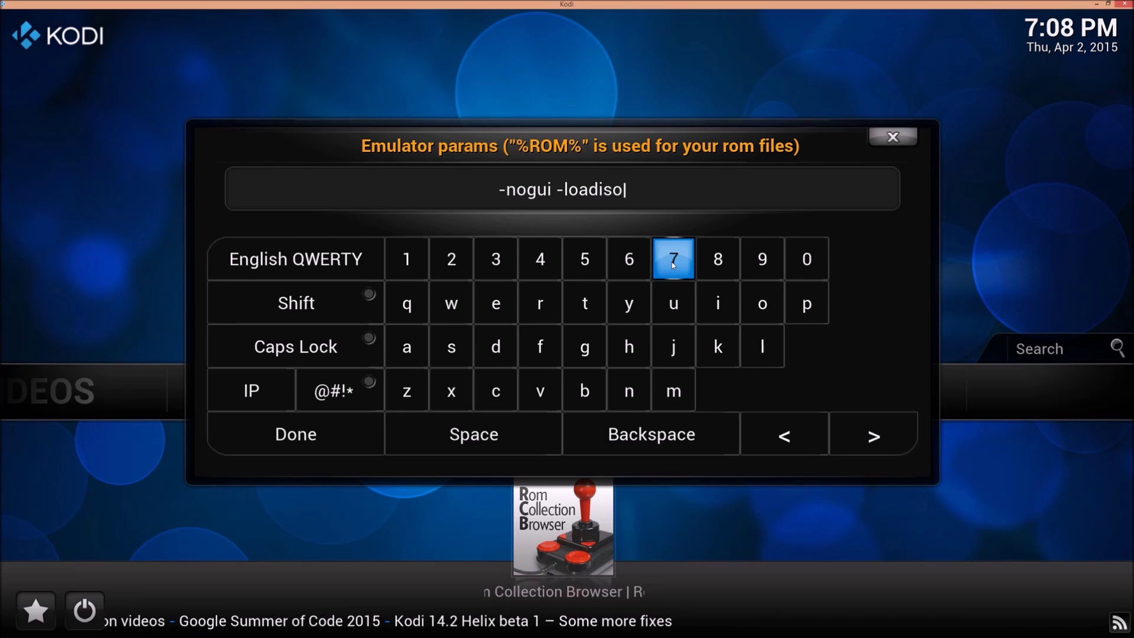
key("BackSpace")
key("BackSpace")
key("BackSpace")
type("bi")
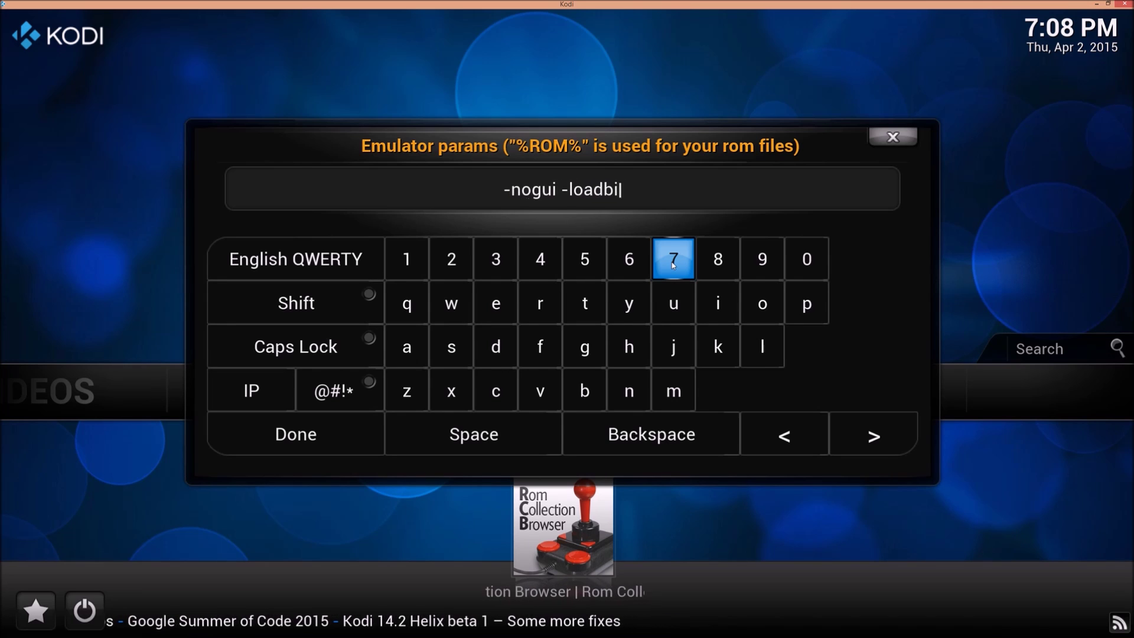
key("BackSpace")
key("BackSpace")
type("iso")
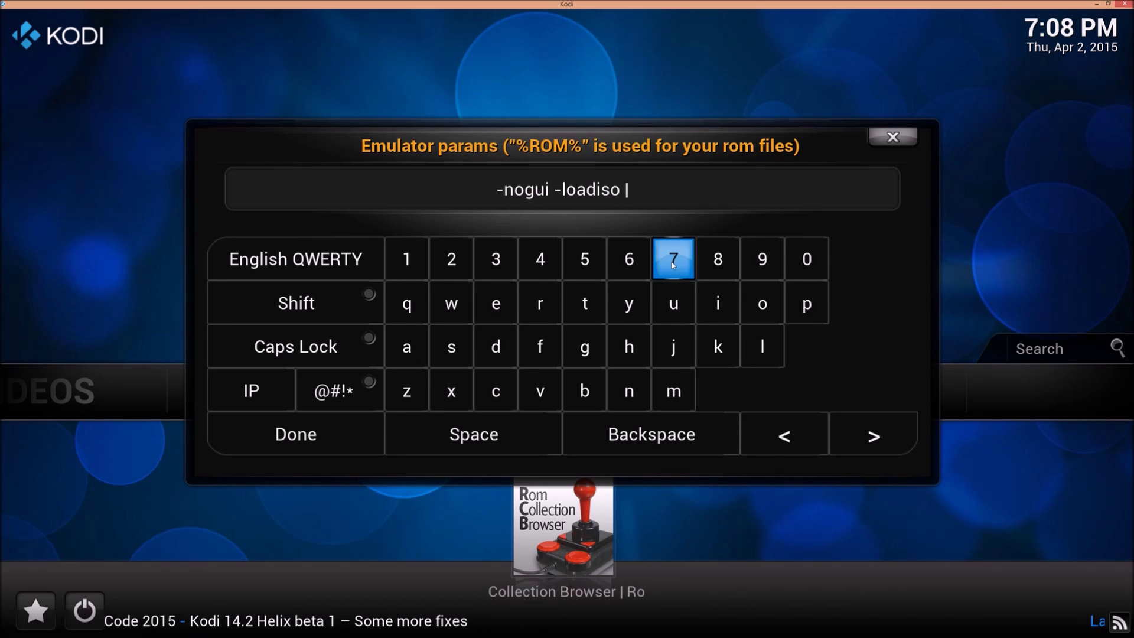
Step: Add "%ROM%" in double quotes after -loadiso in the emulator params and accept them
type(" \"")
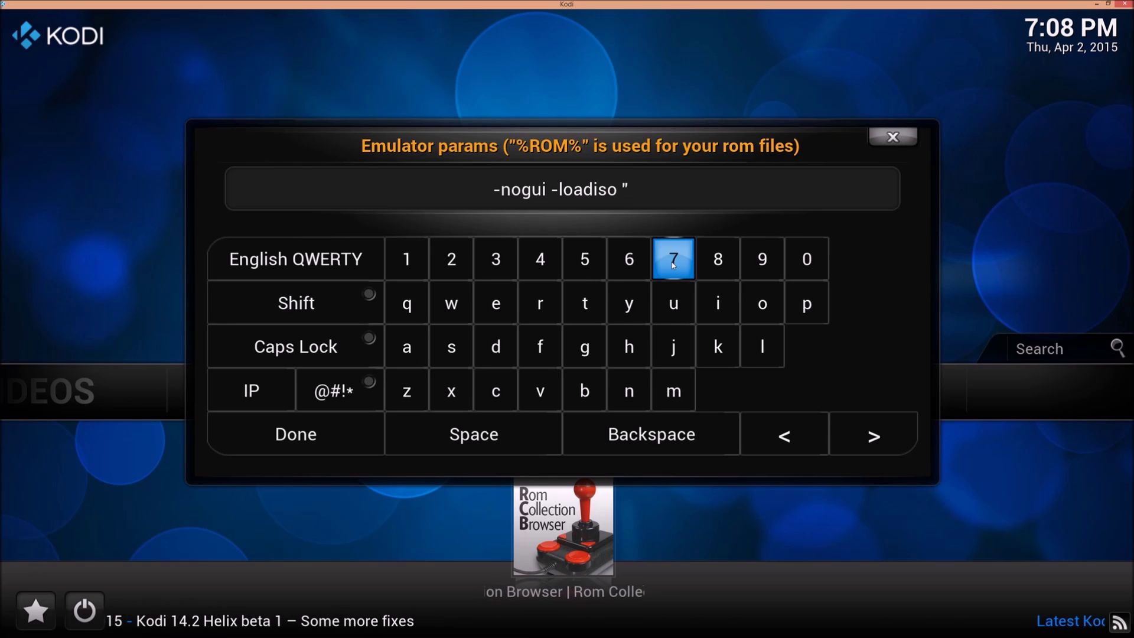
type("%")
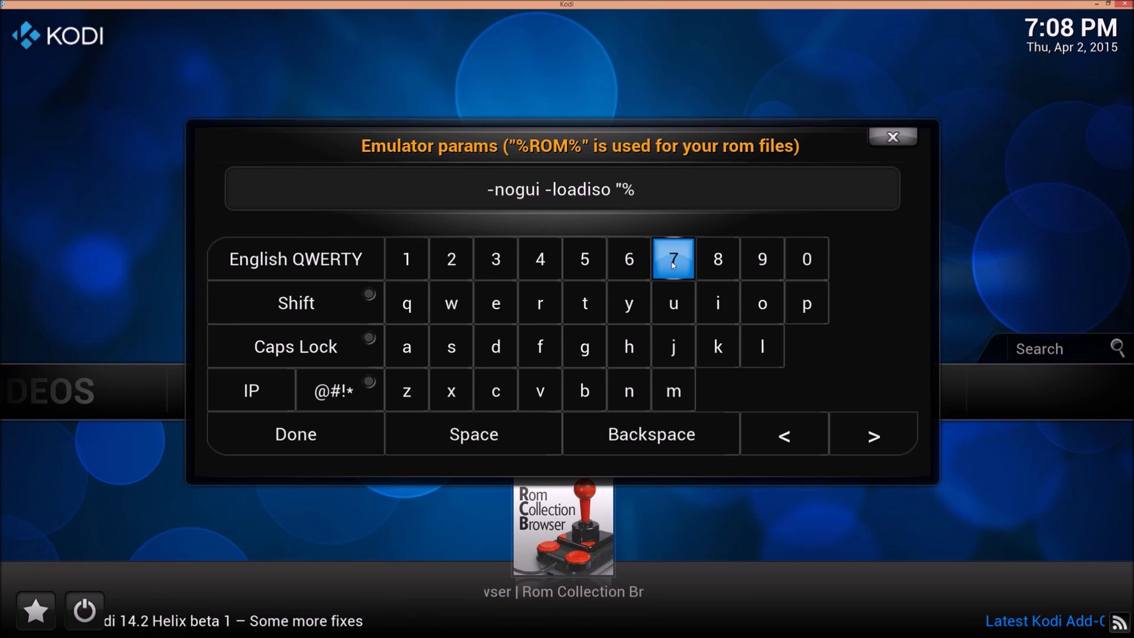
type("ROM")
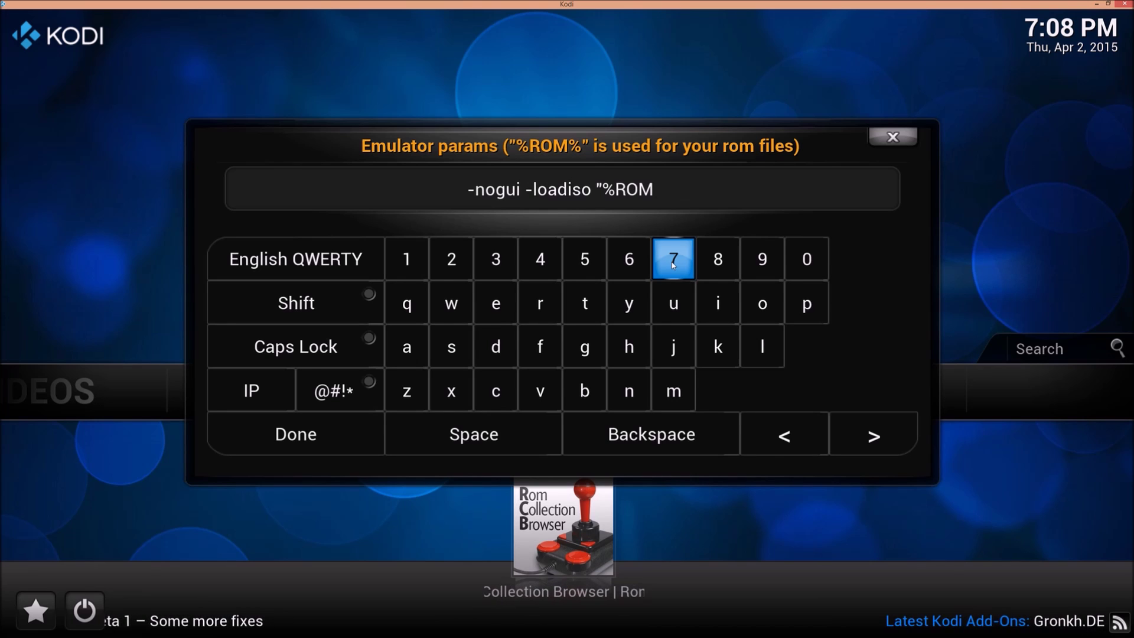
type("%\"")
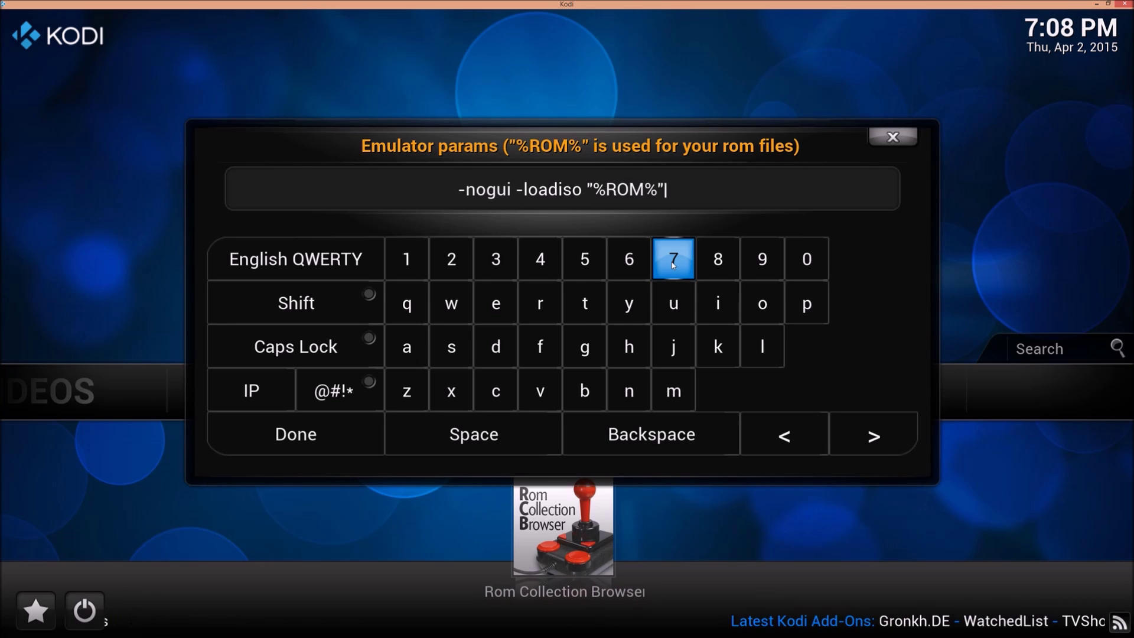
key("Down")
key("Down")
key("Down")
key("Left")
key("Down")
key("Left")
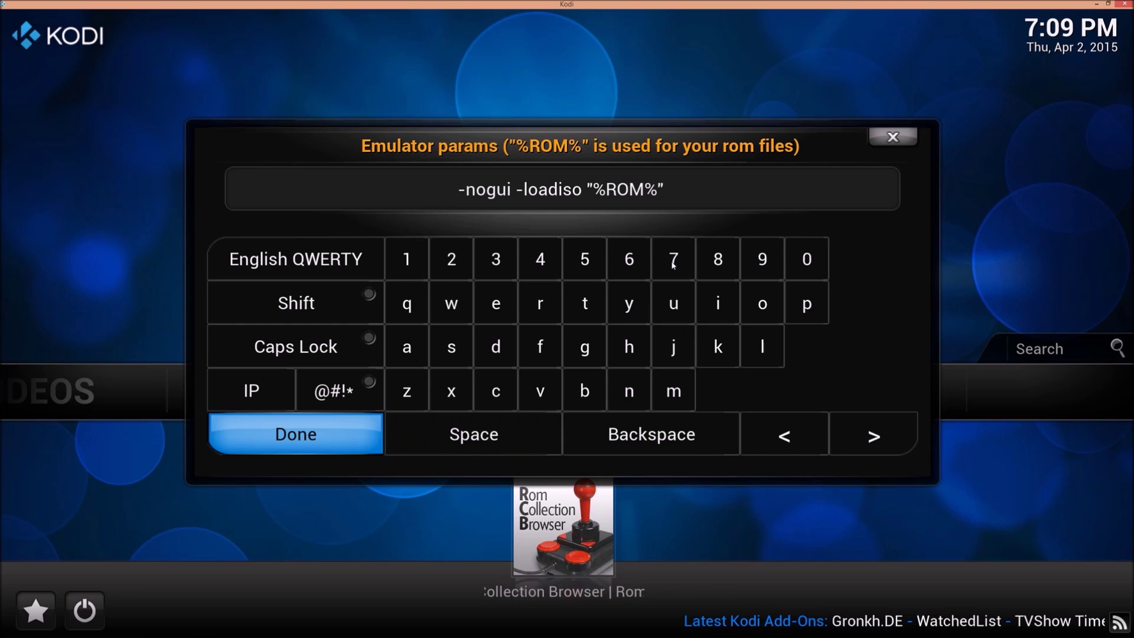
key("Return")
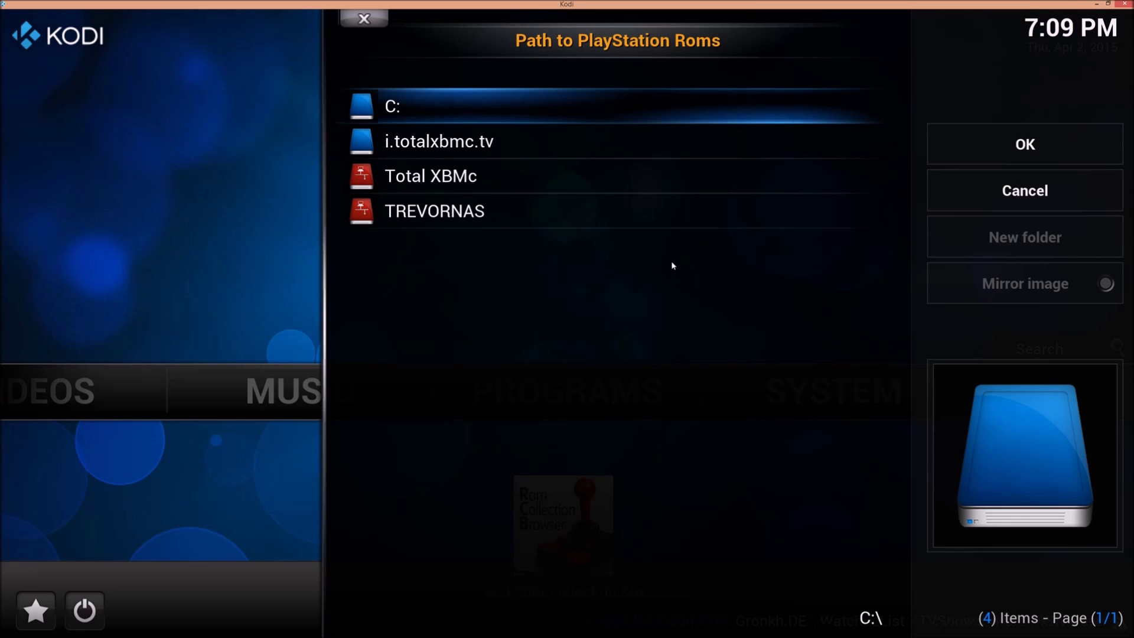
Step: Browse drive C: to the Desktop folder of the personal user profile for the PlayStation roms path
key("Return")
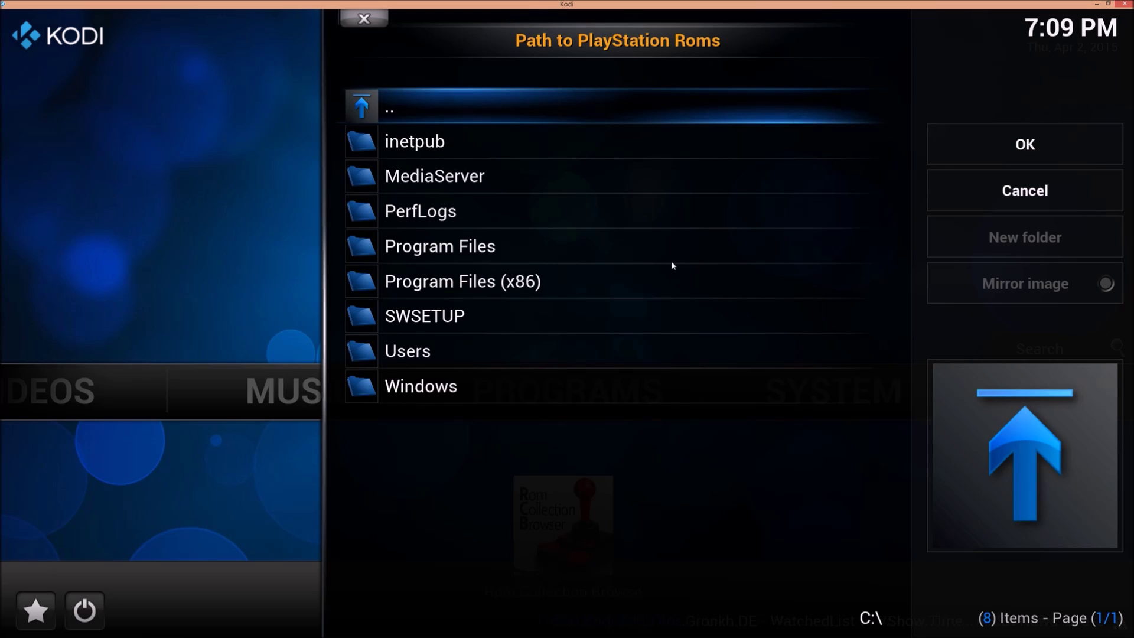
key("Up")
key("Up")
key("Return")
key("Down")
key("Down")
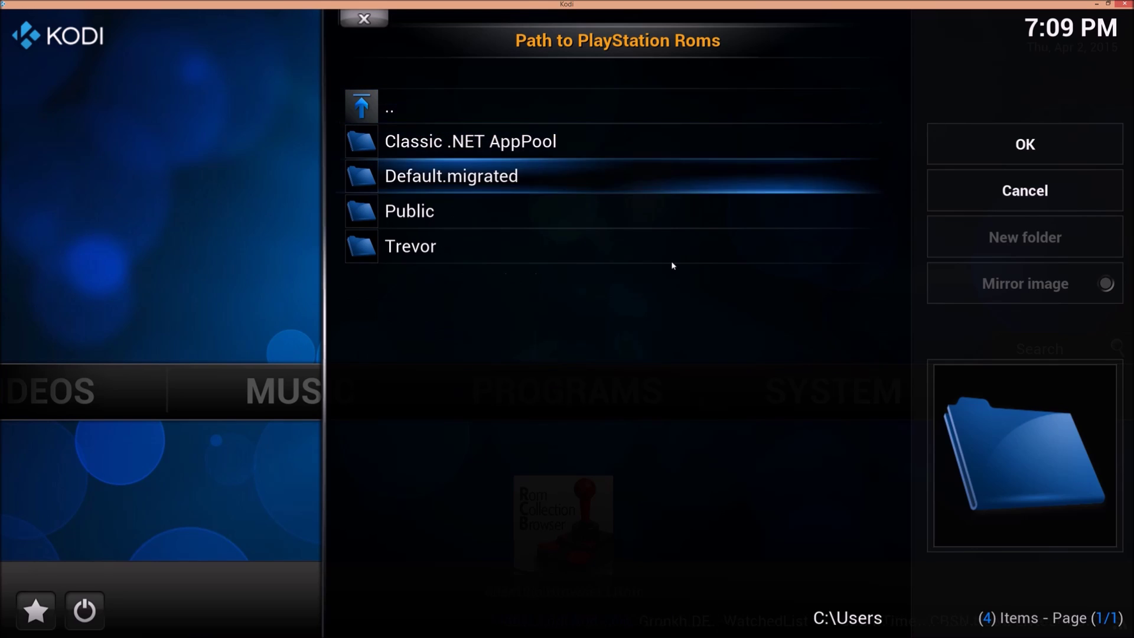
key("Down")
key("Down")
key("Return")
key("Down")
key("Down")
key("Down")
key("Down")
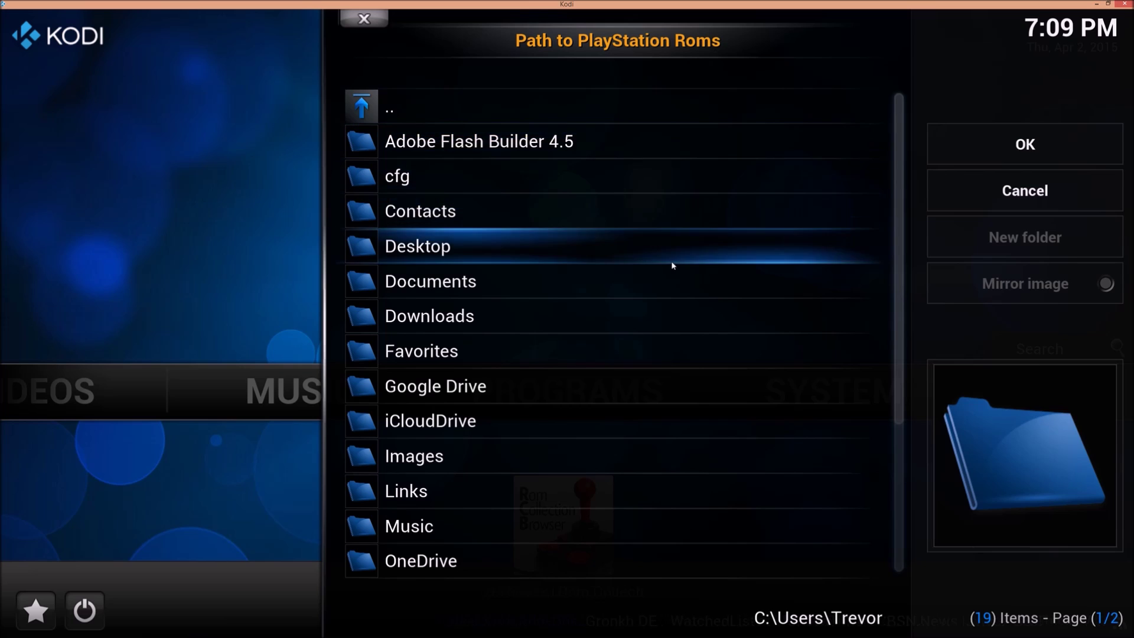
key("Return")
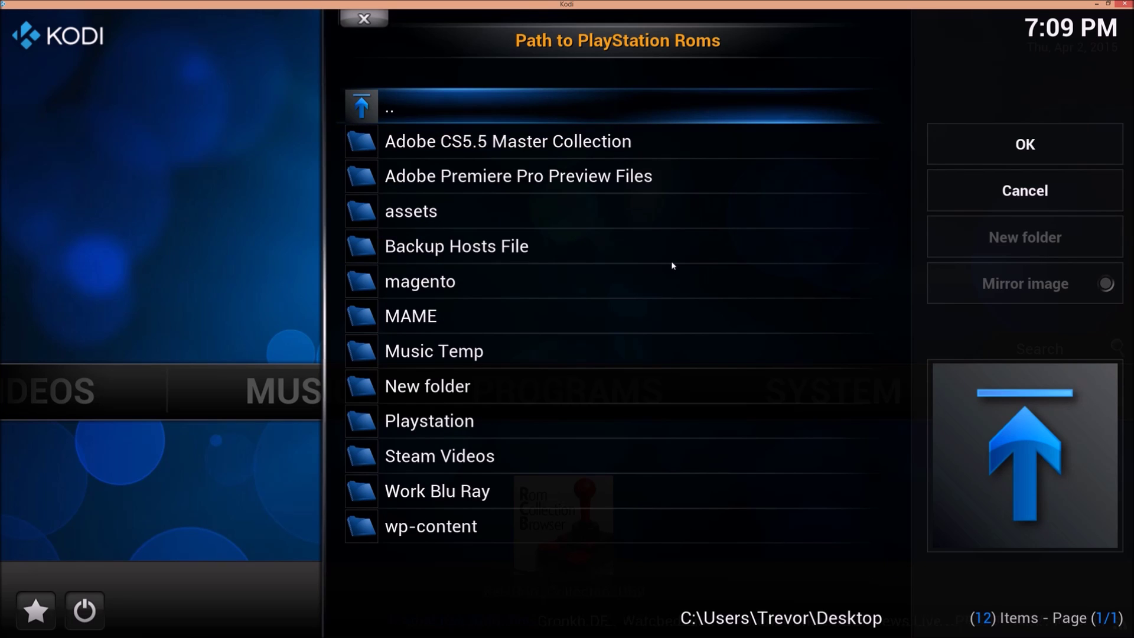
Step: Open the Playstation folder on the Desktop for the PlayStation roms path
key("Down")
key("Down")
key("Down")
key("Down")
key("Down")
key("Down")
key("Down")
key("Down")
key("Down")
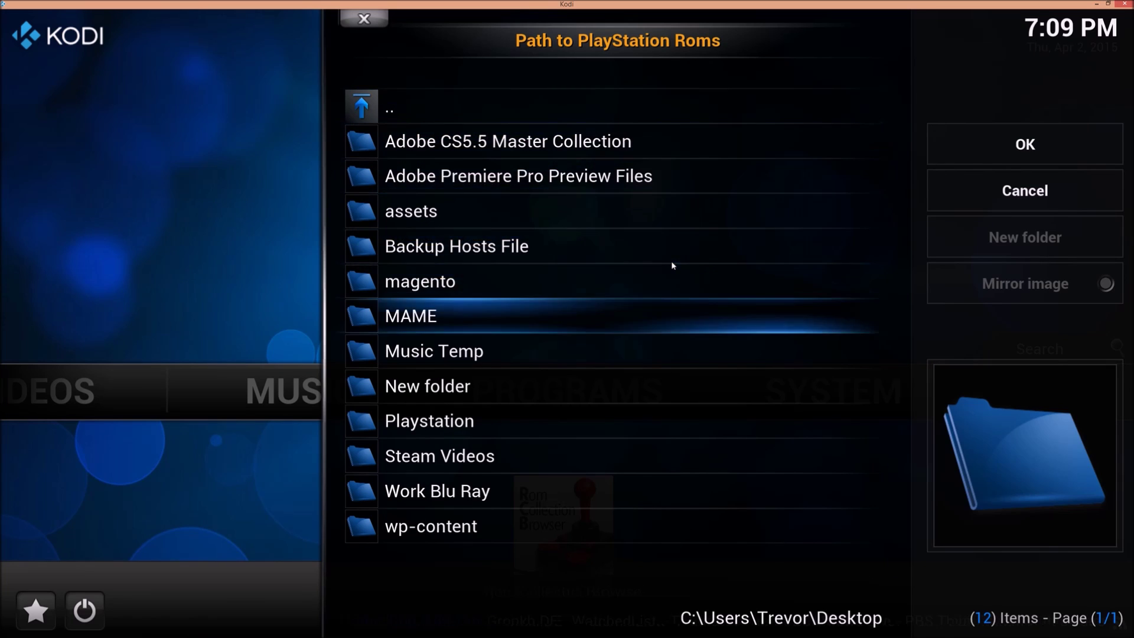
key("Return")
Step: Open the Playstation ROMs folder and accept it as the path to the PlayStation roms
key("Down")
key("Down")
key("Down")
key("Down")
key("Down")
key("Down")
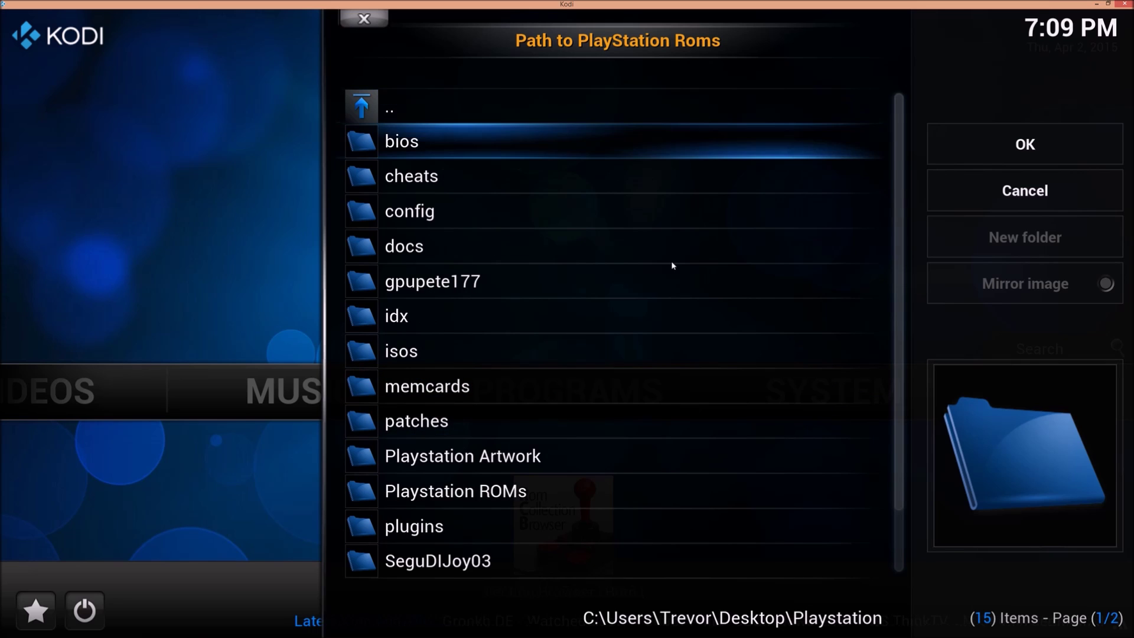
key("Down")
key("Down")
key("Down")
key("Down")
key("Down")
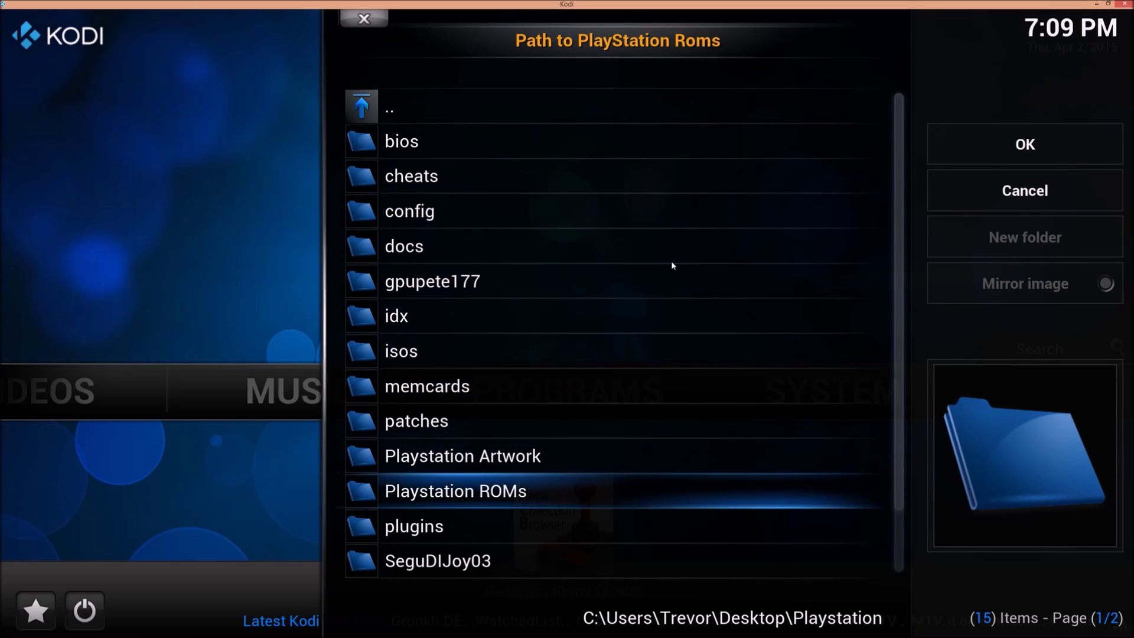
key("Return")
key("Down")
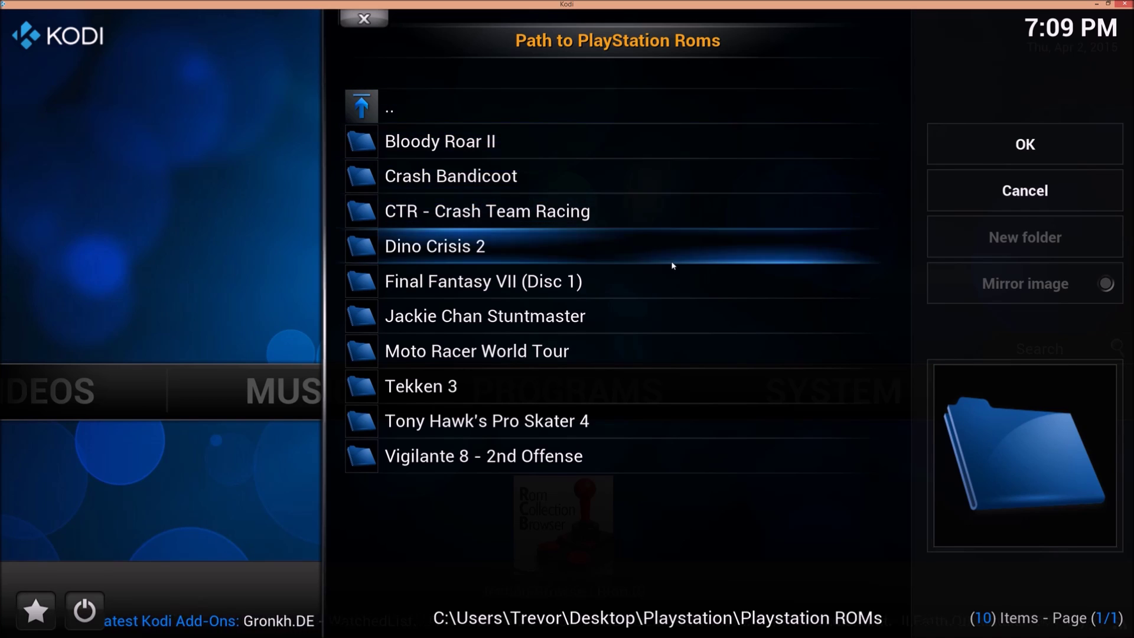
key("Up")
key("Up")
key("Right")
key("Return")
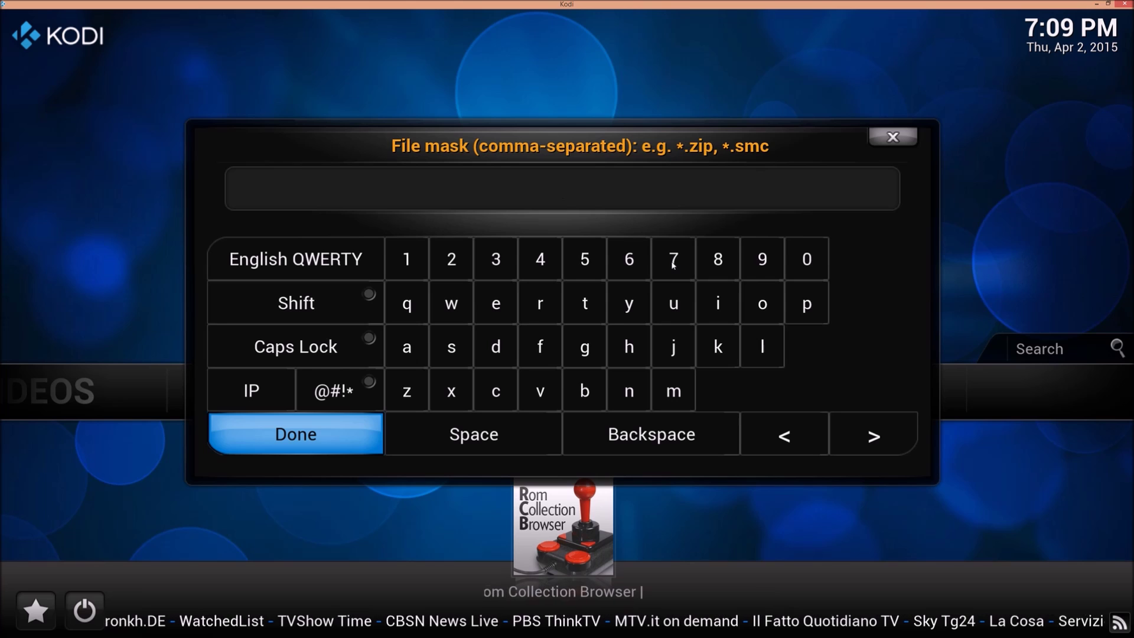
Step: Set the file mask for the PlayStation roms to *.iso,*.bin,*.cue and accept it
type("*")
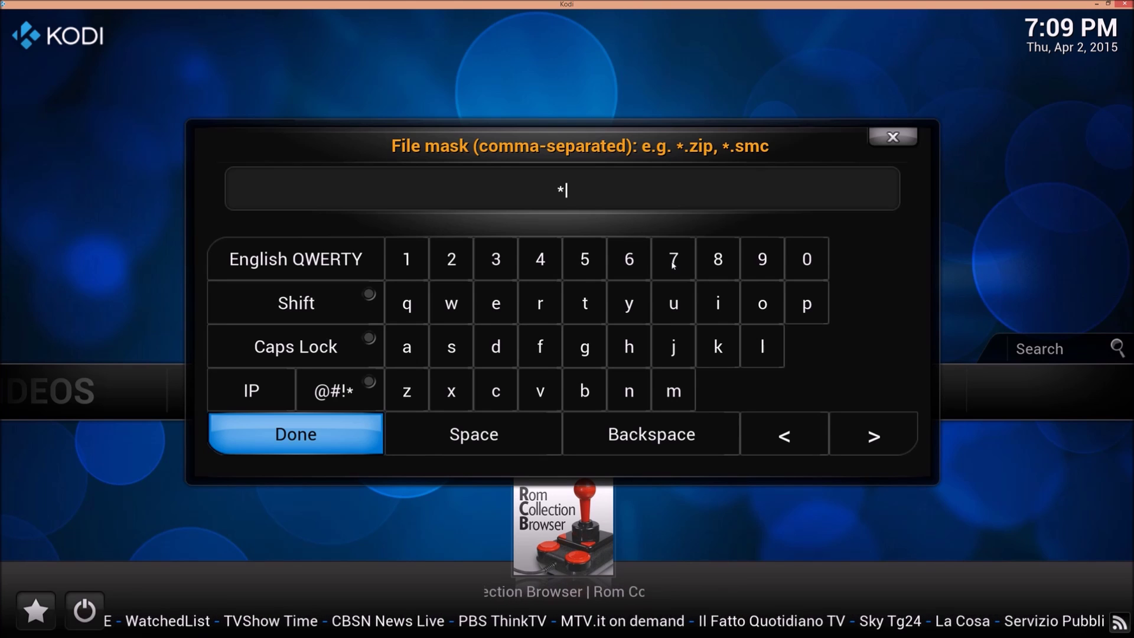
type(".iso,")
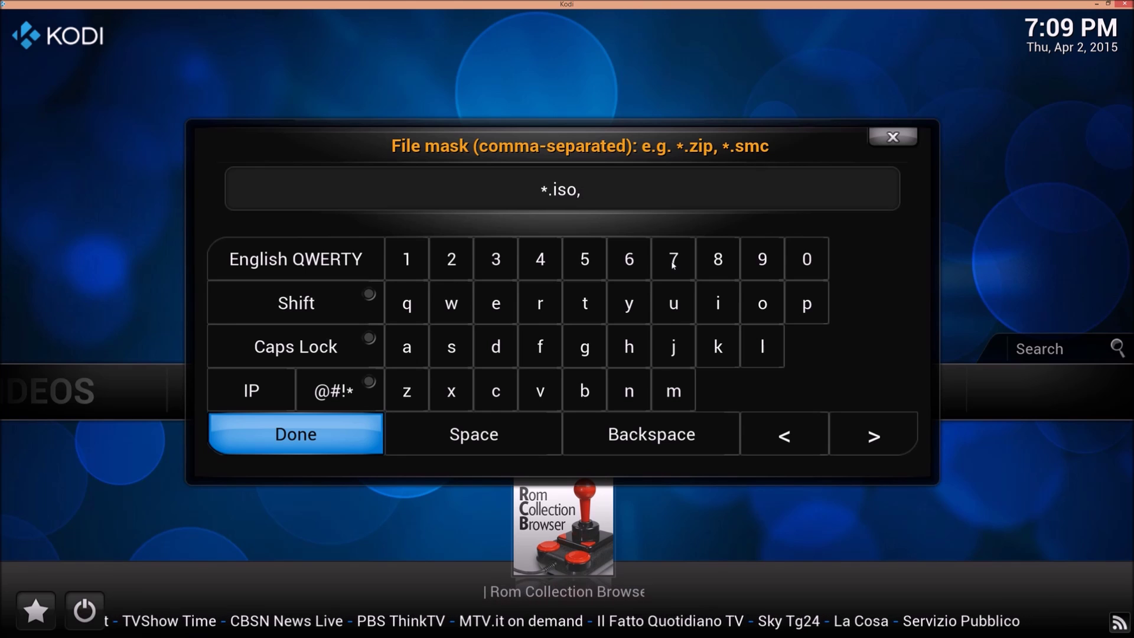
type("*.")
type("b")
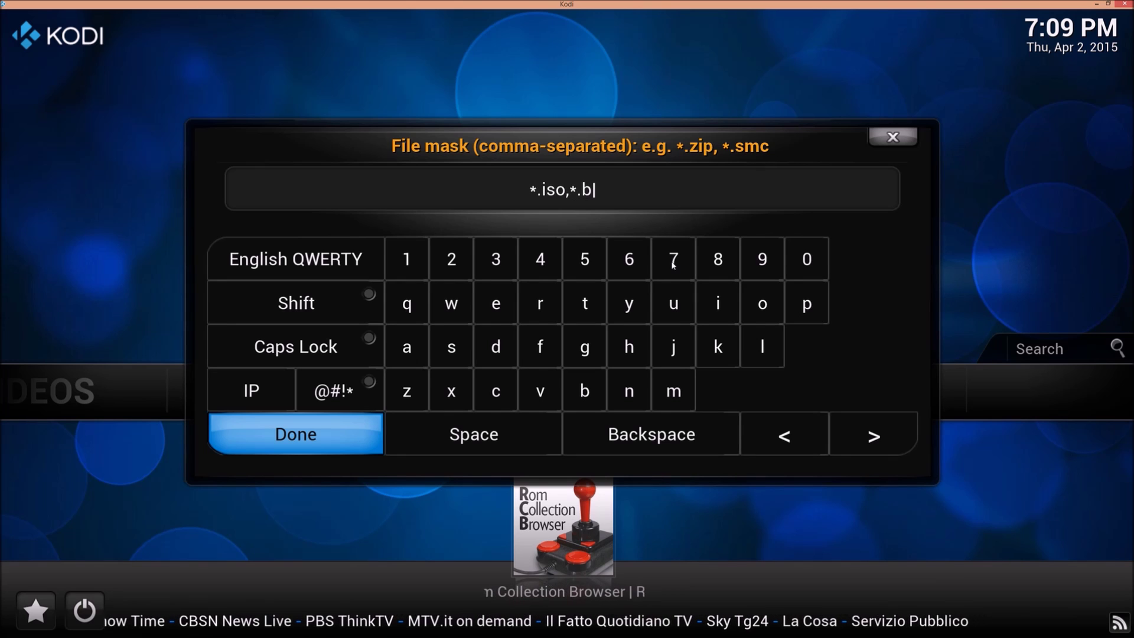
type("in,")
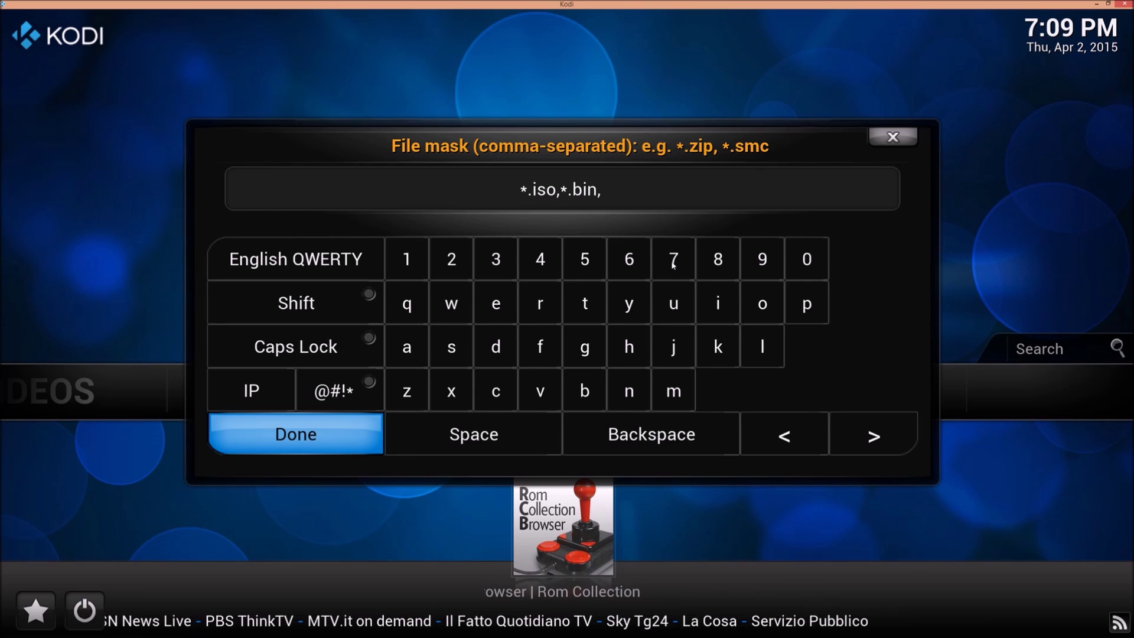
type("*")
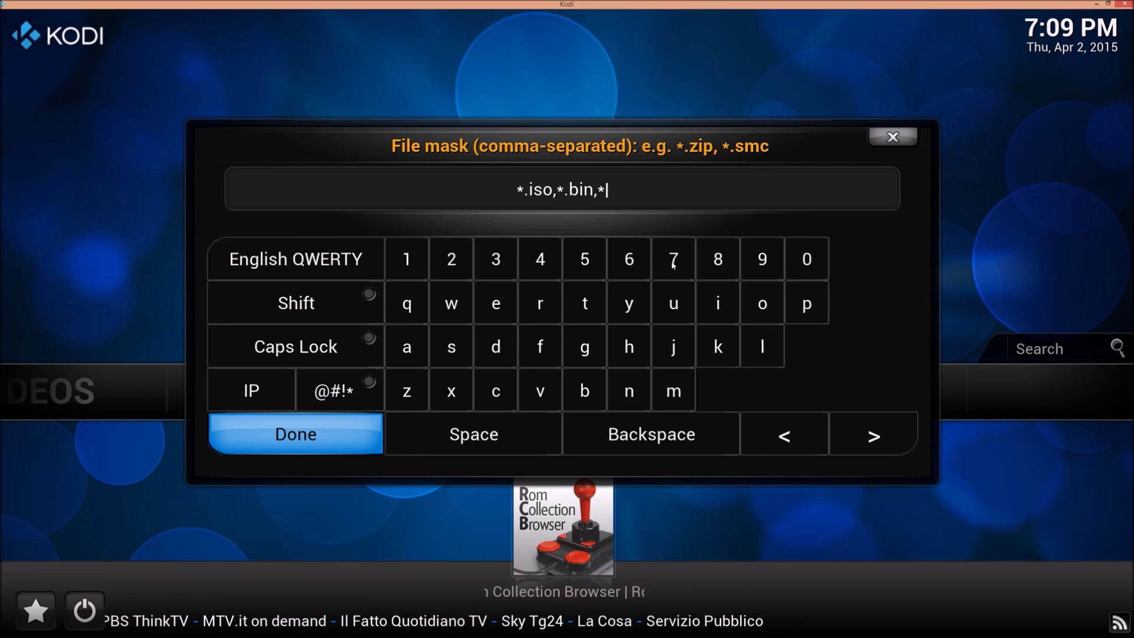
type(".cue")
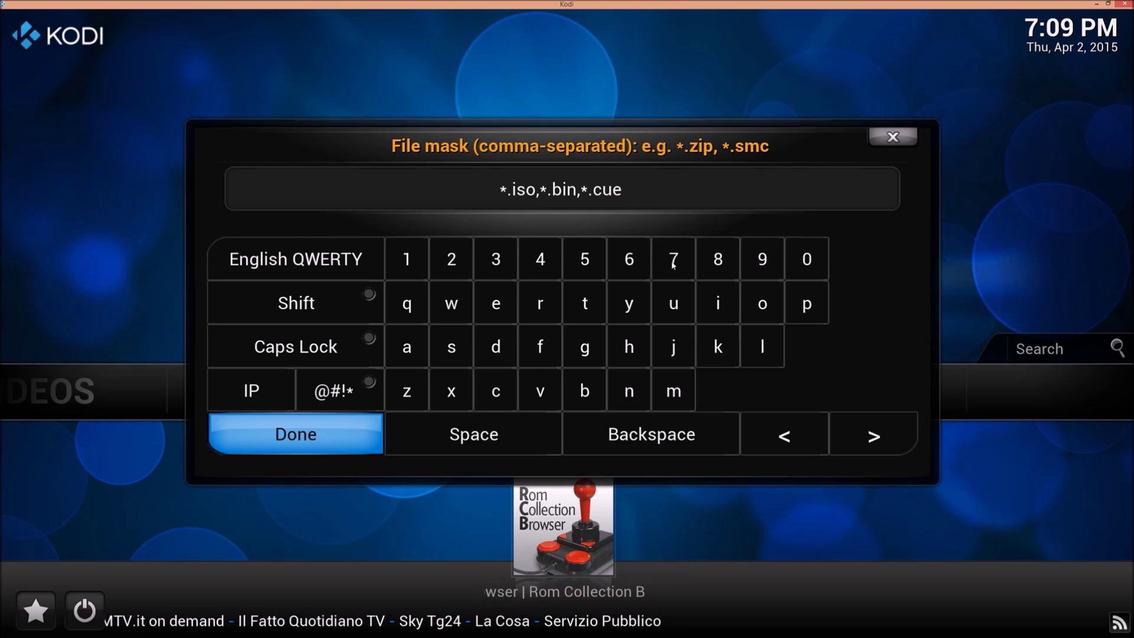
key("Down")
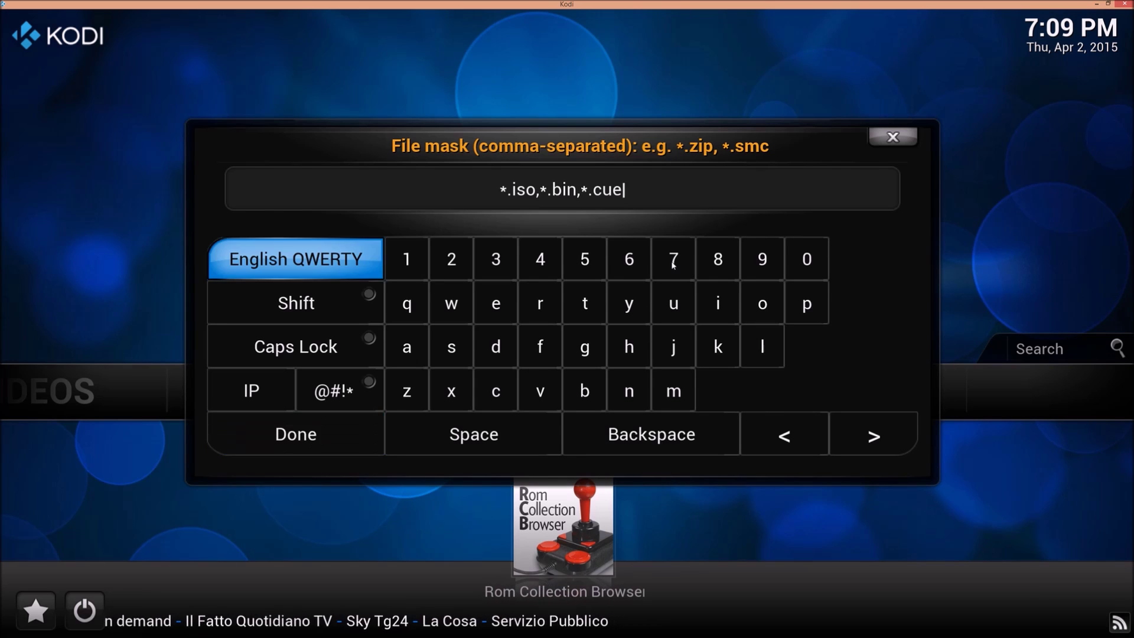
key("Up")
key("Return")
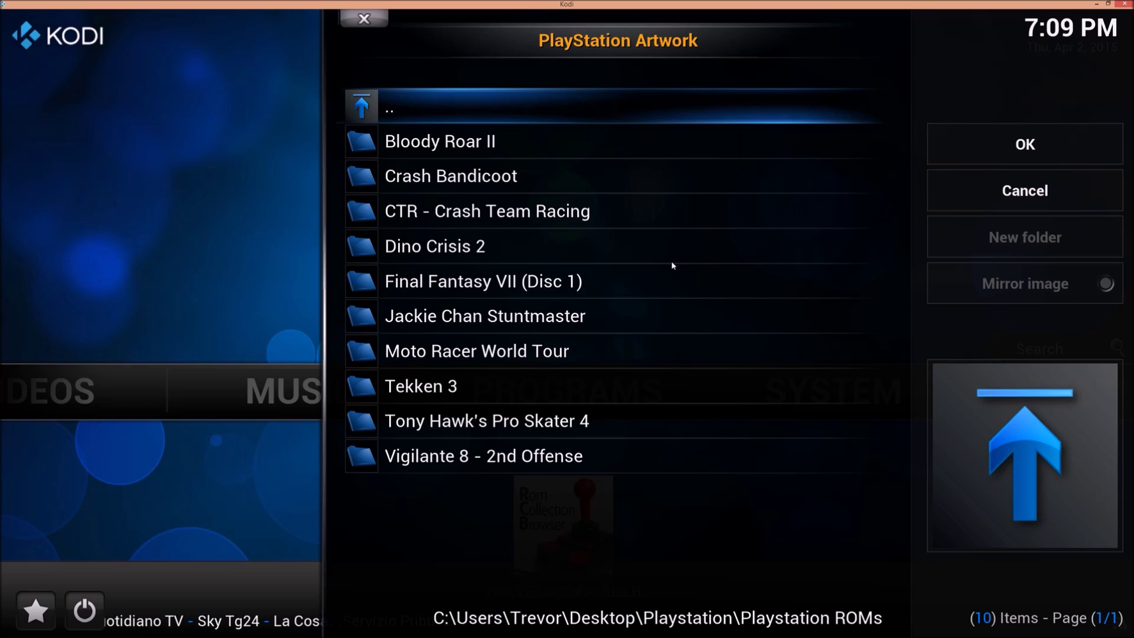
Step: Go up to the Playstation folder and open its Playstation Artwork folder for the PlayStation artwork path
key("Return")
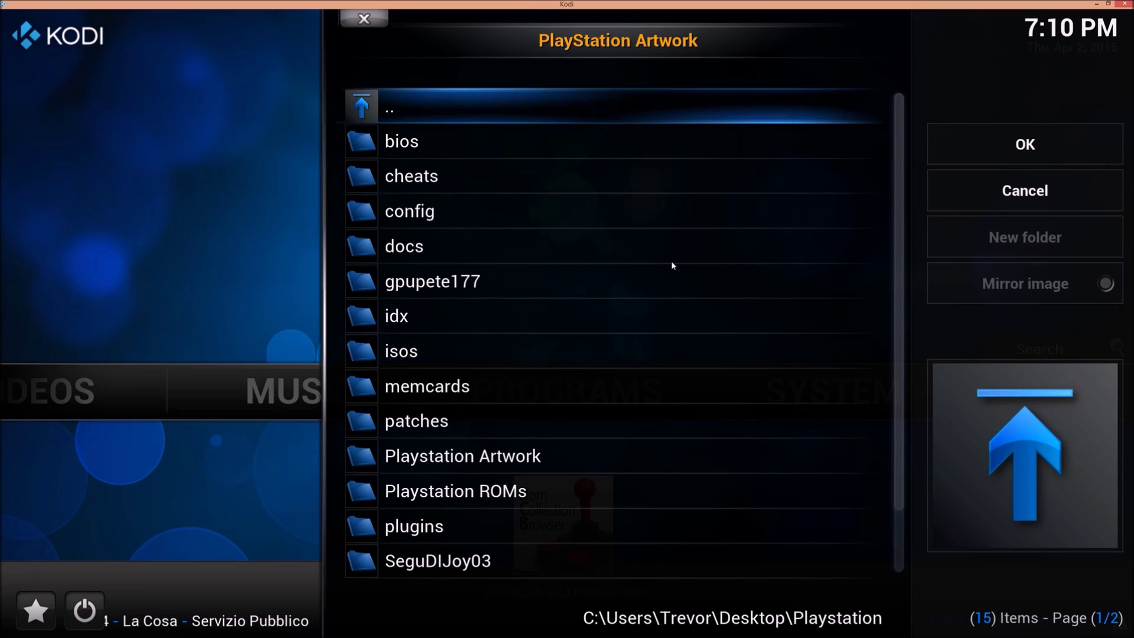
key("Down")
key("Down")
key("Down")
key("Down")
key("Down")
key("Down")
key("Down")
key("Down")
key("Down")
key("Down")
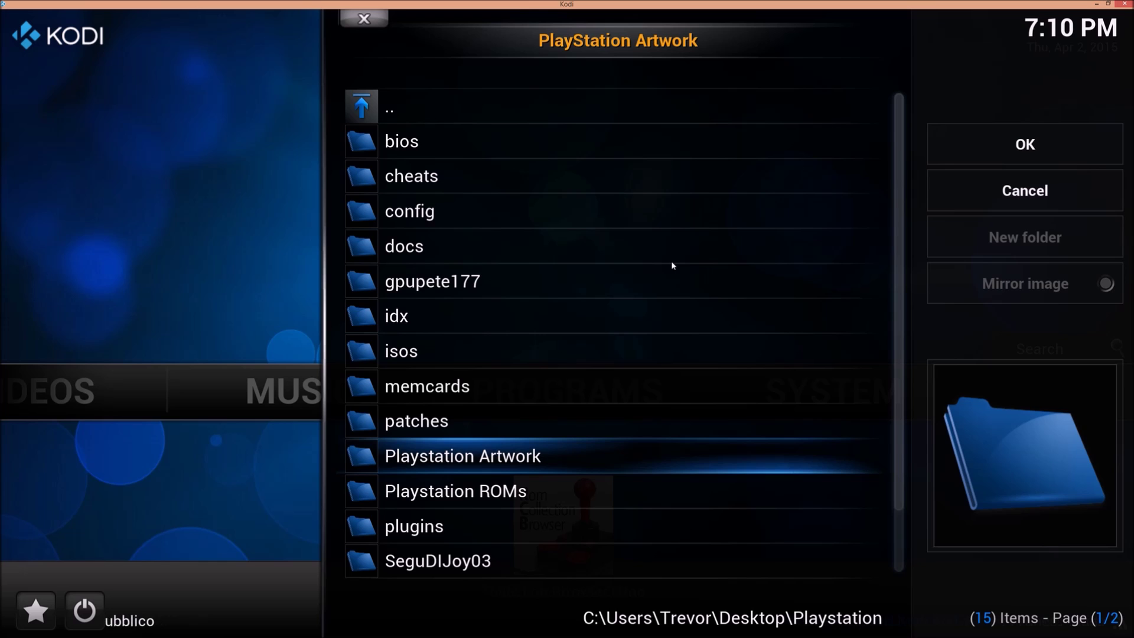
key("Return")
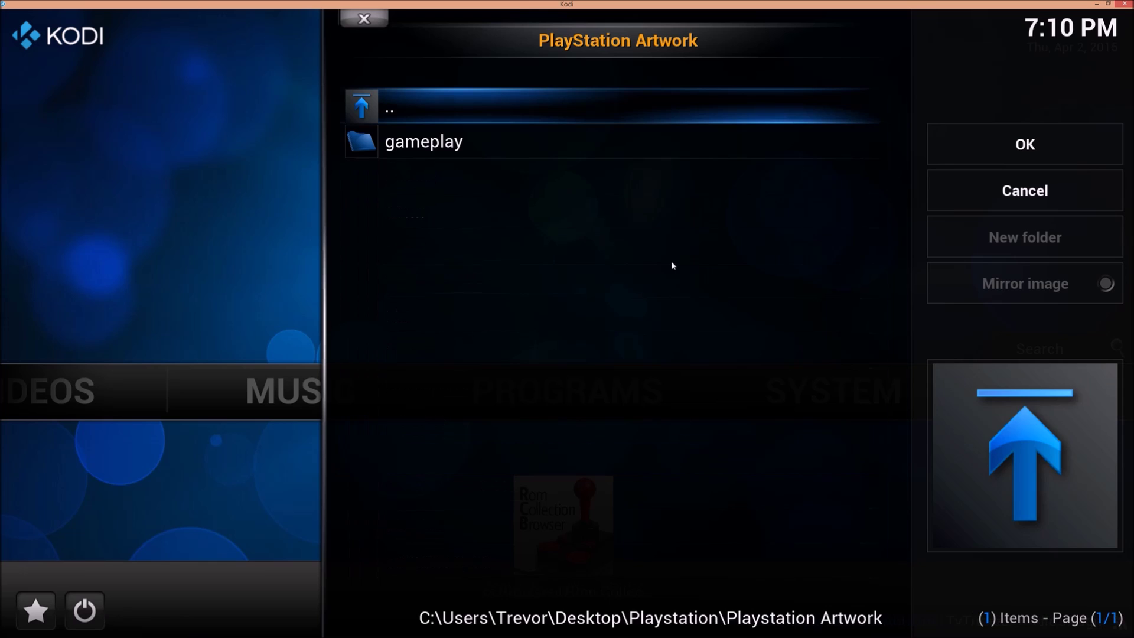
Step: Accept the Playstation Artwork folder as the artwork path and decline adding another Rom Collection
key("Down")
key("Right")
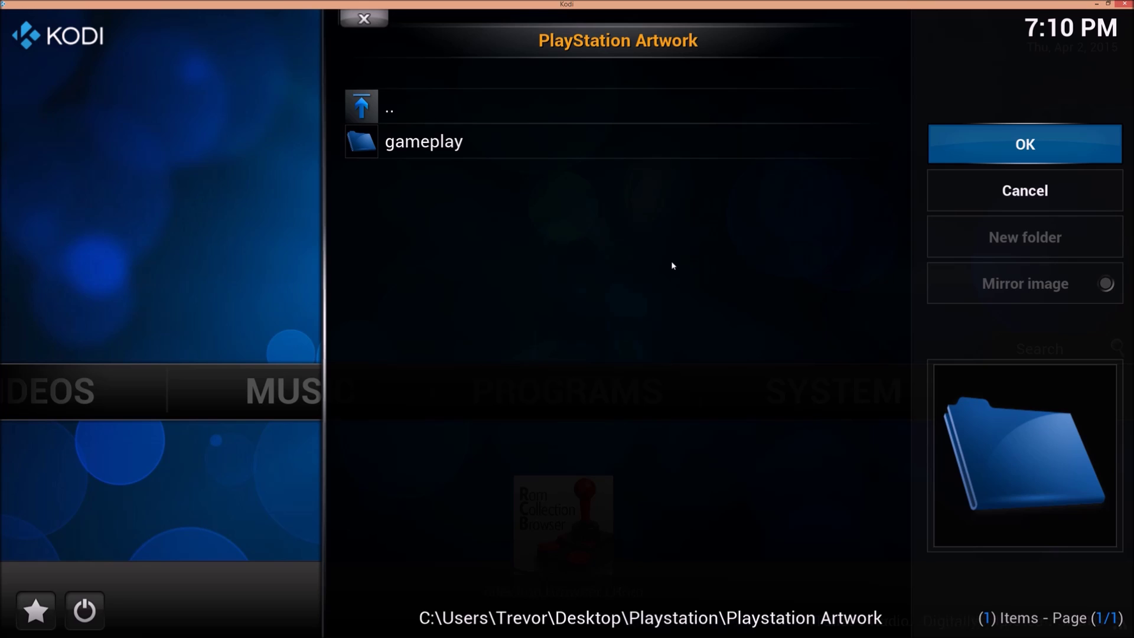
key("Return")
key("Left")
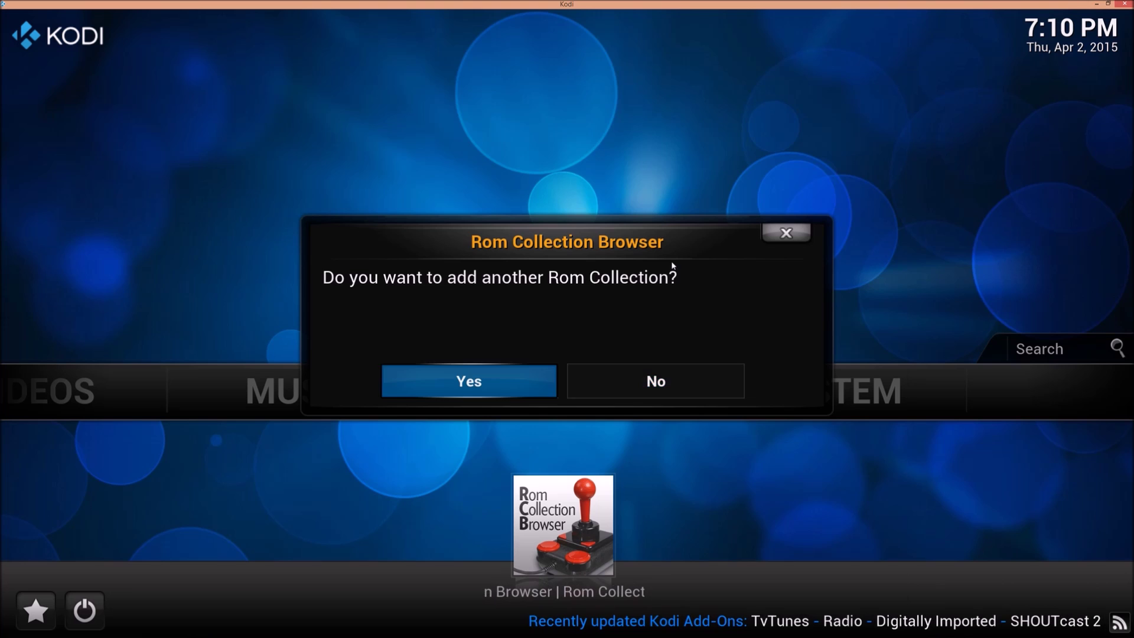
key("Right")
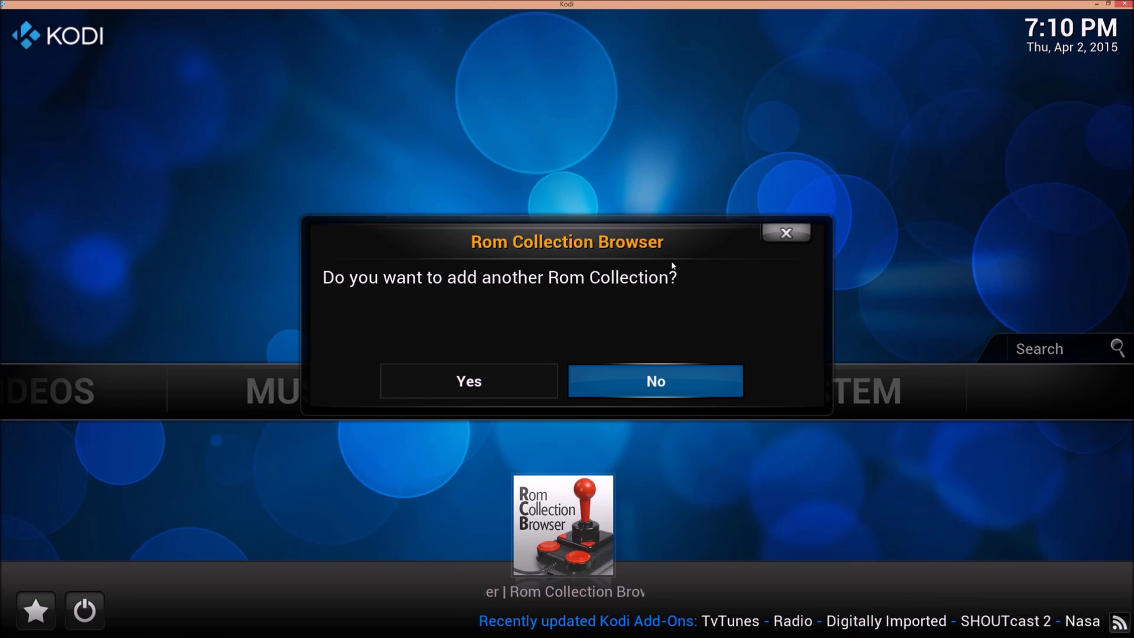
key("Return")
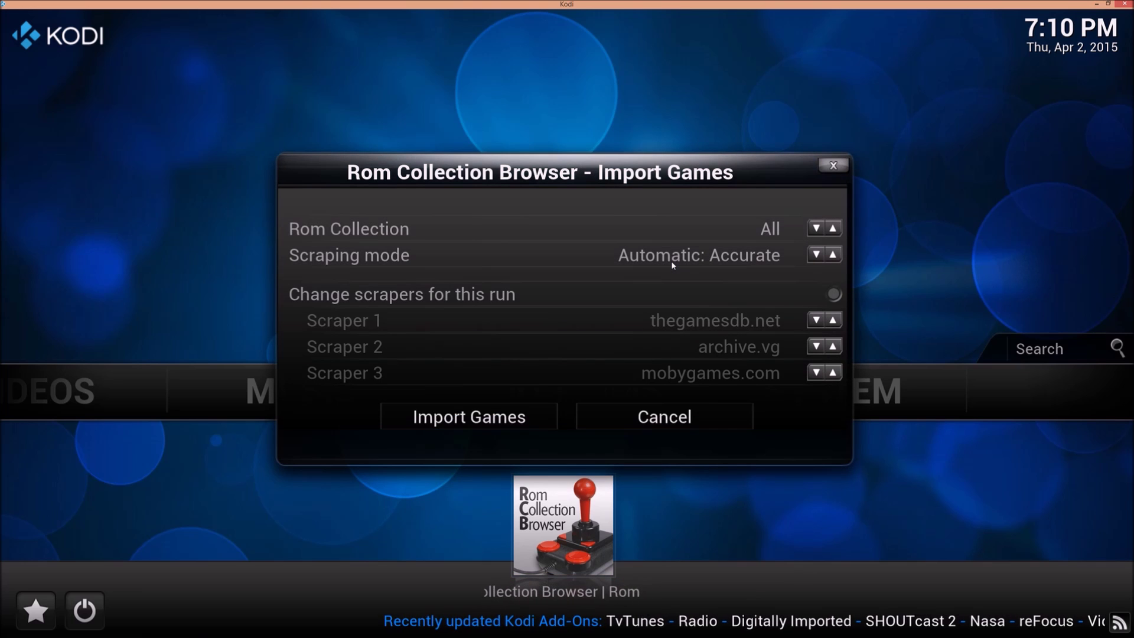
Step: Set the Rom Collection for the game import to PlayStation
key("Down")
key("Down")
key("Down")
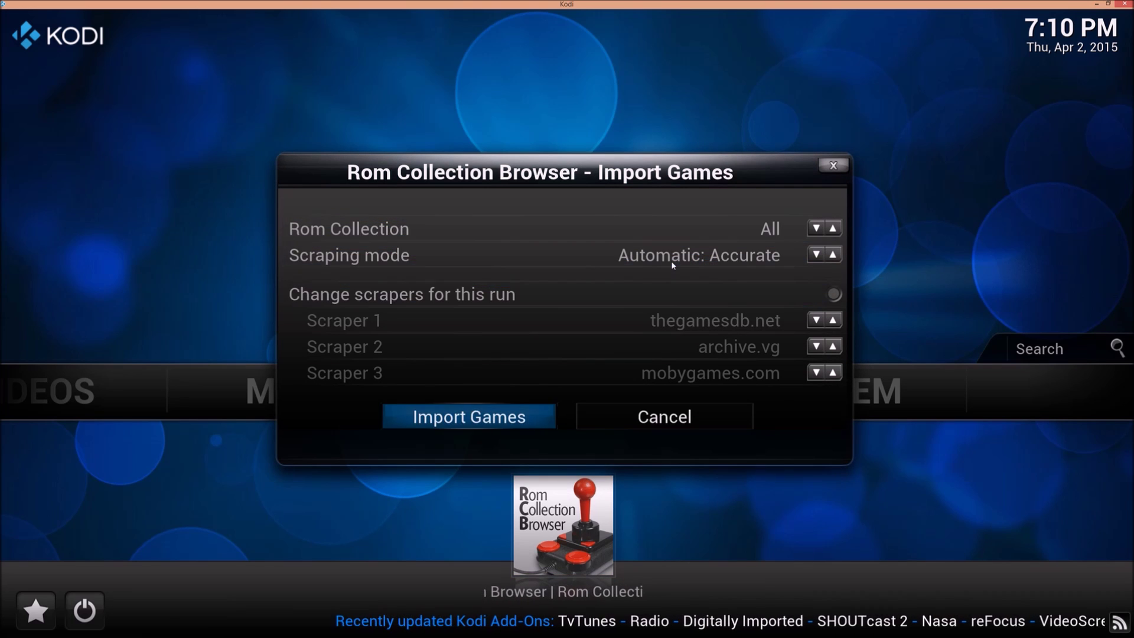
key("Up")
key("Up")
key("Up")
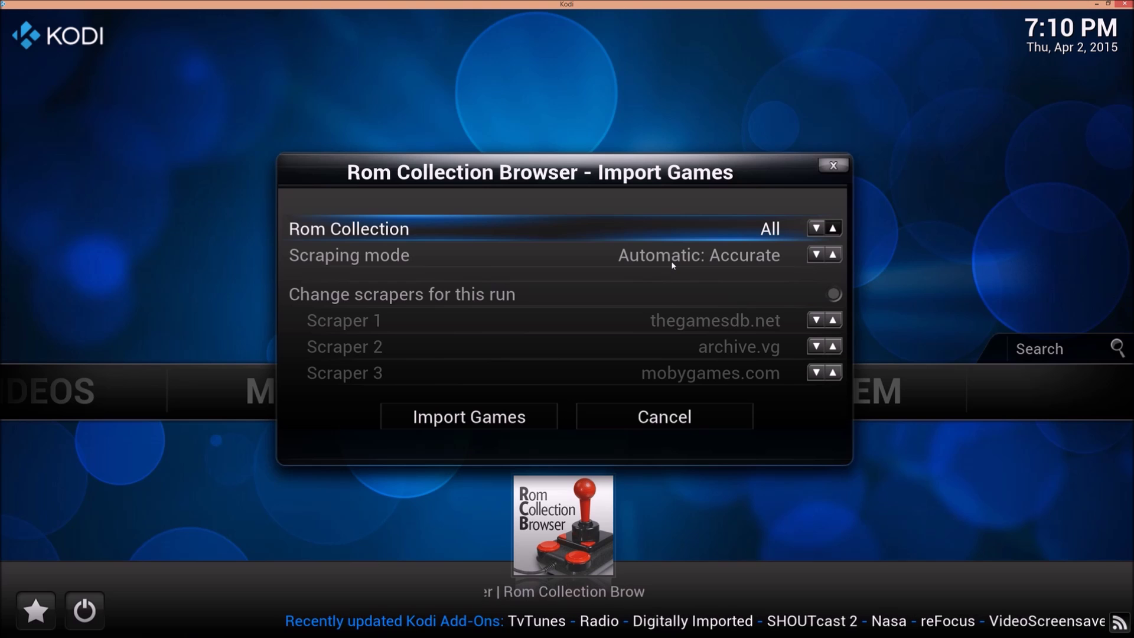
key("Right")
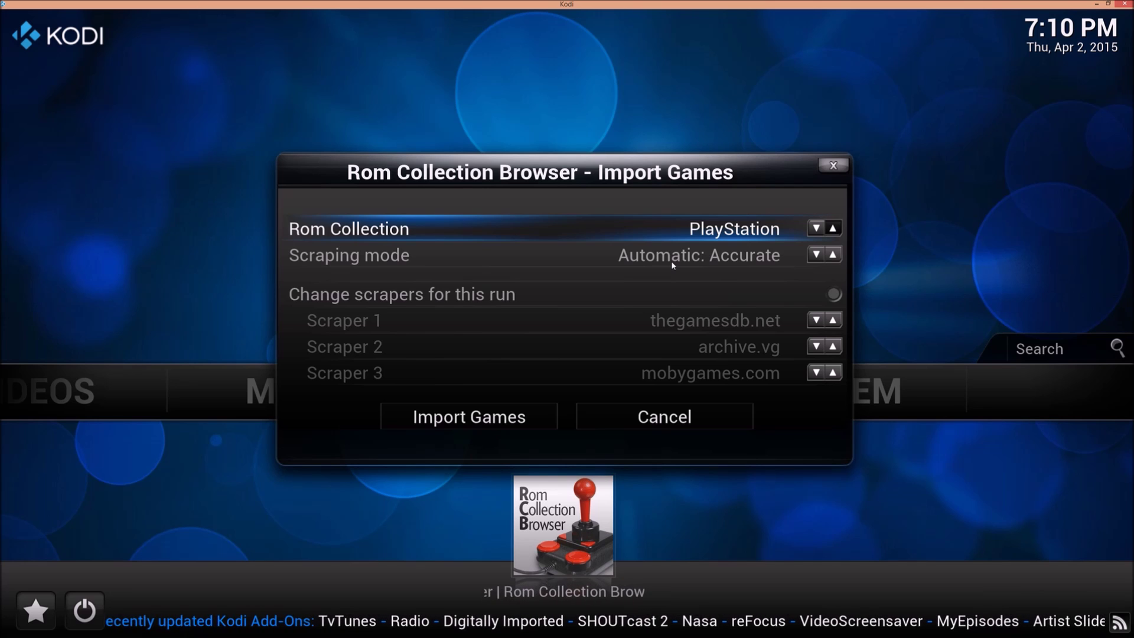
Step: Leave the scraping mode on Automatic: Accurate after checking the alternative, and import the games
key("Down")
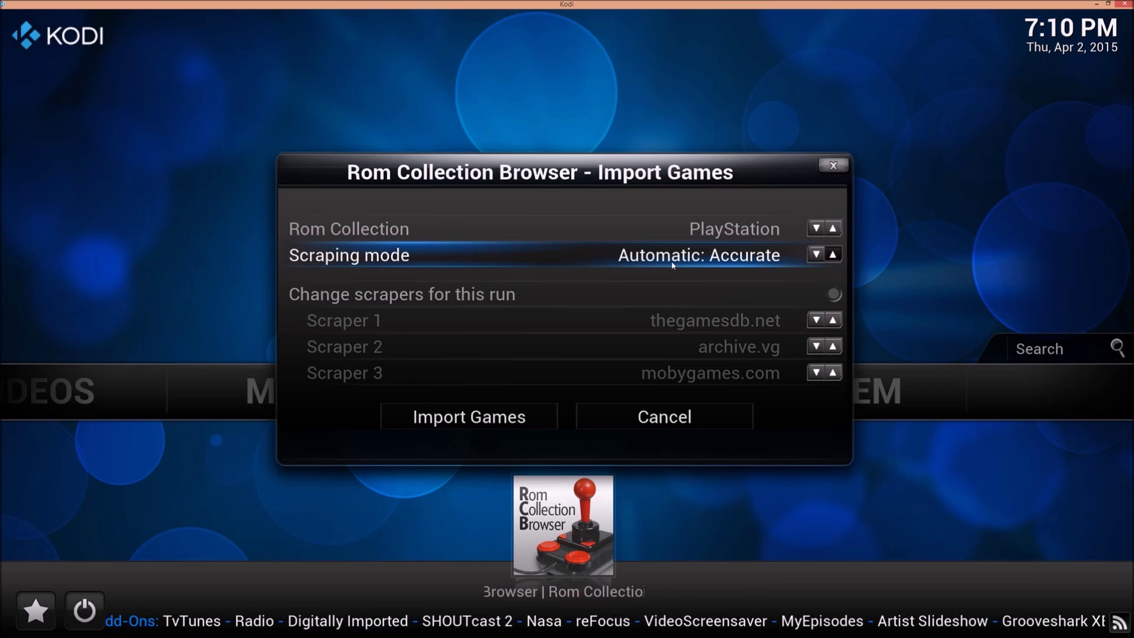
key("Right")
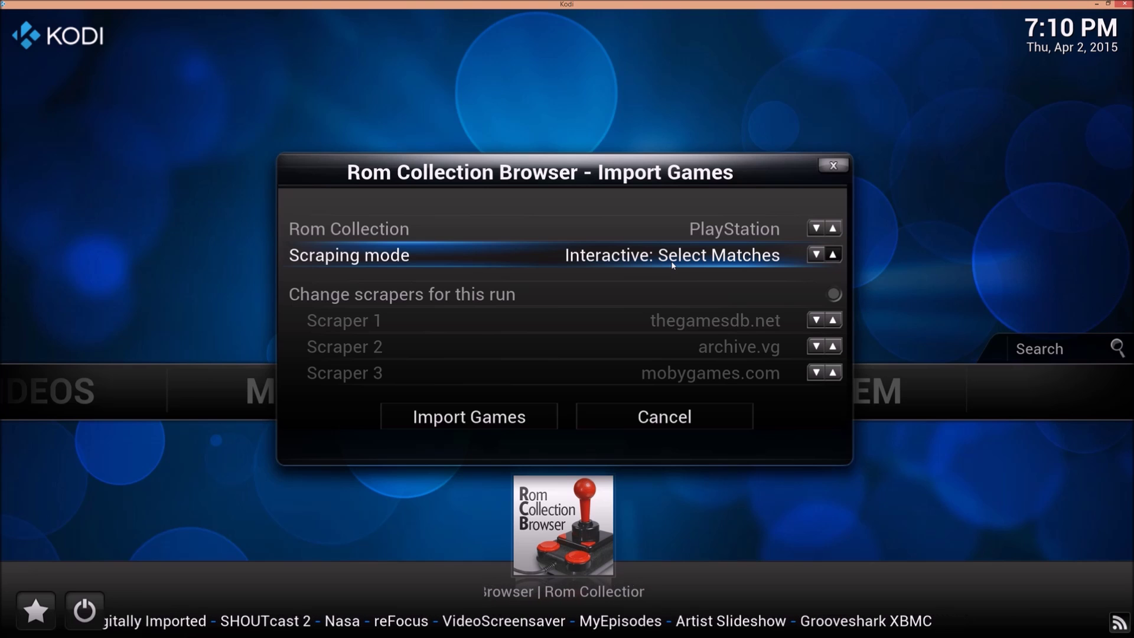
key("Right")
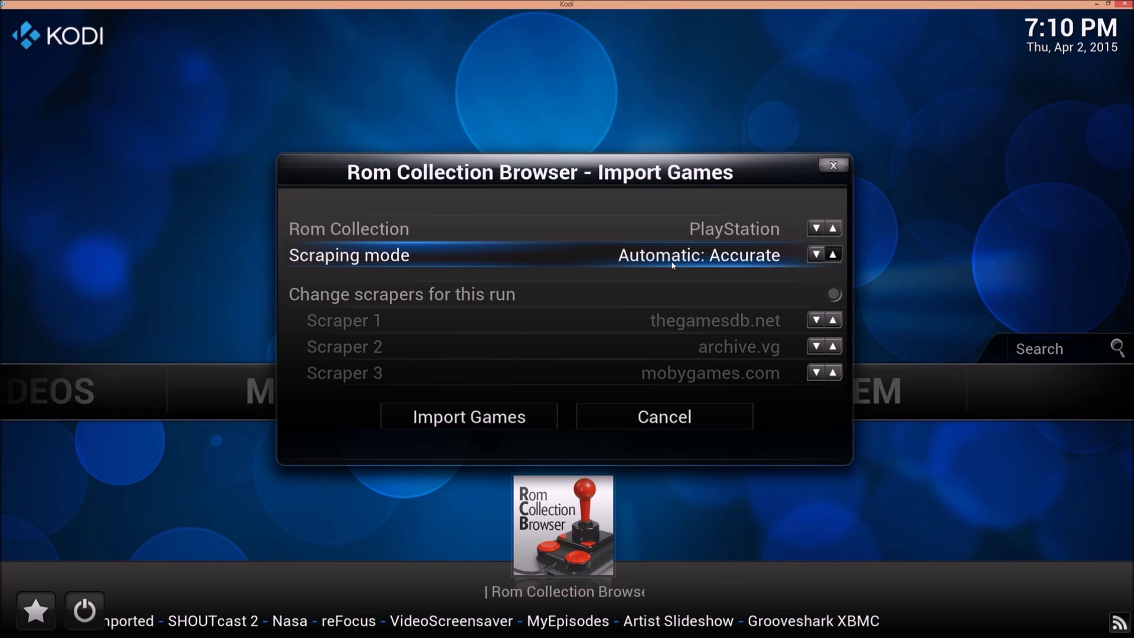
key("Down")
key("Down")
key("Return")
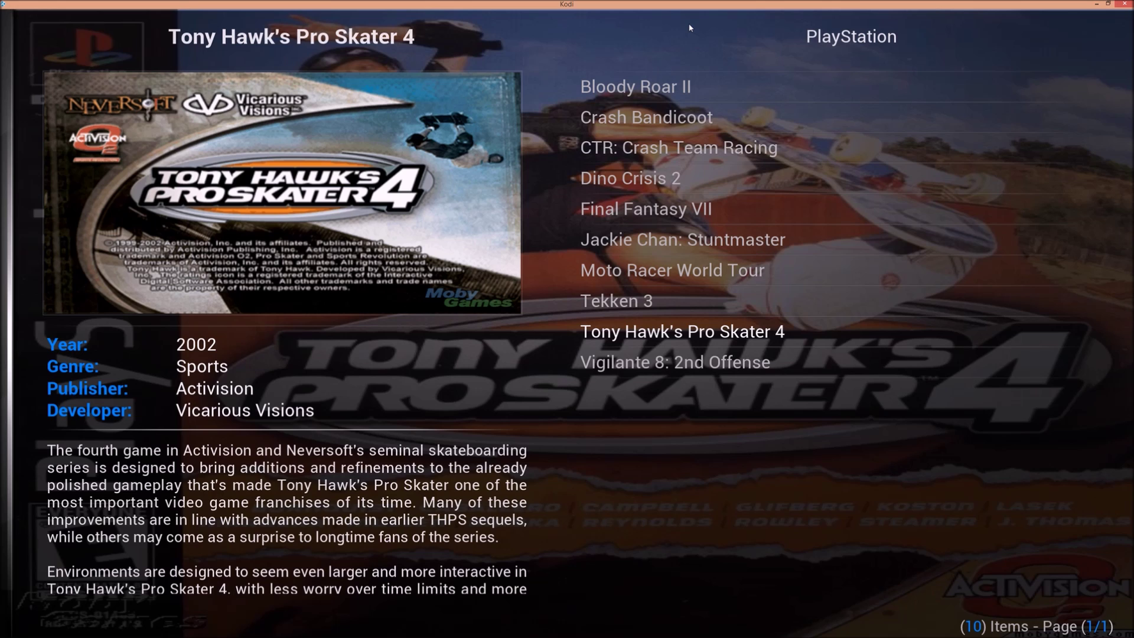
Step: Look at the game list's filter options for console, genre, year, publisher and initial letter, and close them
key("m")
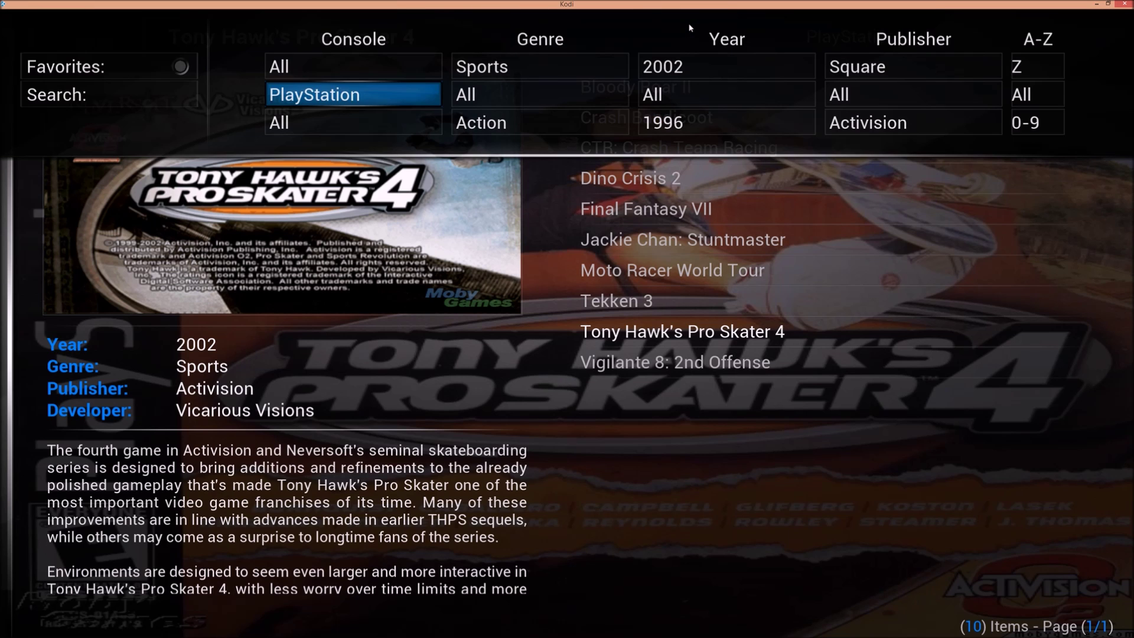
key("Left")
key("Right")
key("Escape")
Step: Browse up through the imported PlayStation games to Bloody Roar II, examining their scraped info and artwork
key("Up")
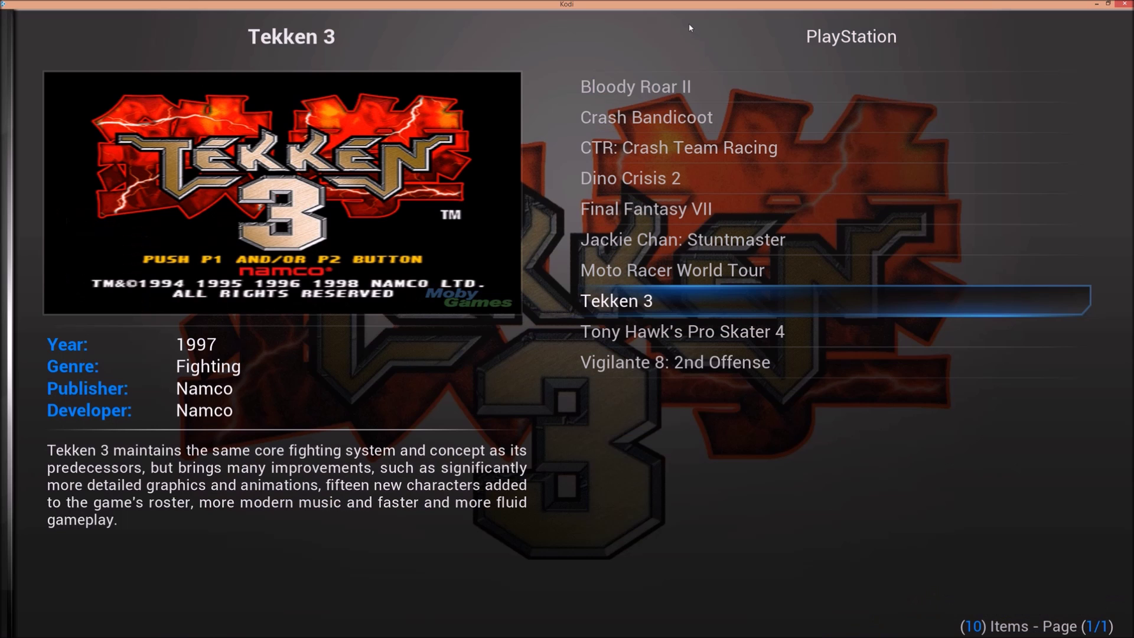
key("Up")
key("Up")
key("Up")
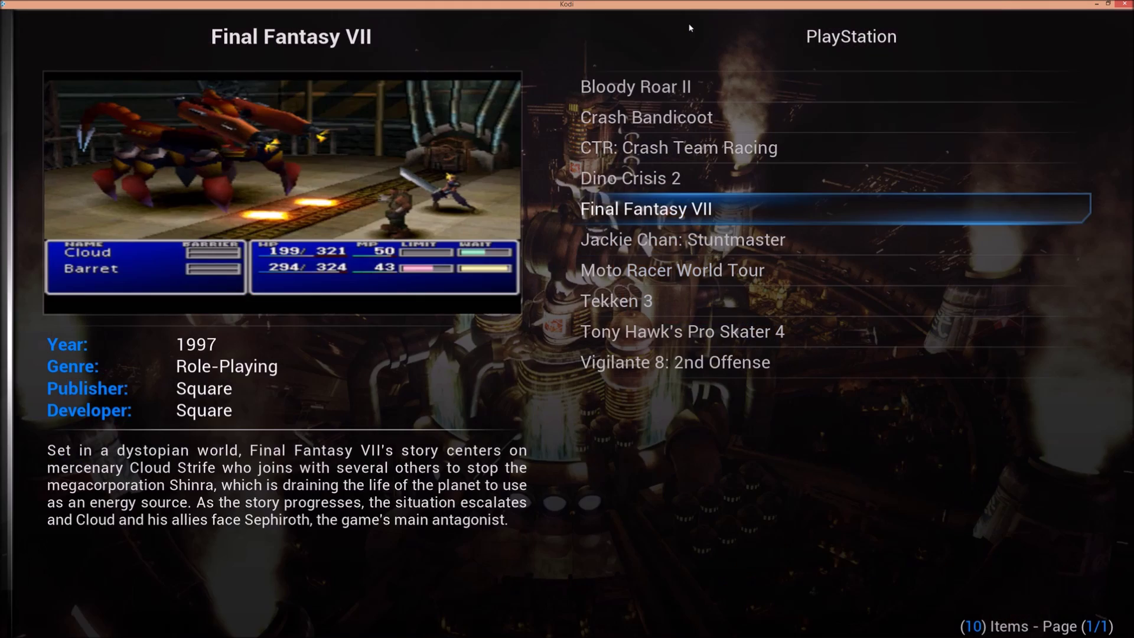
key("Up")
key("Up")
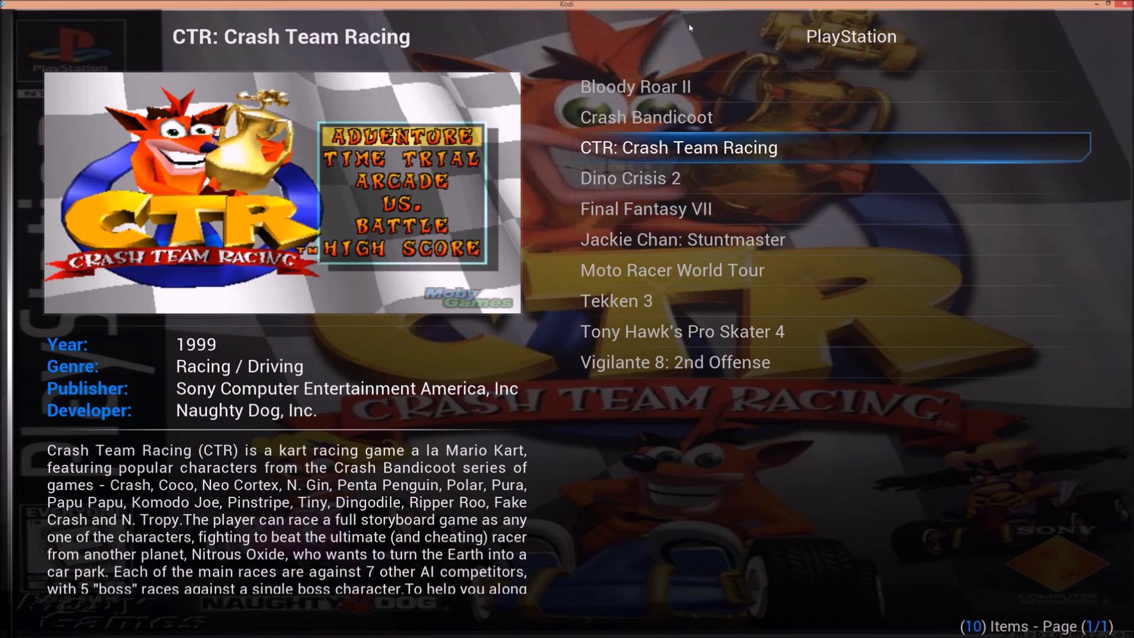
key("Up")
key("Up")
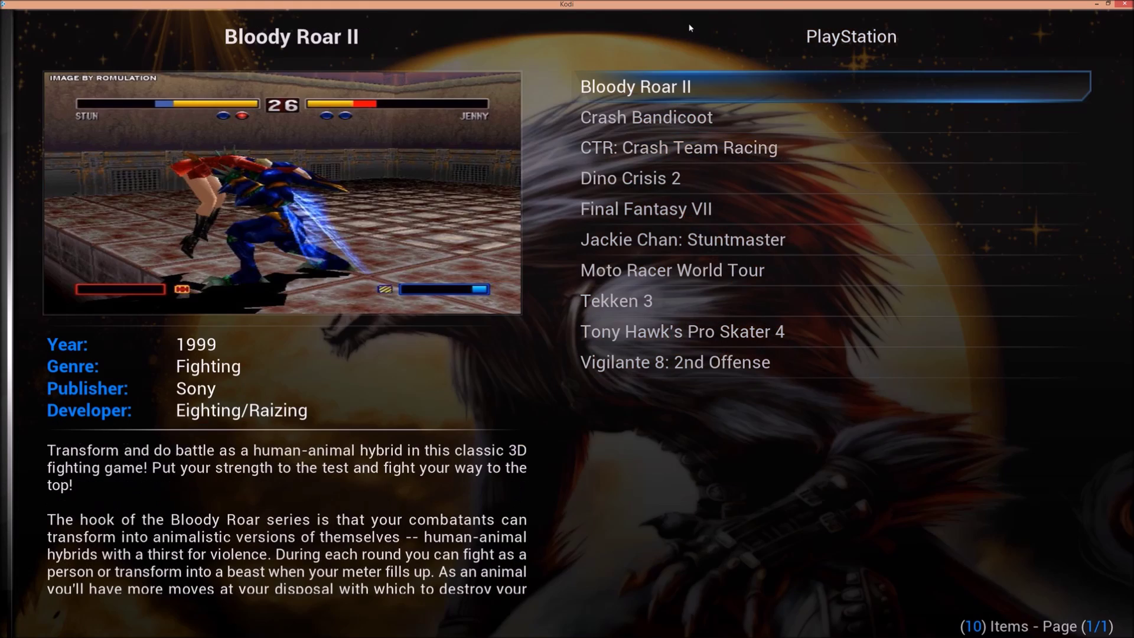
Step: Select Crash Bandicoot in the PlayStation game list and launch it
key("Down")
key("Down")
key("Down")
key("Down")
key("Up")
key("Up")
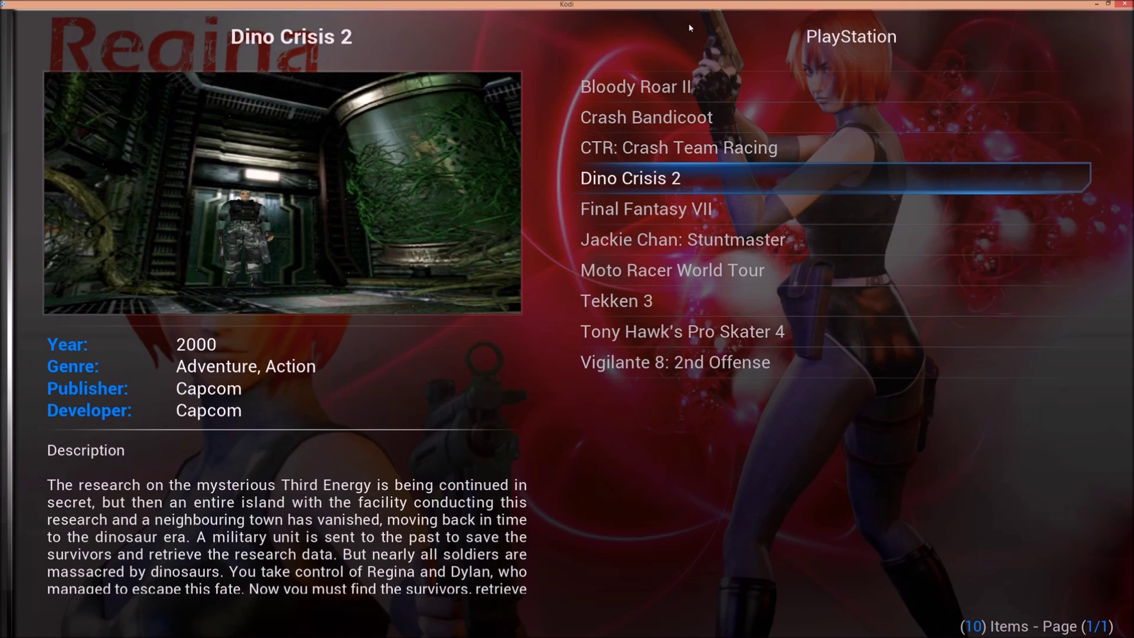
key("Up")
key("Return")
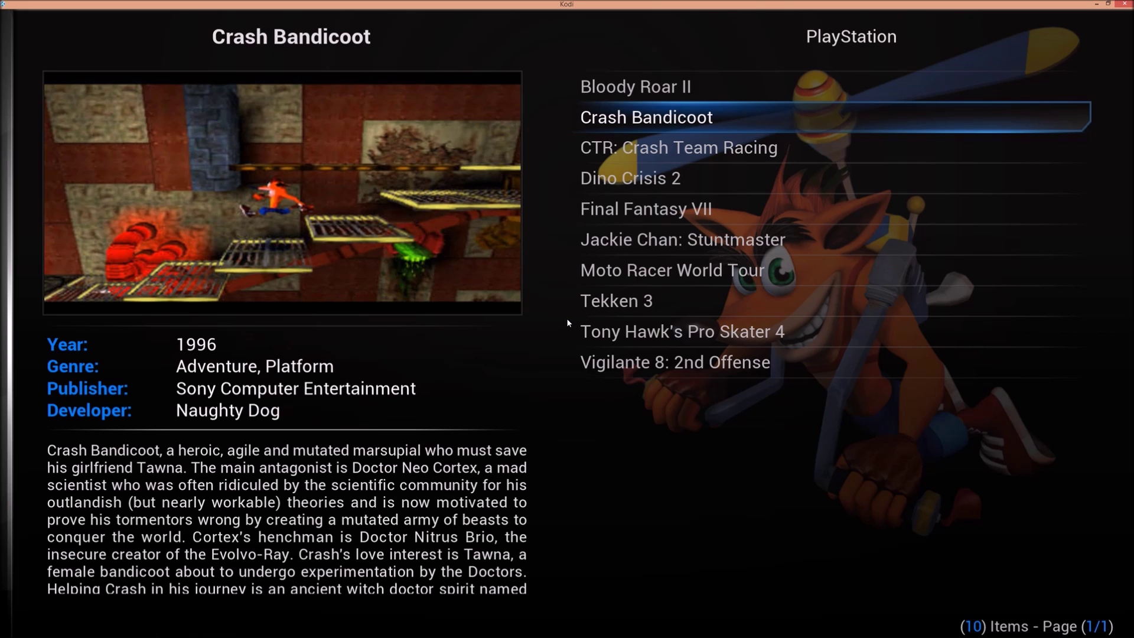
Step: Switch from Kodi to the Windows desktop
key("Down")
key("Down")
key("alt+Tab")
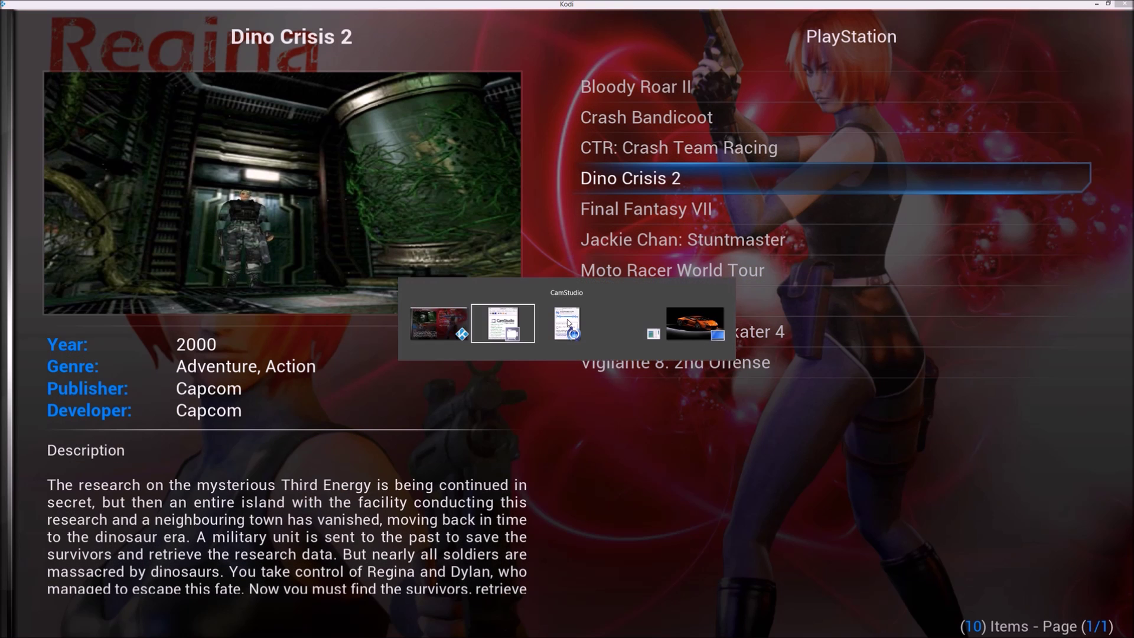
key("alt+Tab")
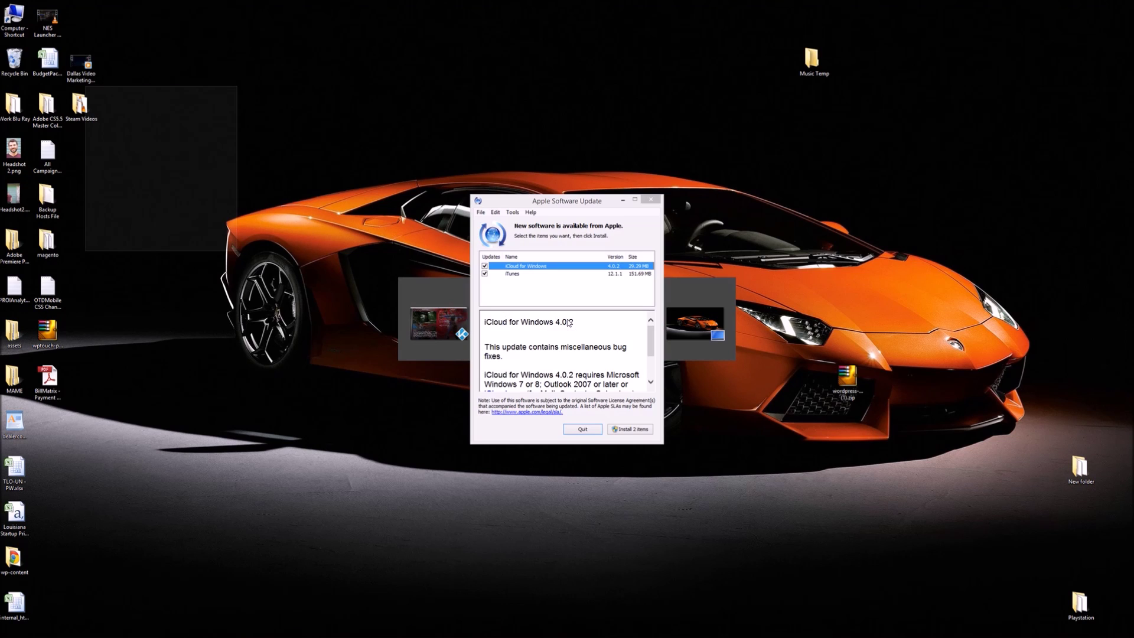
key("alt+Tab")
key("alt+Tab")
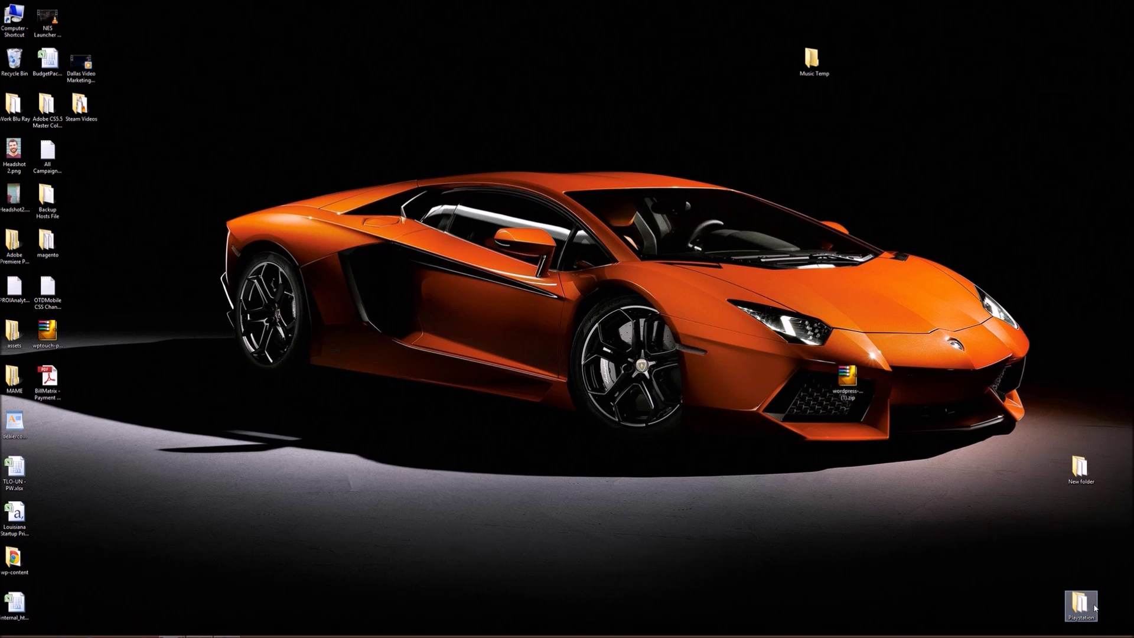
Step: Open the Playstation Artwork folder inside the desktop's Playstation folder and select the boxback folder
double_click(1080, 603)
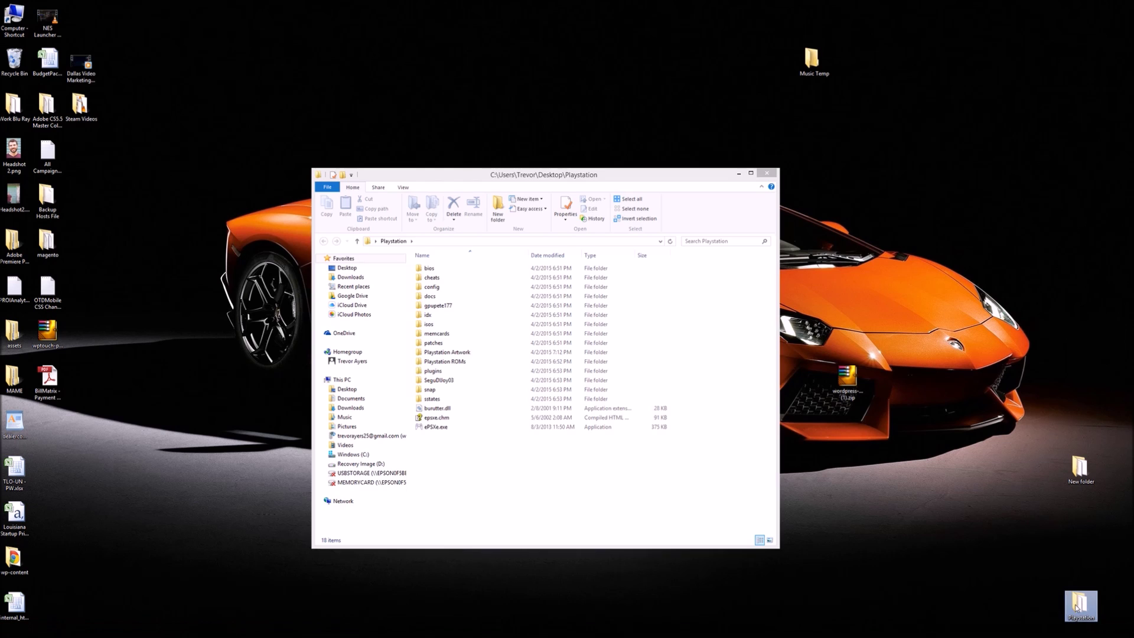
double_click(466, 353)
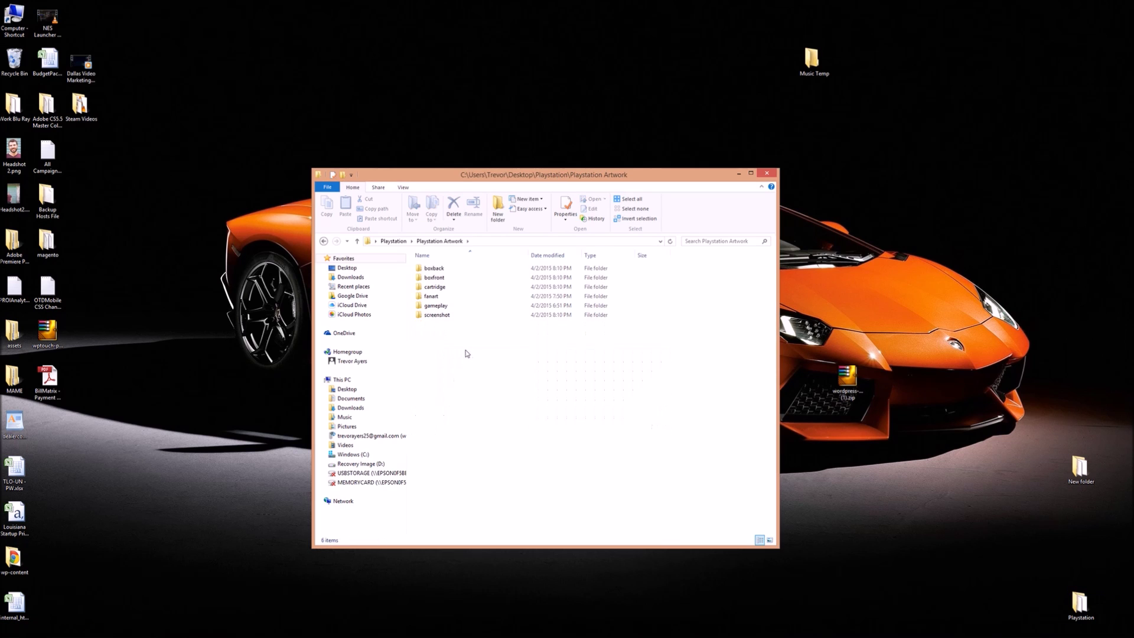
left_click(433, 270)
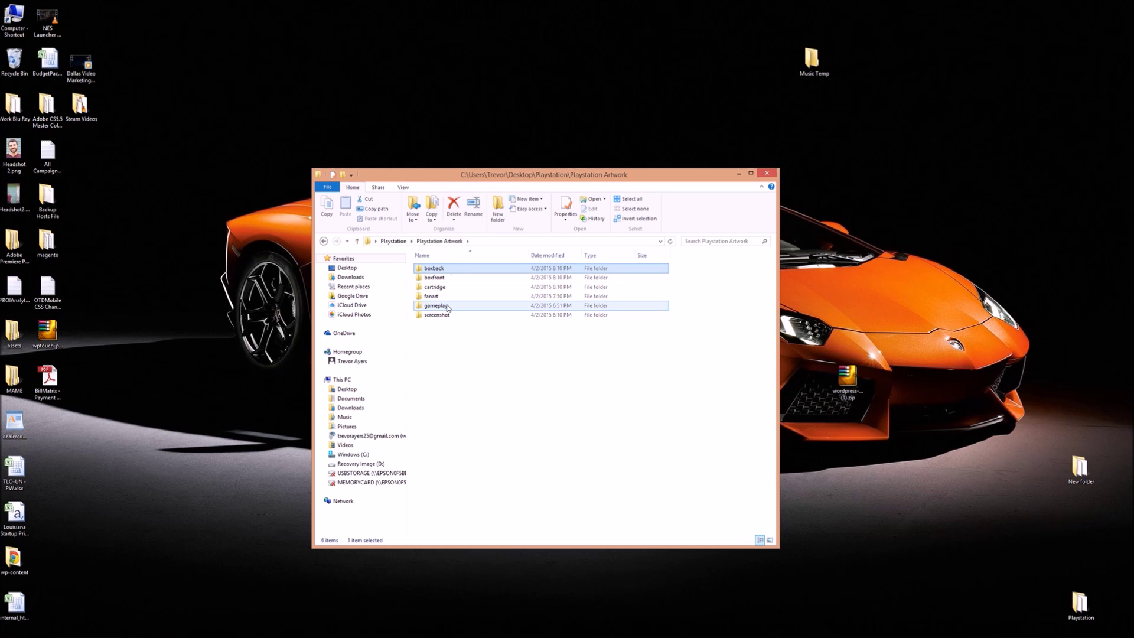
Step: Open the gameplay folder inside Playstation Artwork and look over its MP4 video files
double_click(447, 307)
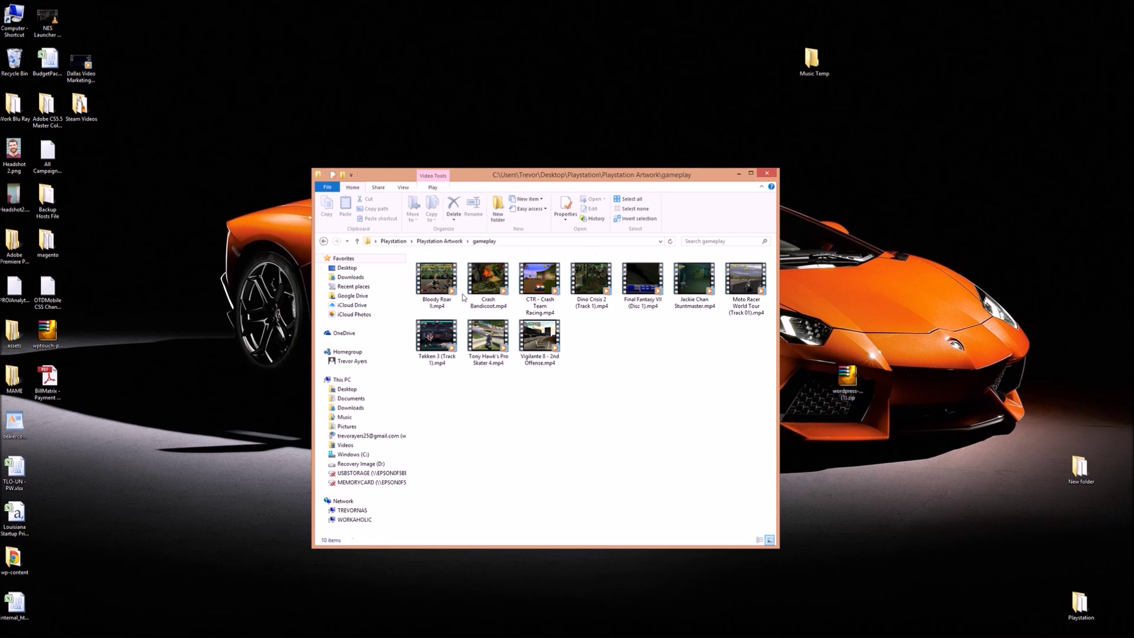
left_click_drag(674, 380, 414, 252)
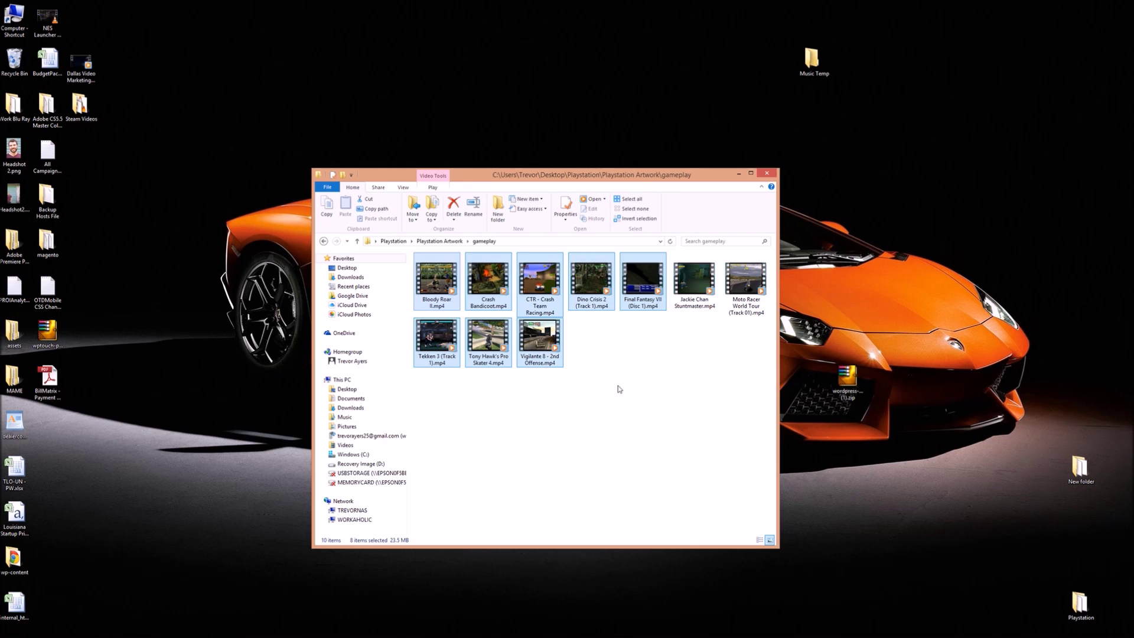
left_click(619, 389)
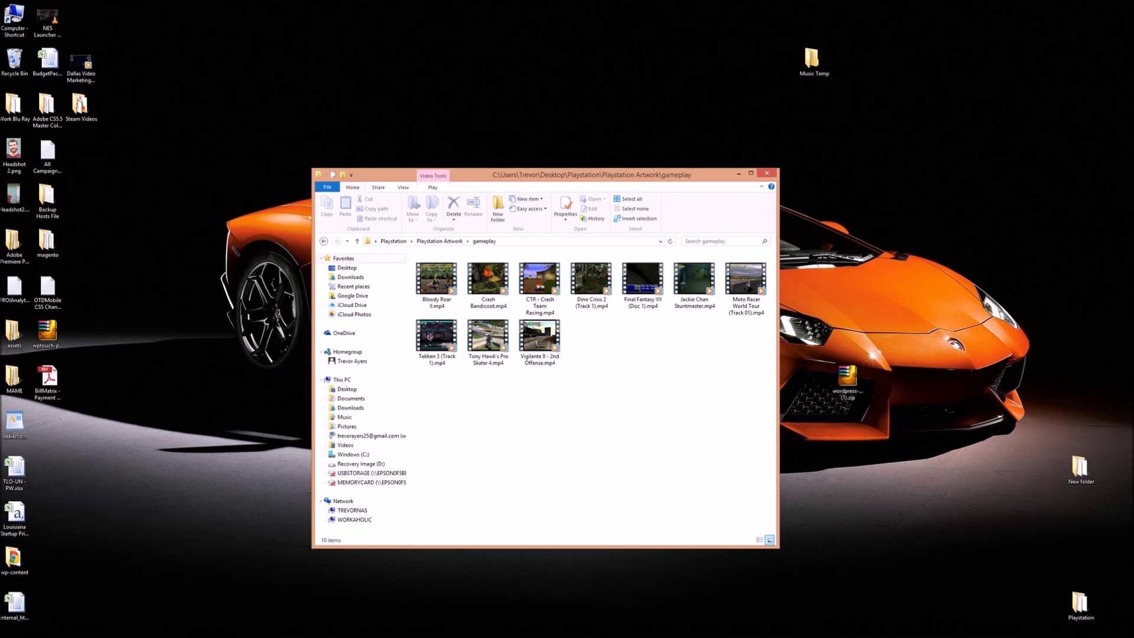
Step: Open a Chrome browser window
mouse_move(219, 635)
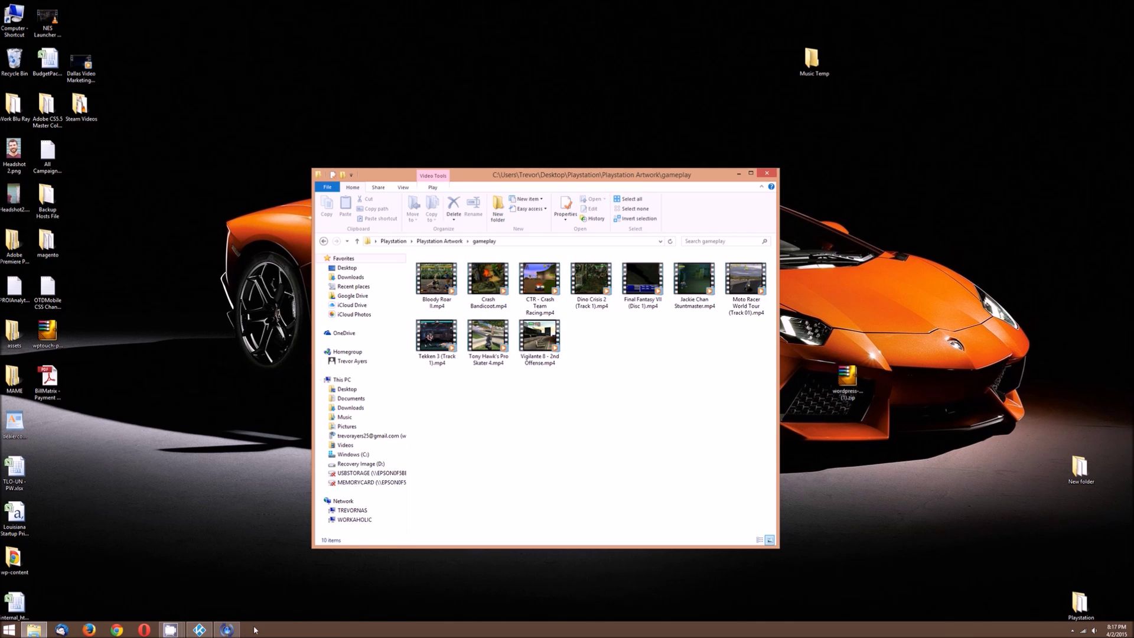
left_click(117, 630)
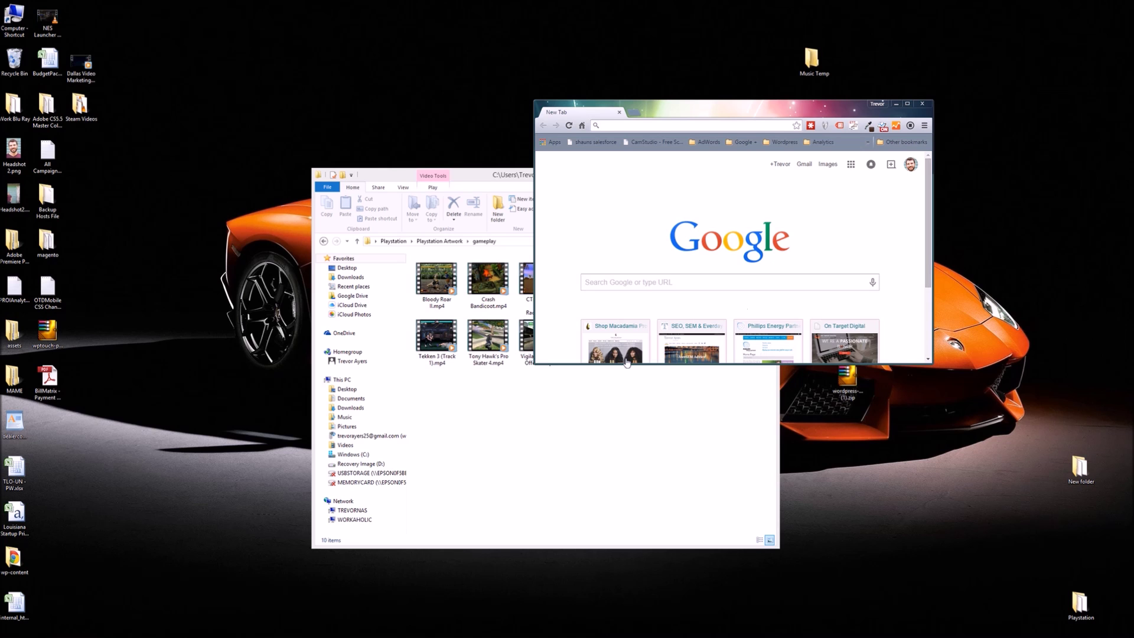
Step: Return to the gameplay folder in File Explorer and inspect the file name of Crash Bandicoot.mp4
left_click(555, 434)
left_click(452, 304)
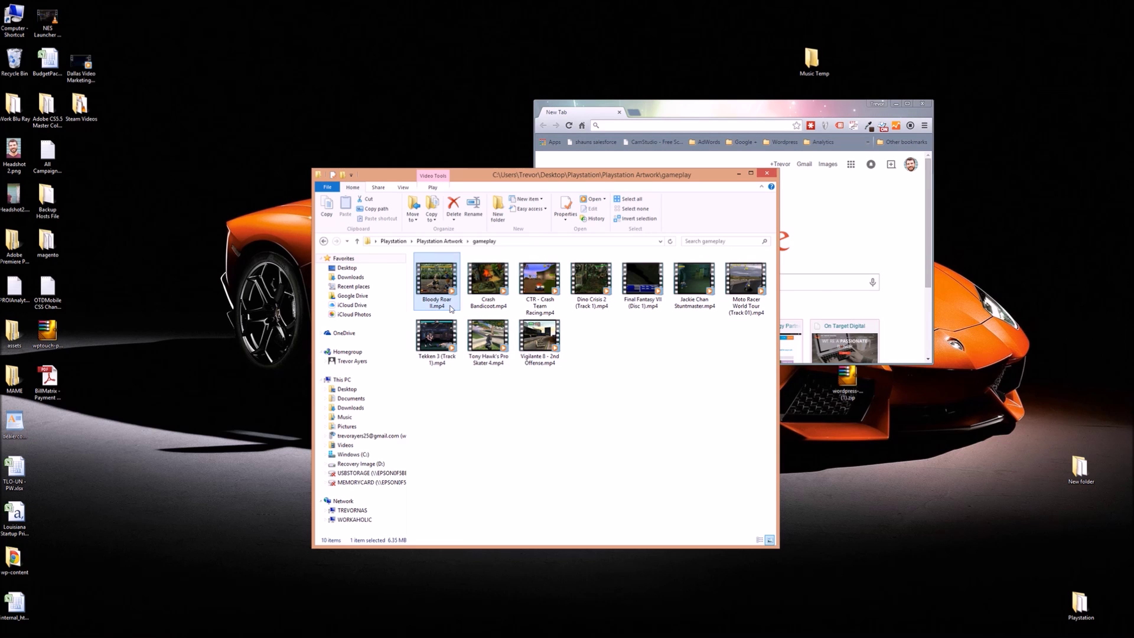
left_click(492, 291)
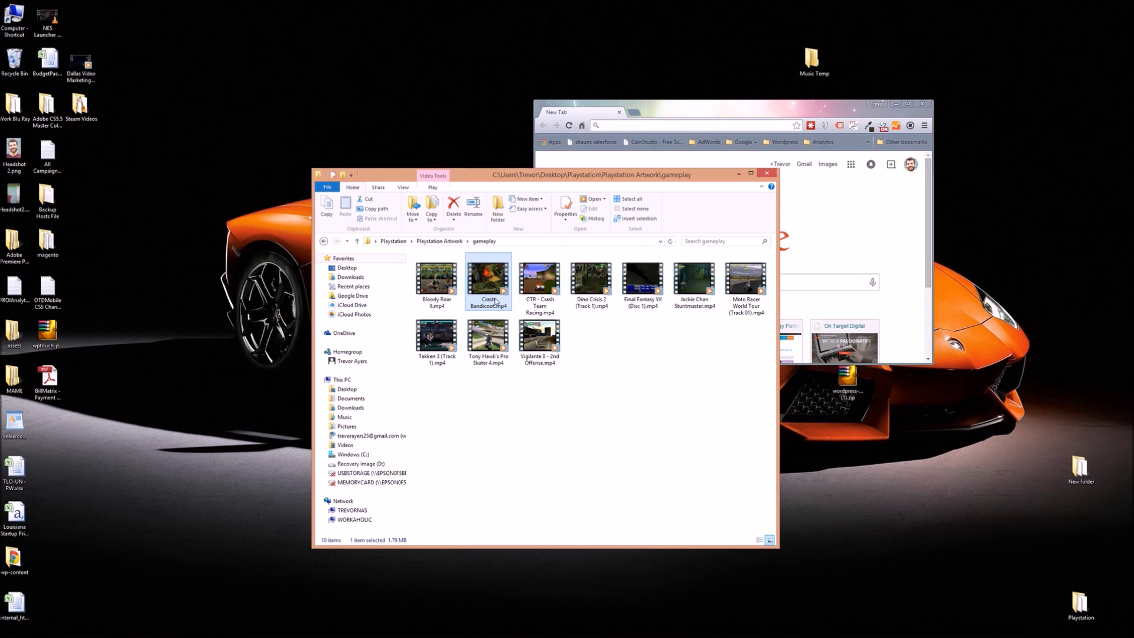
left_click(495, 300)
left_click(495, 299)
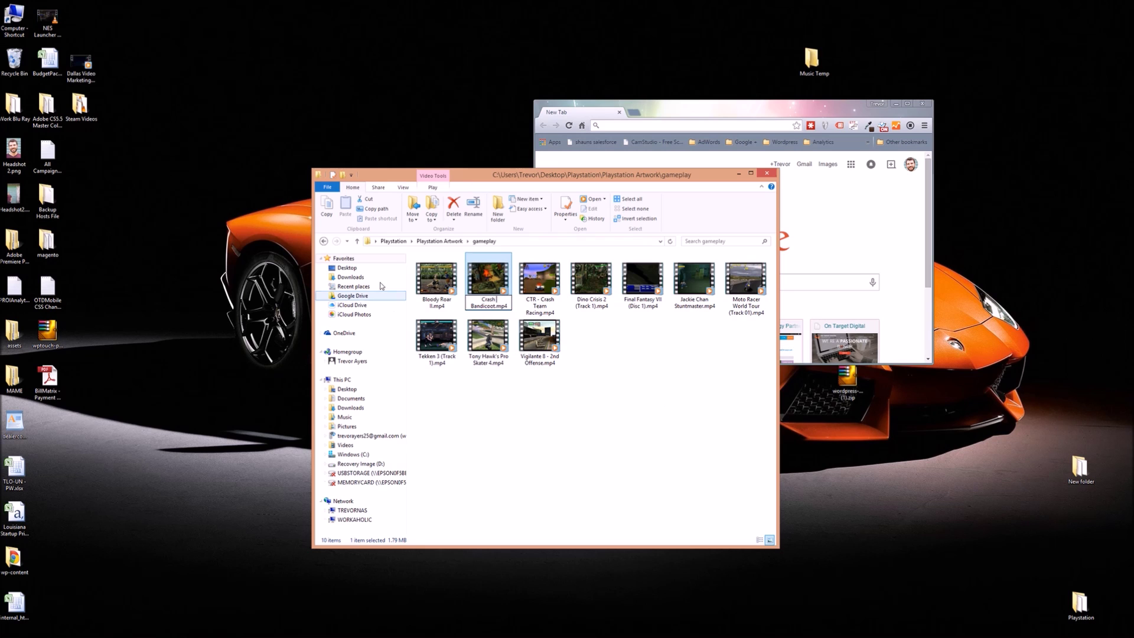
Step: Open the Crash Bandicoot folder inside Playstation ROMs and inspect the file name of Crash Bandicoot.bin
left_click(358, 242)
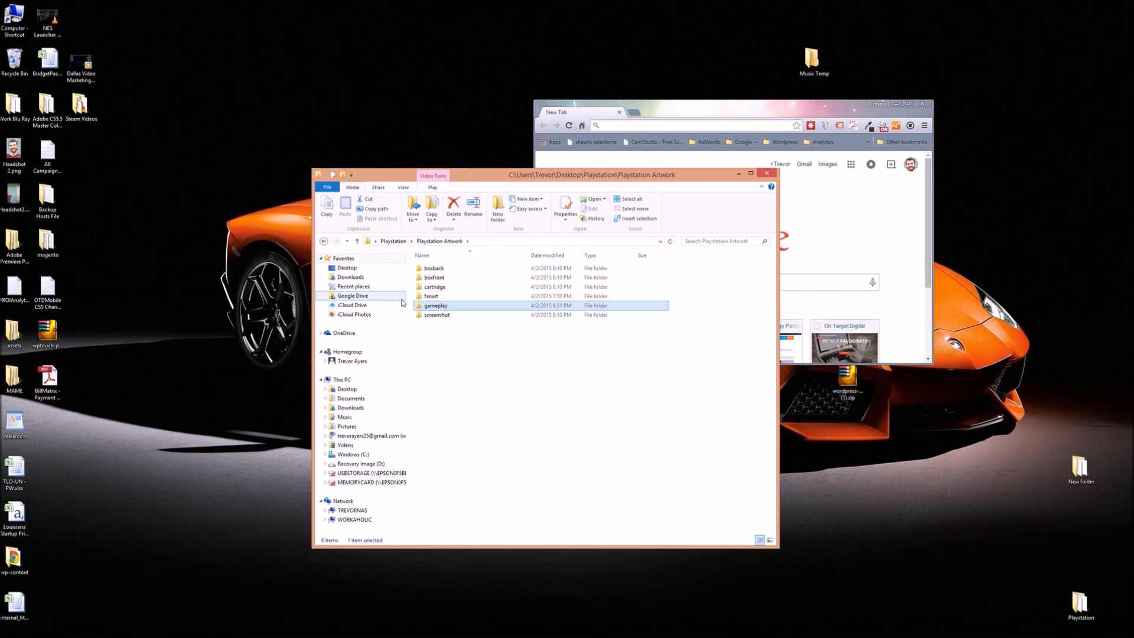
left_click(357, 242)
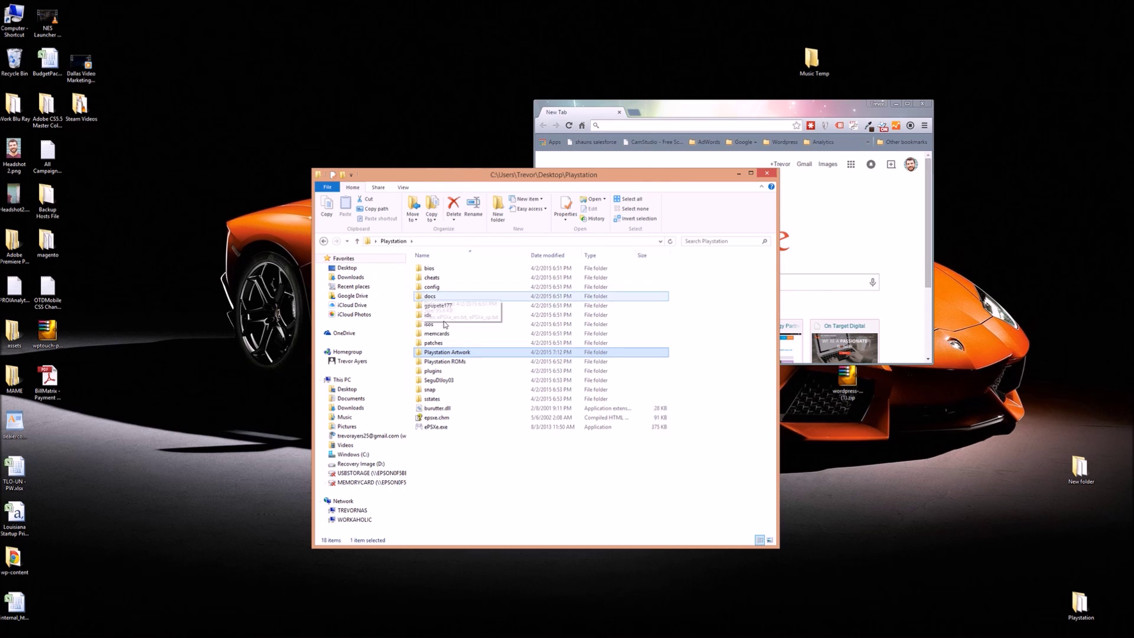
double_click(450, 362)
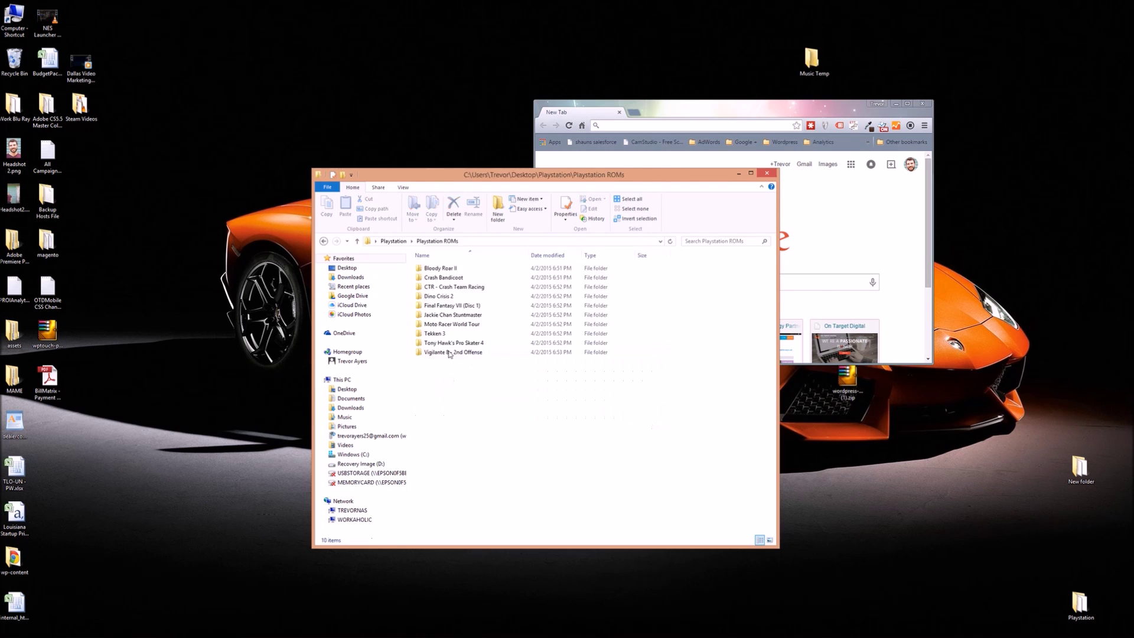
left_click(437, 282)
double_click(437, 278)
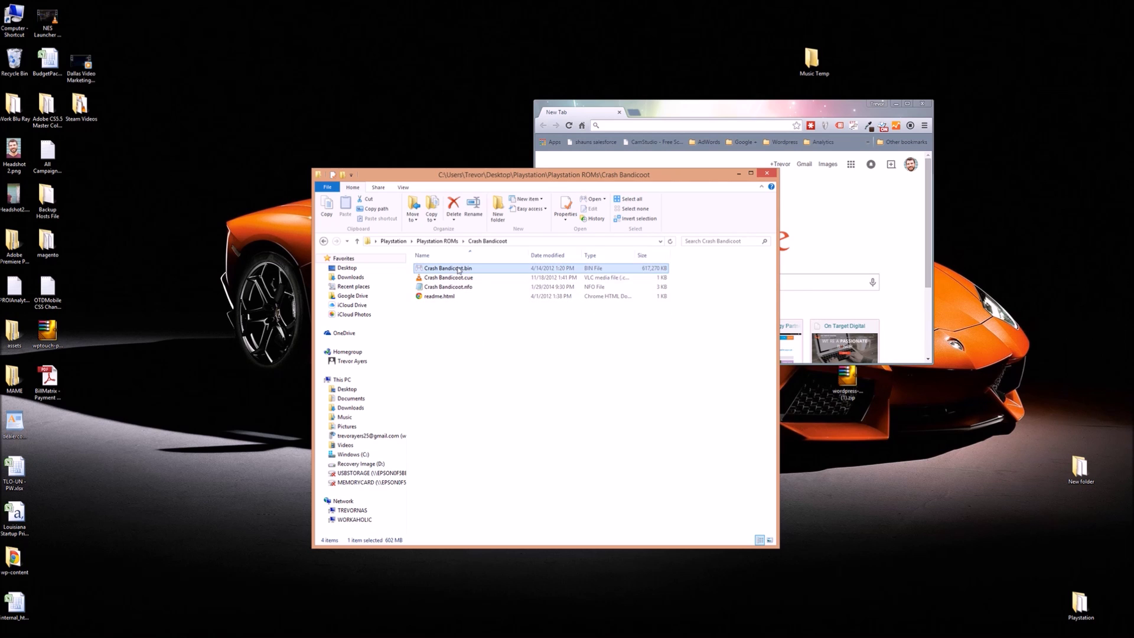
left_click(459, 269)
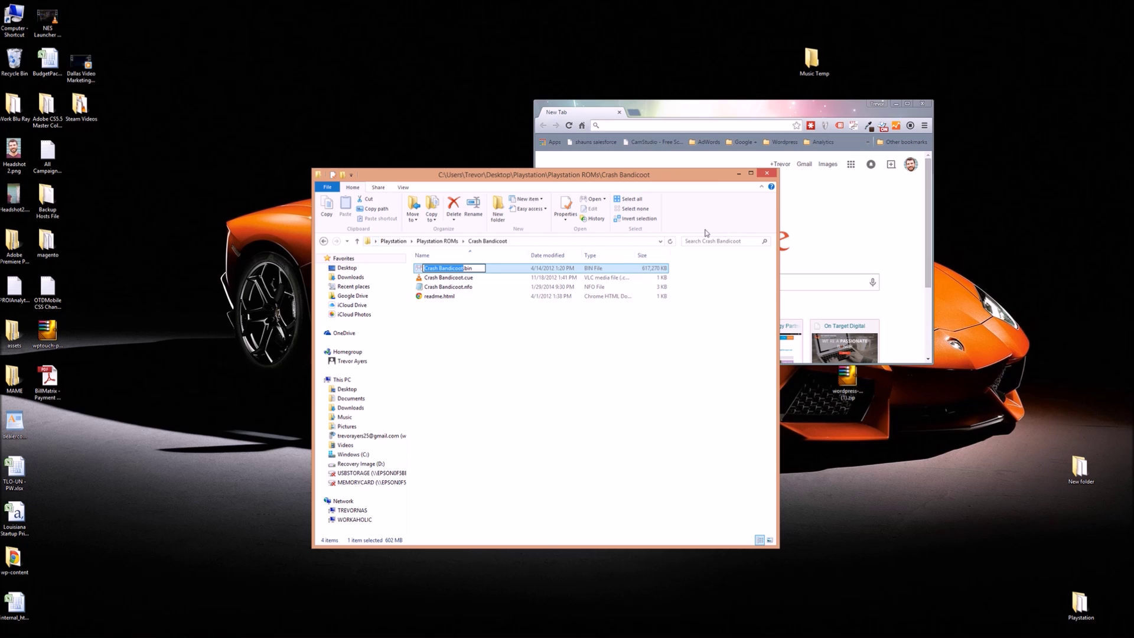
Step: Switch to Chrome, search for emumovies and open the EmuMovies site in a maximized window
left_click(821, 210)
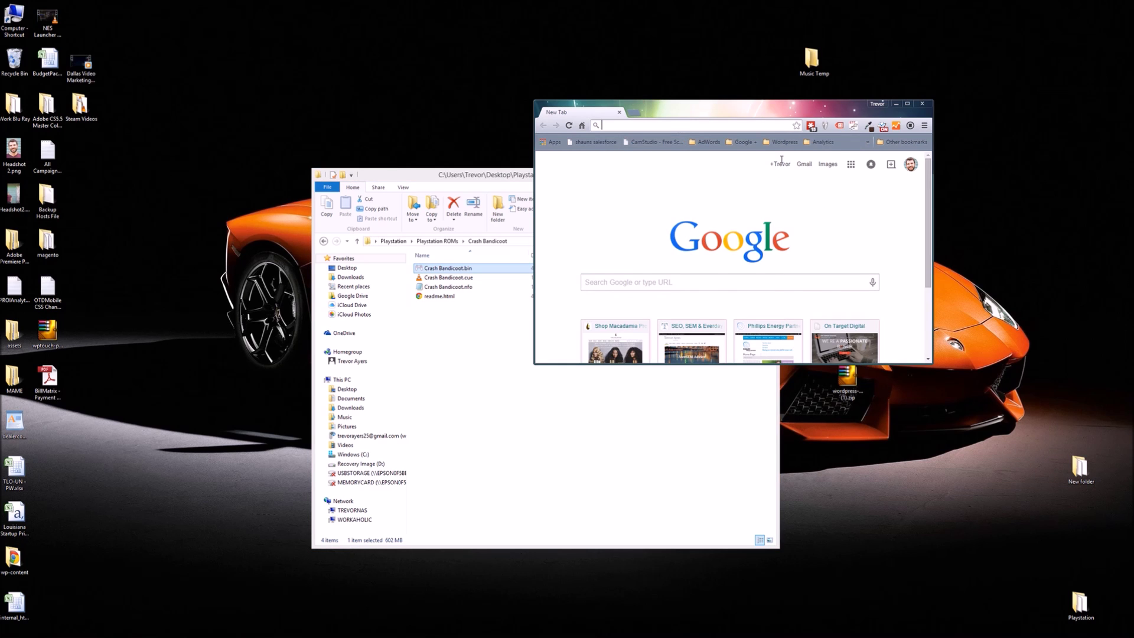
type("emu")
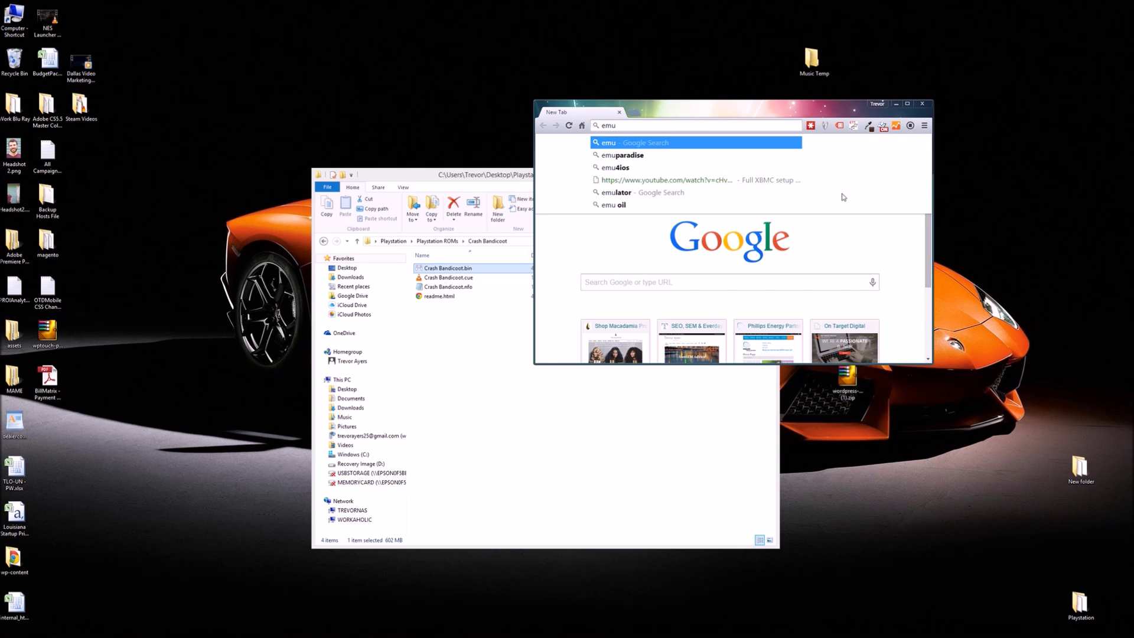
type("movies")
key("Return")
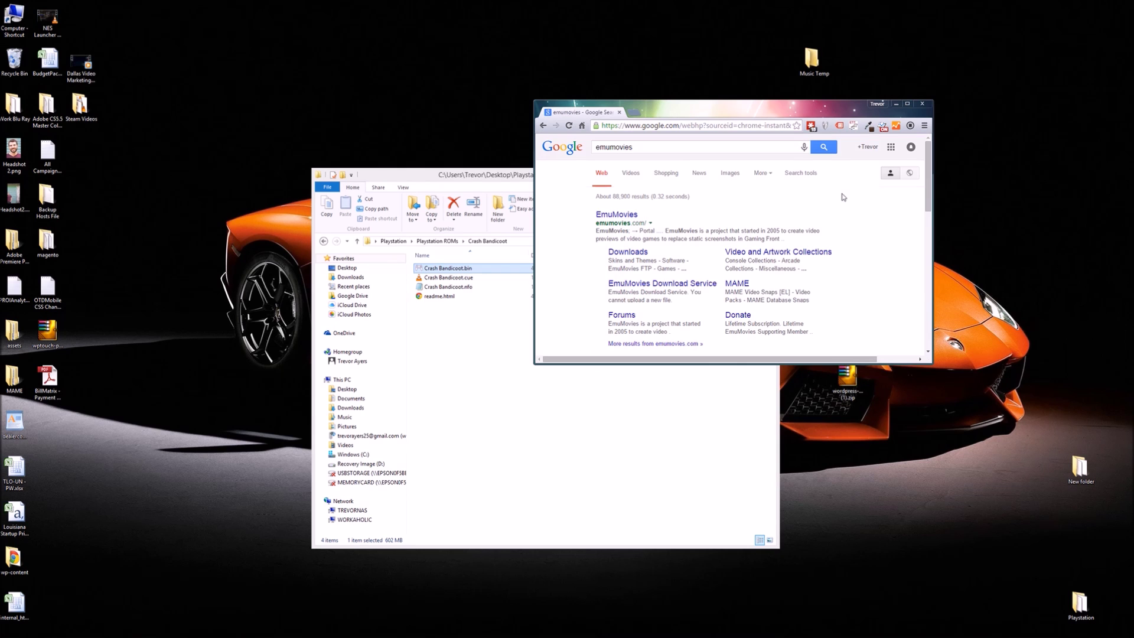
left_click(611, 214)
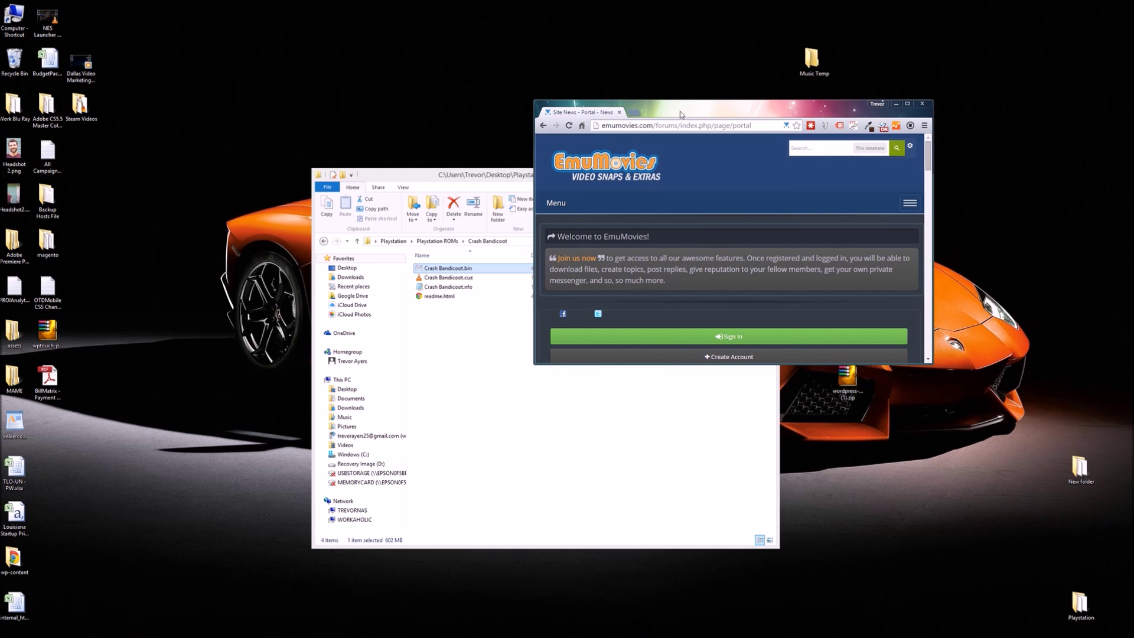
left_click_drag(680, 114, 349, 114)
double_click(349, 114)
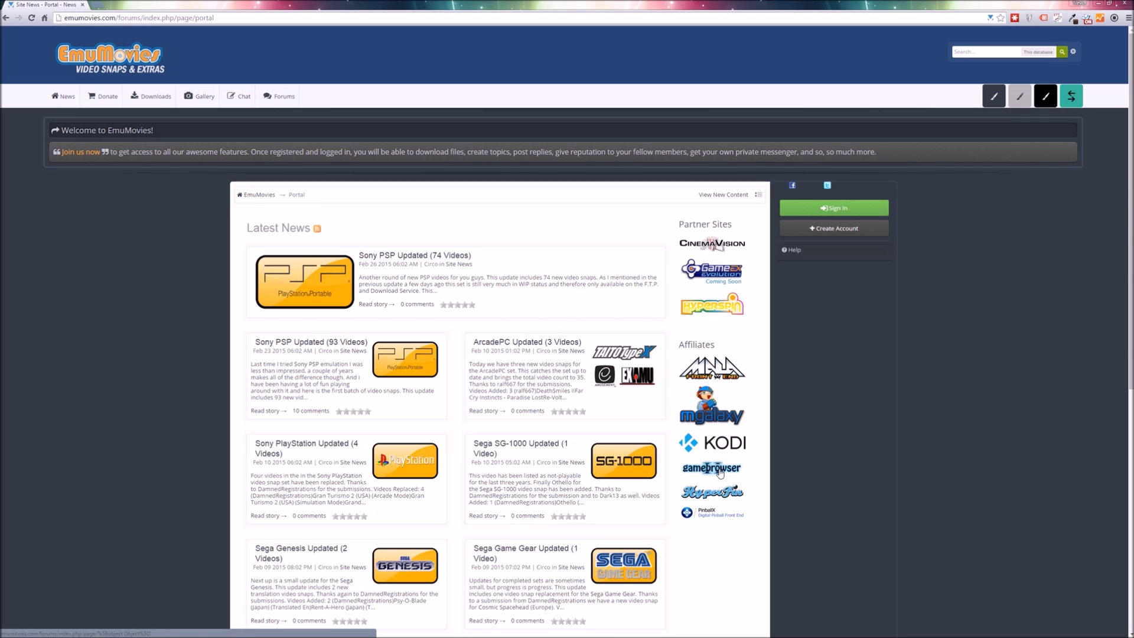
Step: Switch back to File Explorer, open the Playstation Artwork folder and select the screenshot folder
key("alt+Tab")
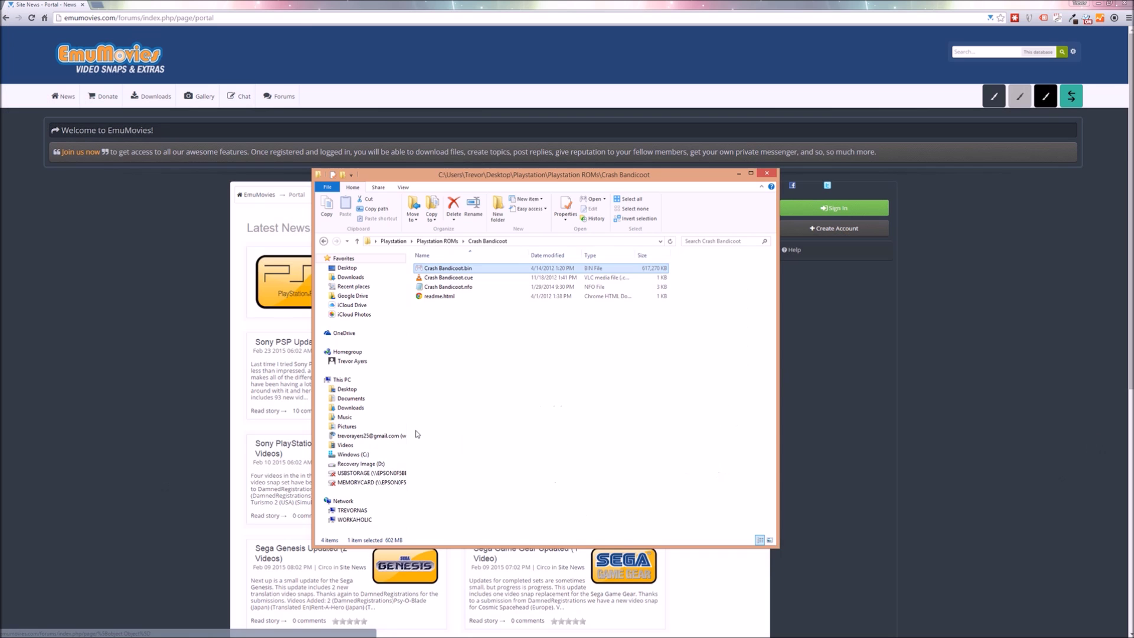
left_click(356, 242)
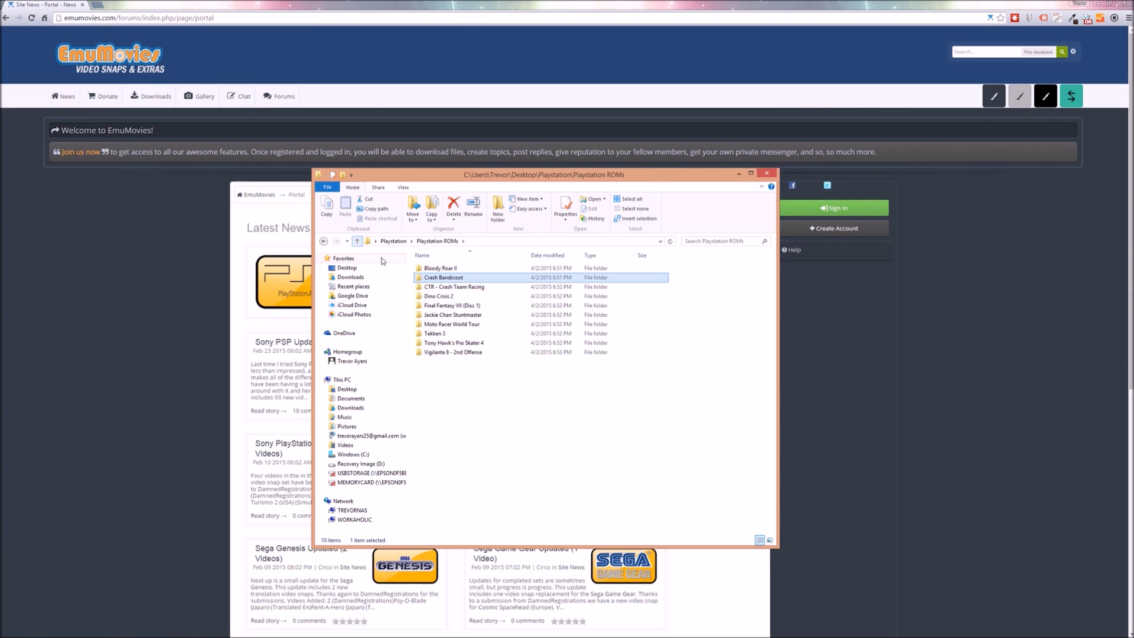
left_click(356, 241)
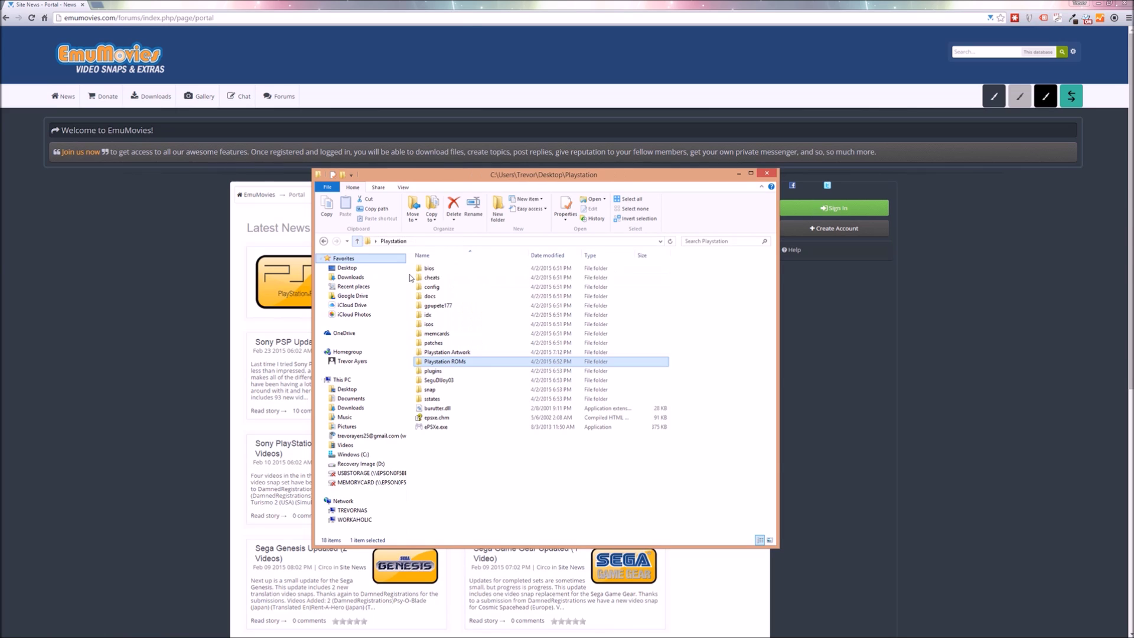
left_click(457, 353)
double_click(456, 353)
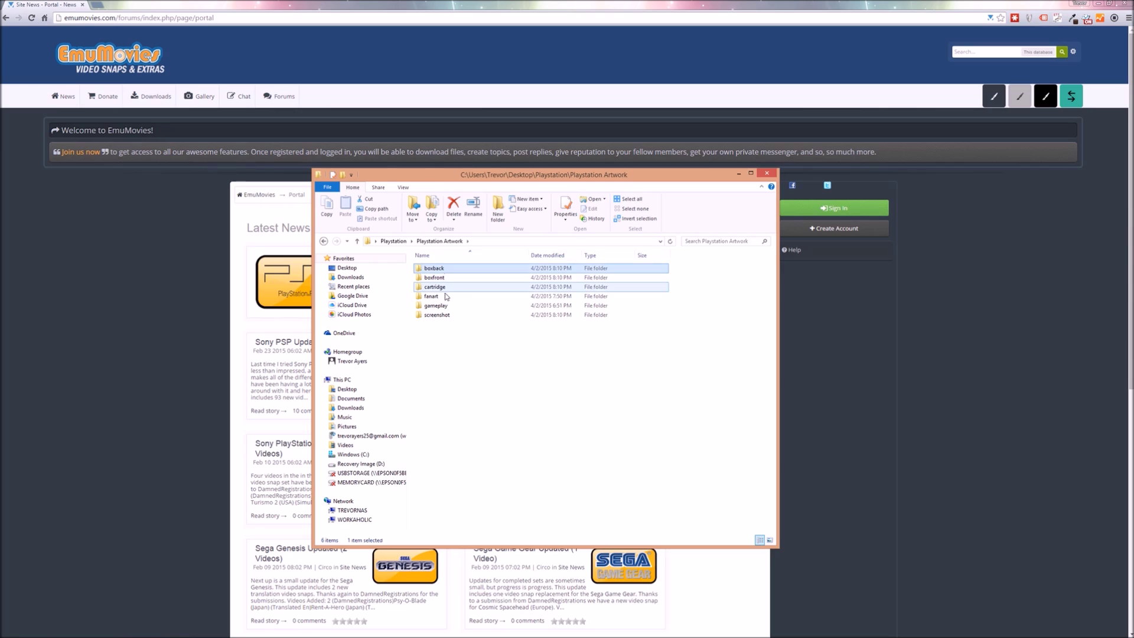
left_click(444, 317)
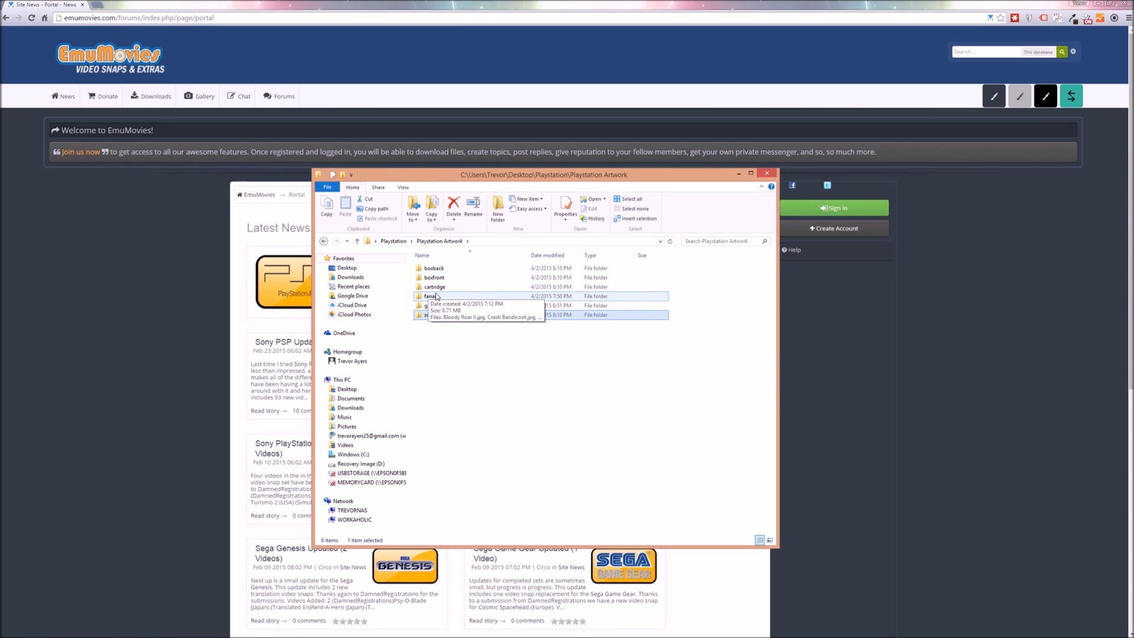
Step: Switch to Kodi and open the Edit Rom Collection configuration for the PlayStation collection
key("alt+Tab")
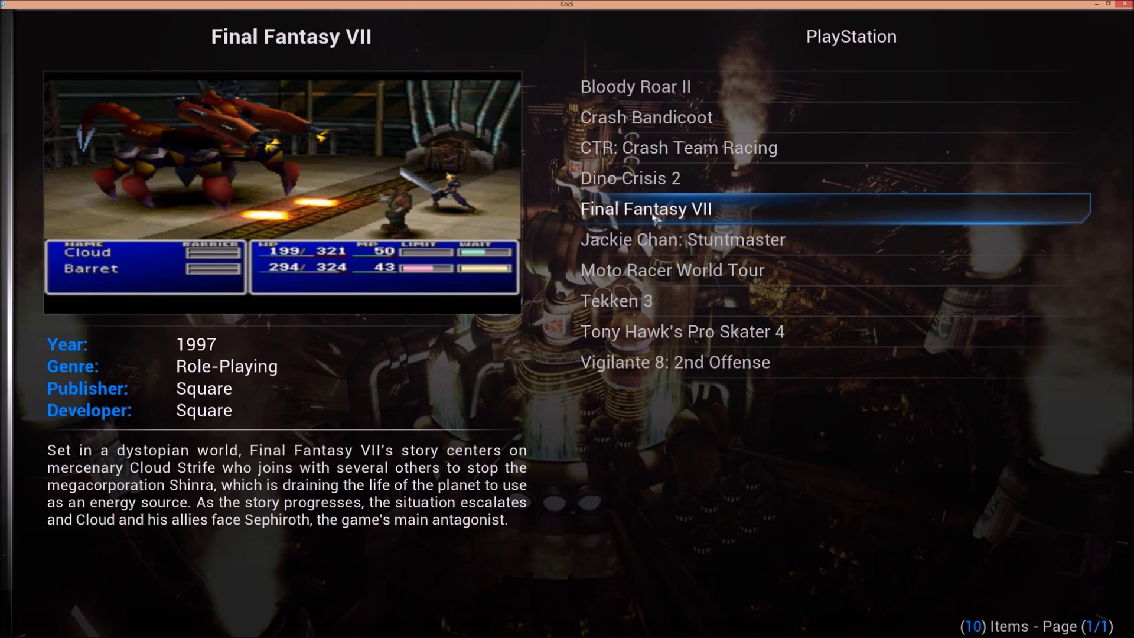
key("Up")
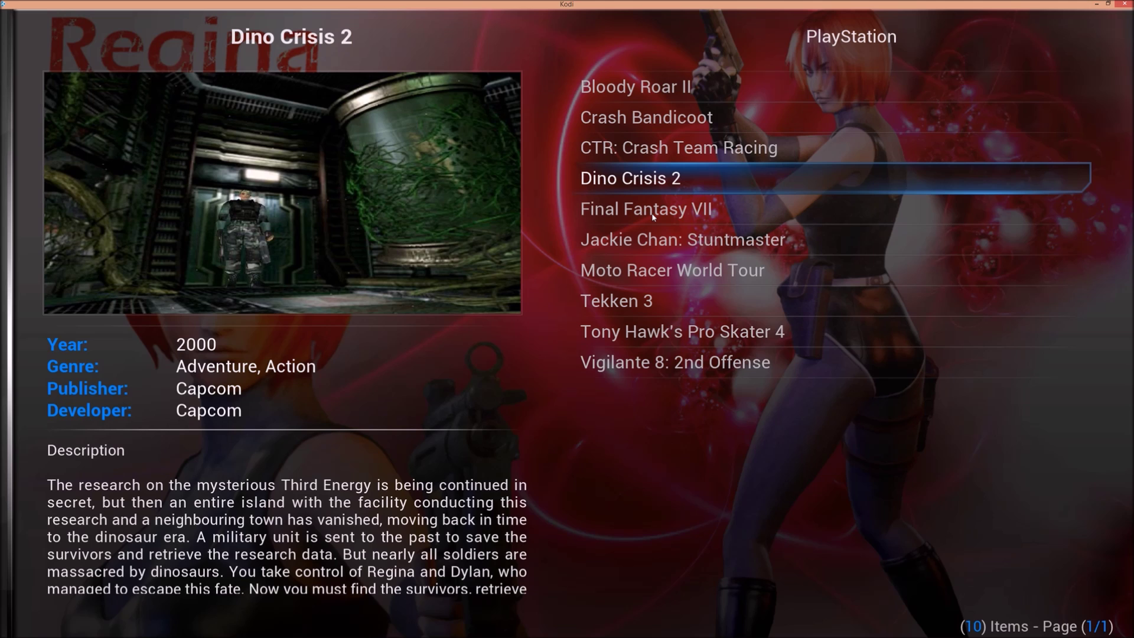
key("c")
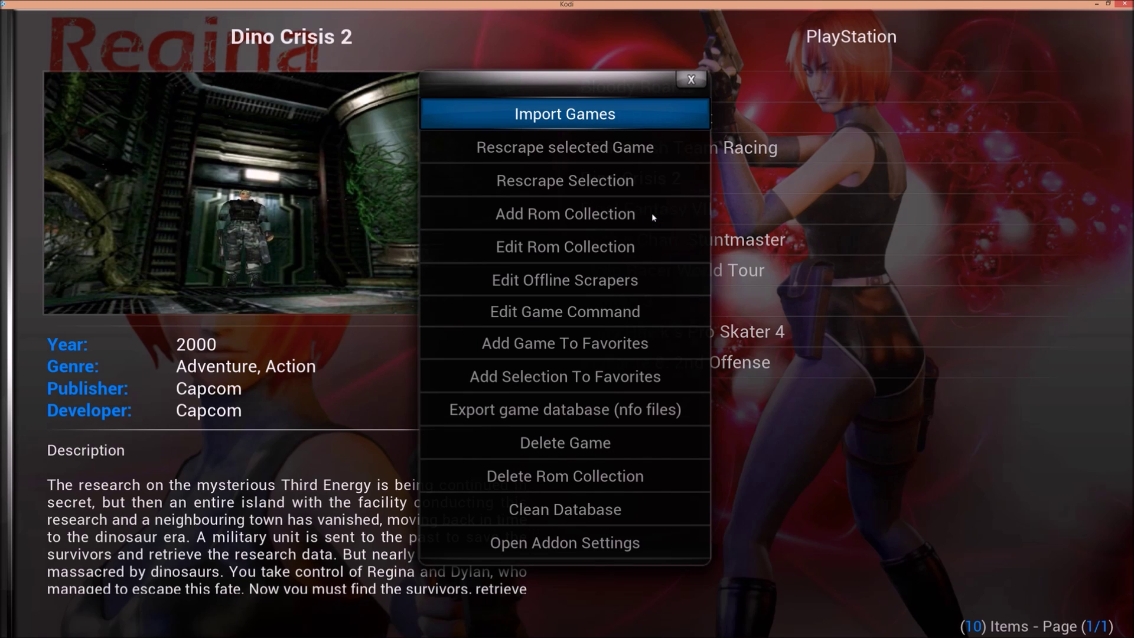
key("Down")
key("Down")
key("Down")
key("Down")
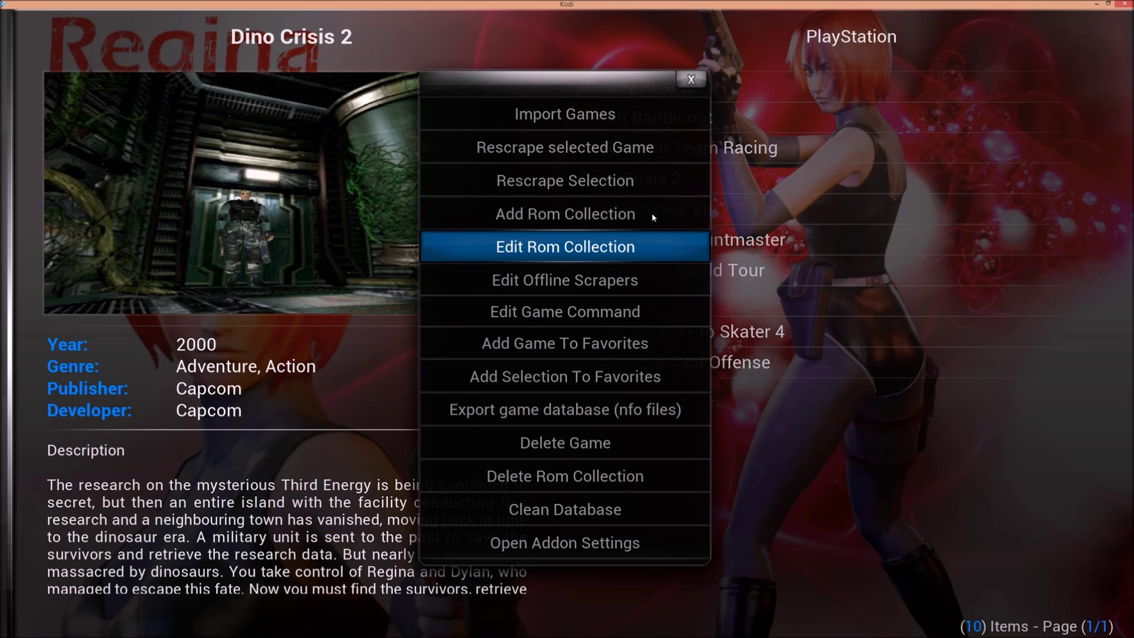
key("Return")
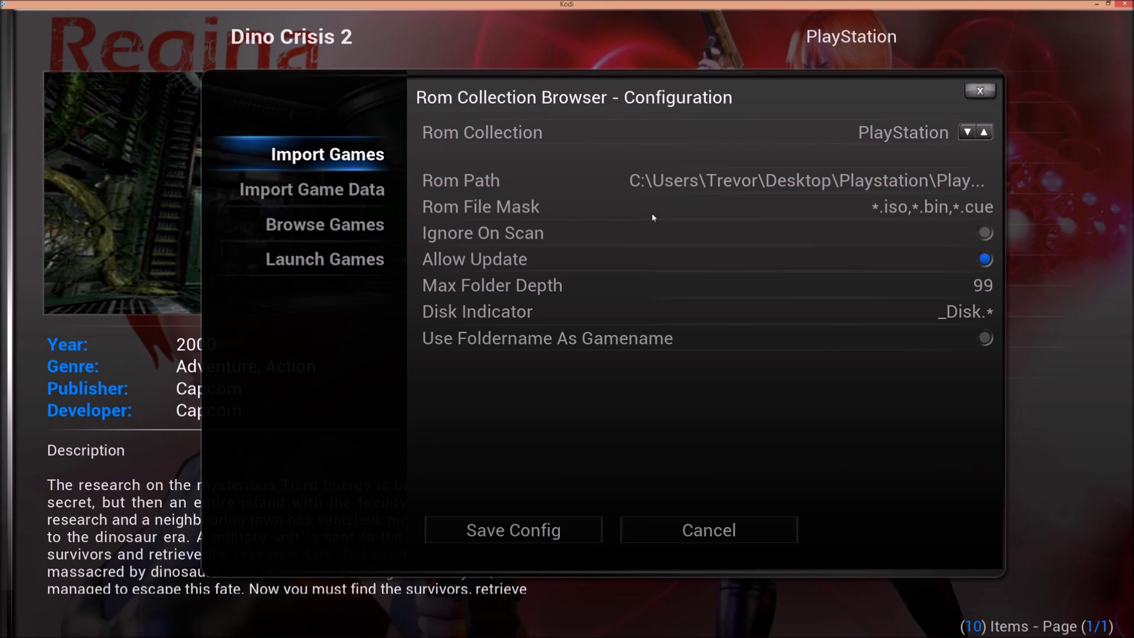
Step: Examine the media types configured for the PlayStation collection in the Import Game Data settings
key("Down")
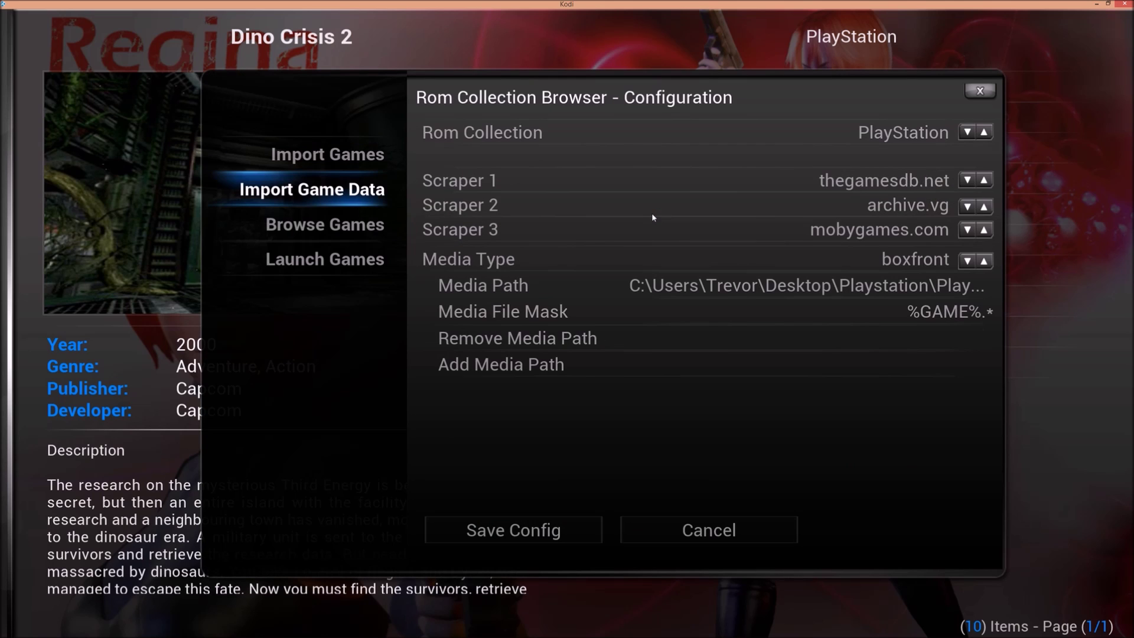
key("Right")
key("Down")
key("Down")
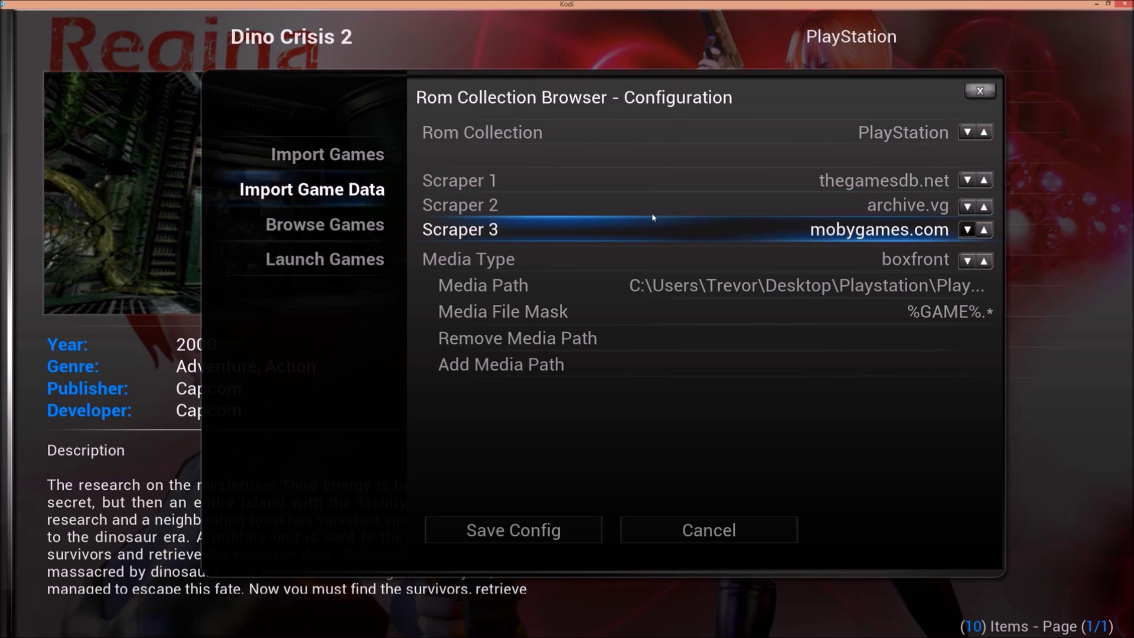
key("Down")
key("Right")
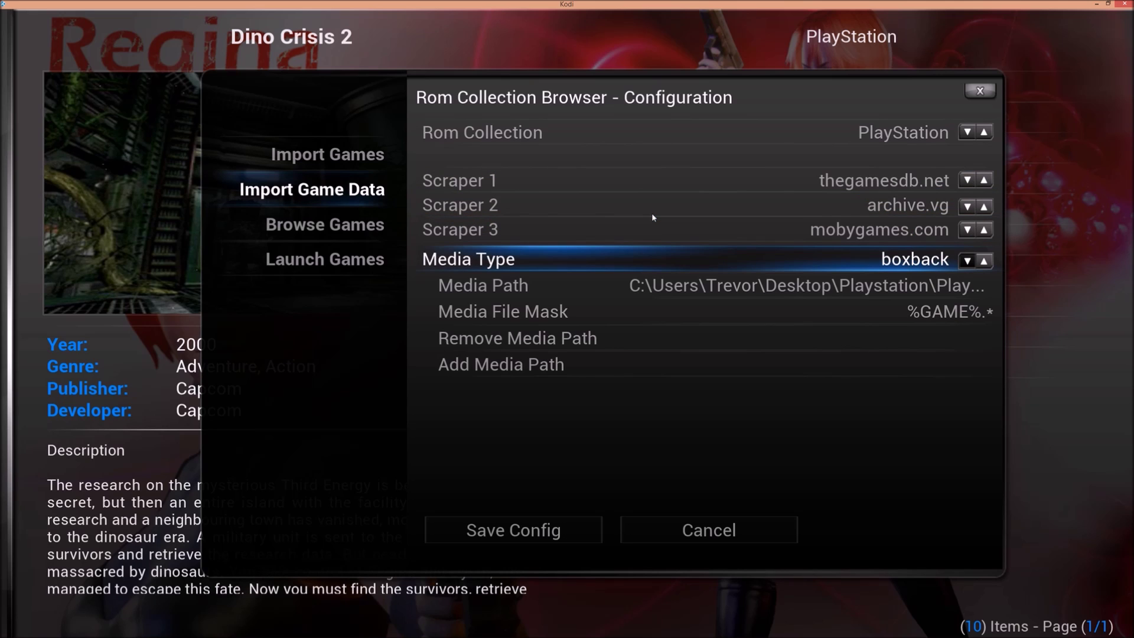
key("Right")
key("Right")
key("Right")
key("Right")
key("Right")
key("Right")
key("Right")
key("Right")
key("Right")
key("Right")
key("Right")
Step: Add a new media path of type gameplay (video) to the PlayStation collection
key("Down")
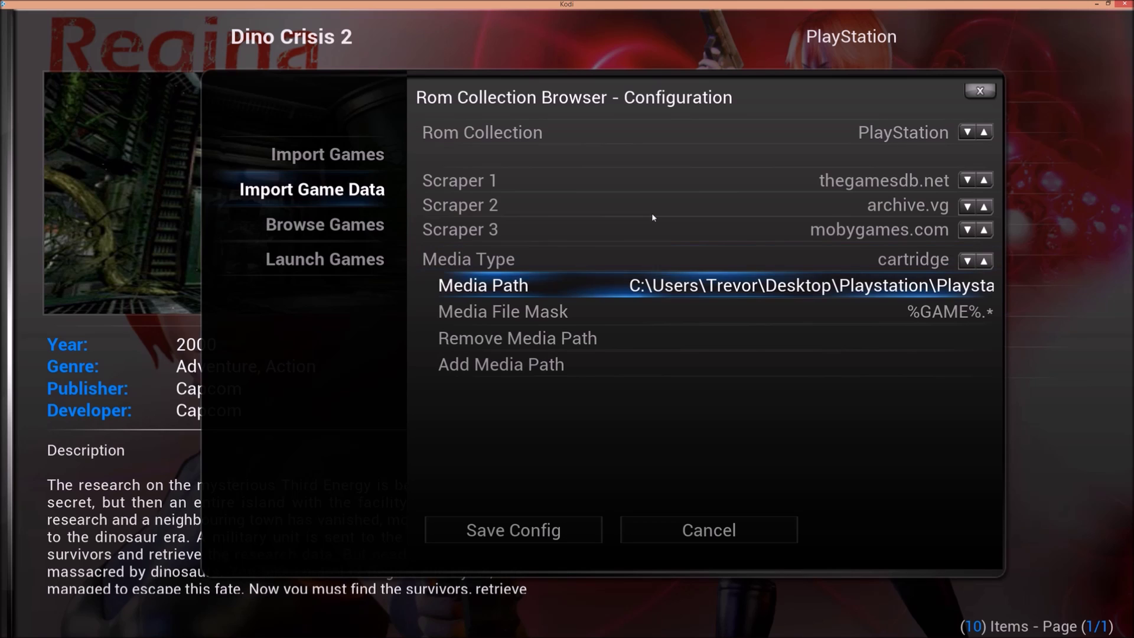
key("Down")
key("Down")
key("Down")
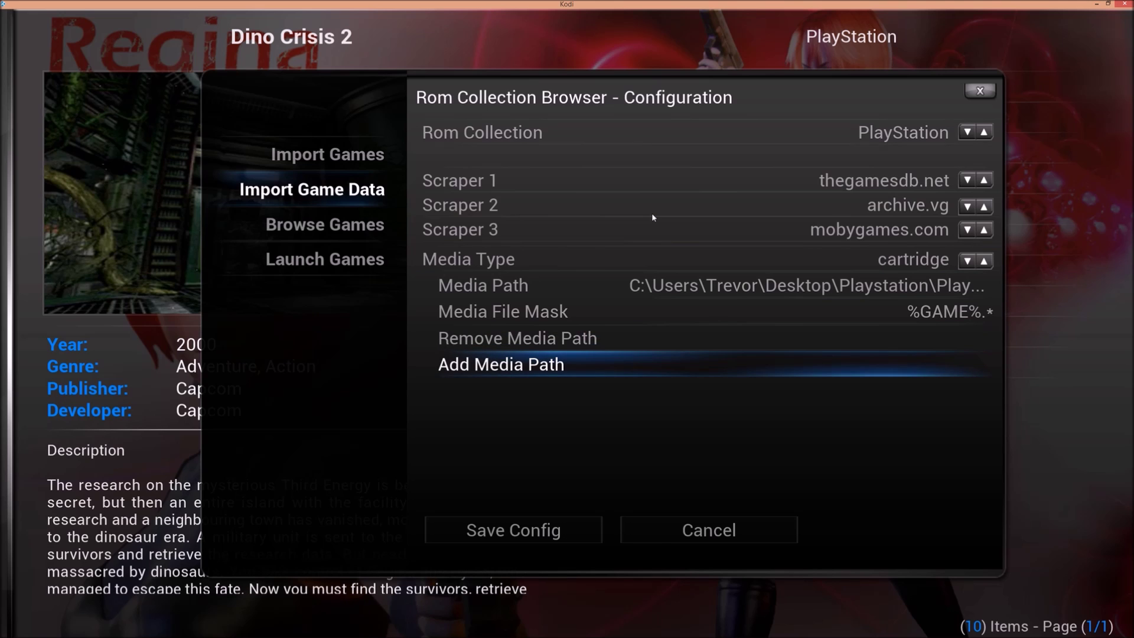
key("Return")
key("Down")
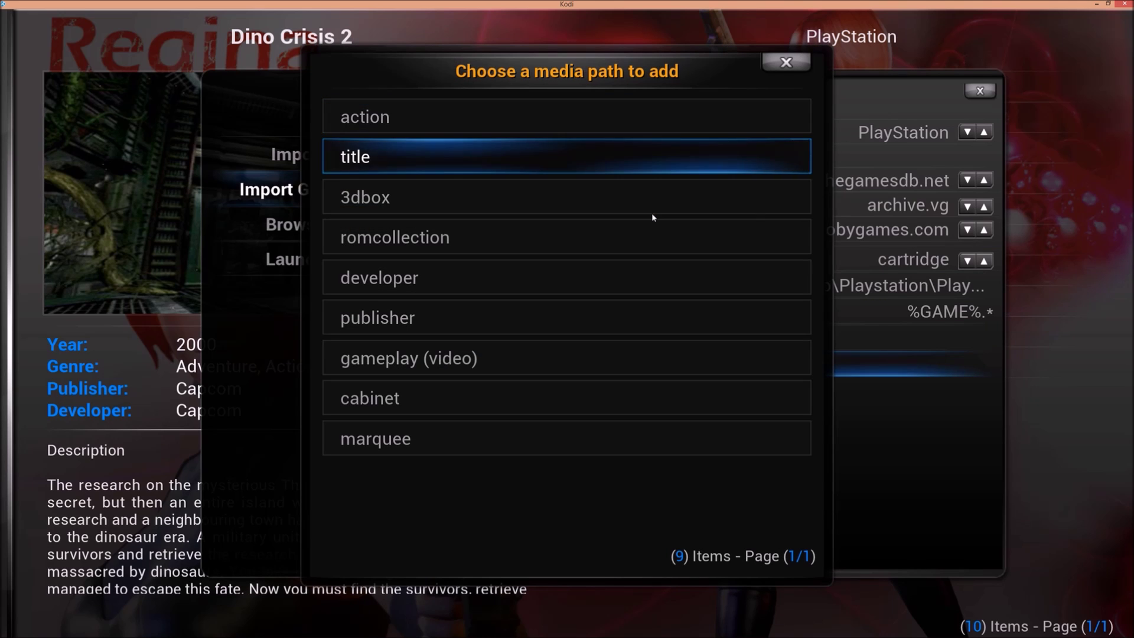
key("Down")
key("Down")
key("Down")
key("Down")
key("Down")
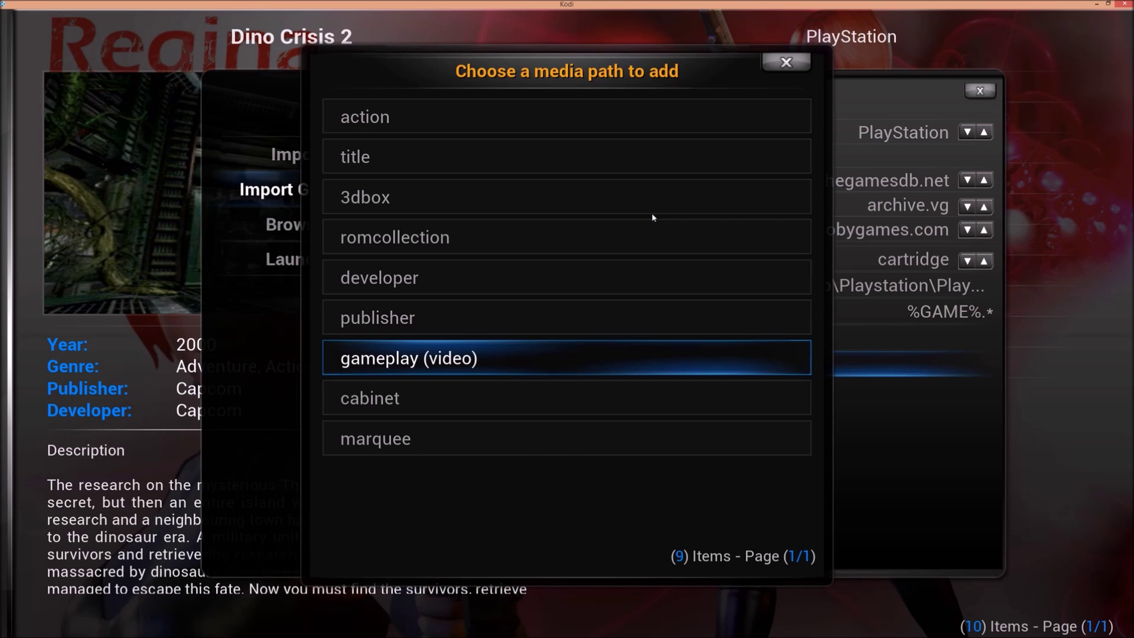
key("Return")
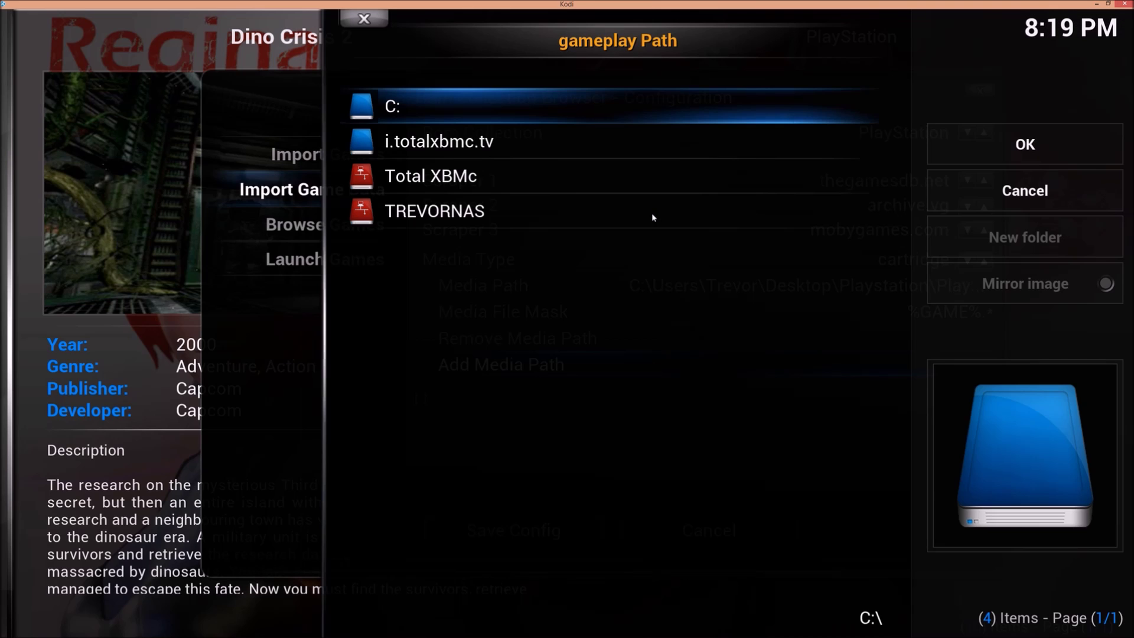
Step: Browse the C: drive for the gameplay path and open the user's profile folder inside Users
key("Return")
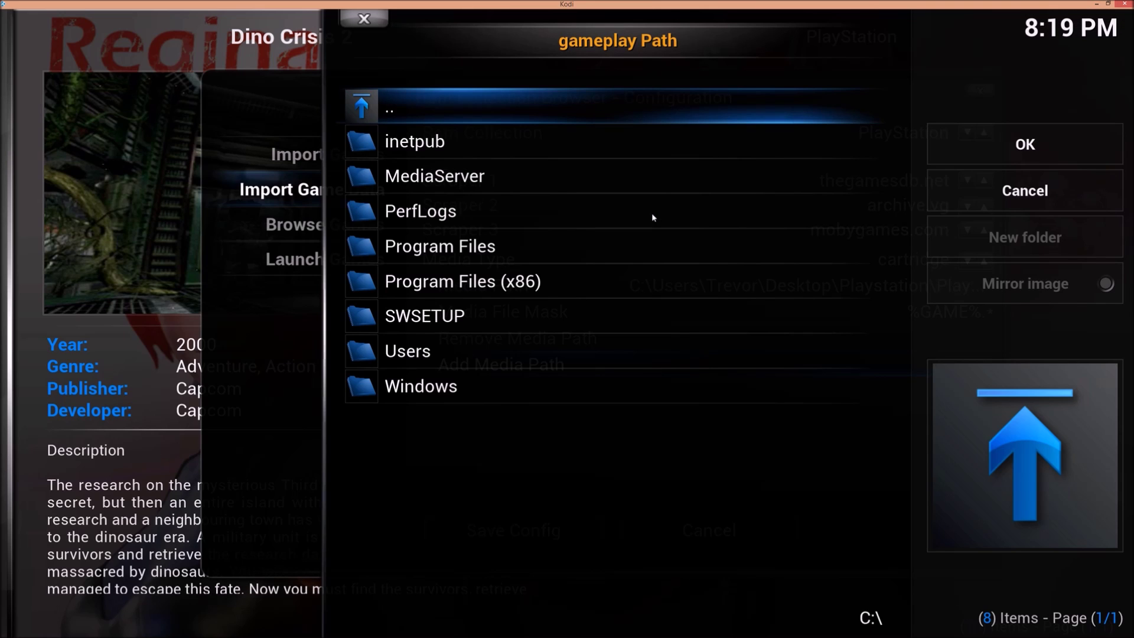
key("Down")
key("Down")
key("Down")
key("Down")
key("Down")
key("Down")
key("Down")
key("Return")
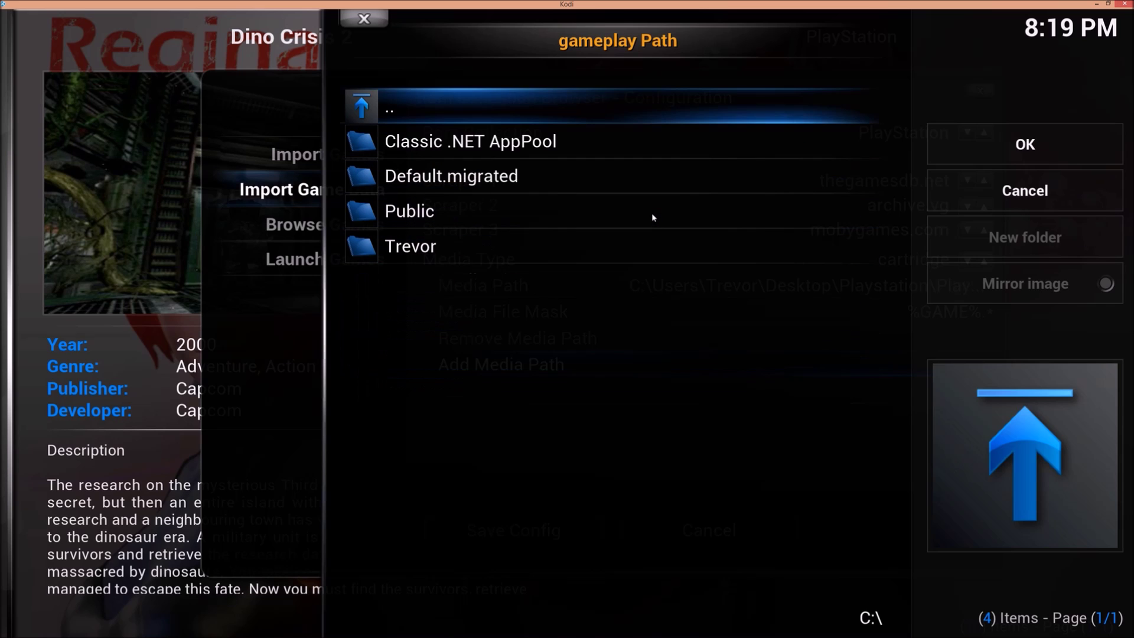
key("Down")
key("Down")
key("Down")
key("Down")
key("Return")
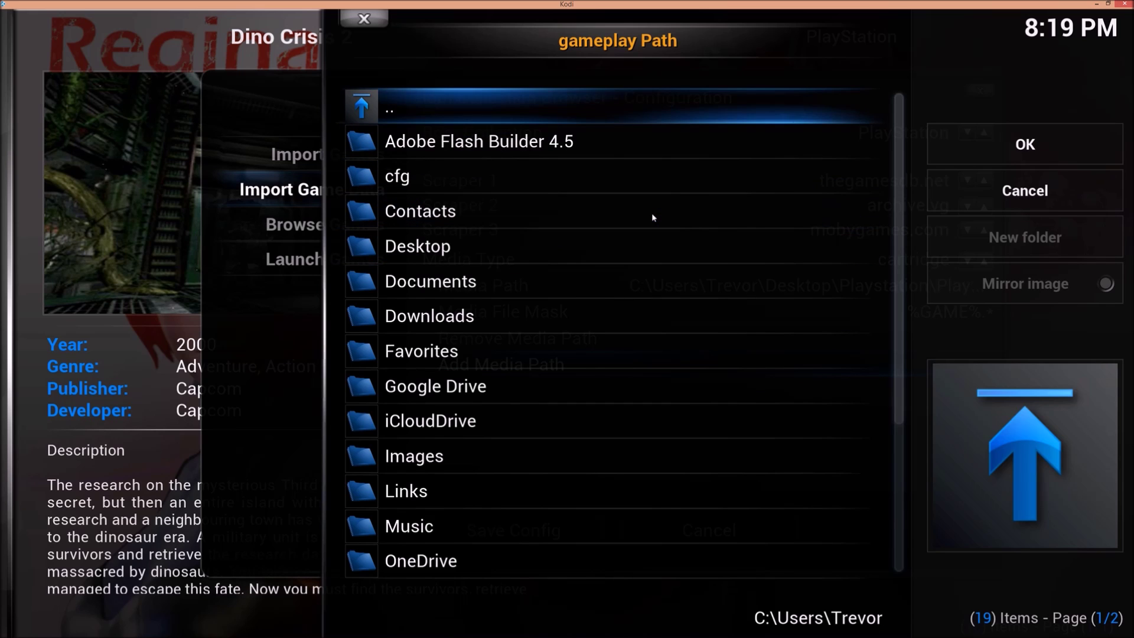
Step: Open the Playstation folder on the Desktop
key("Down")
key("Down")
key("Down")
key("Down")
key("Down")
key("Up")
key("Return")
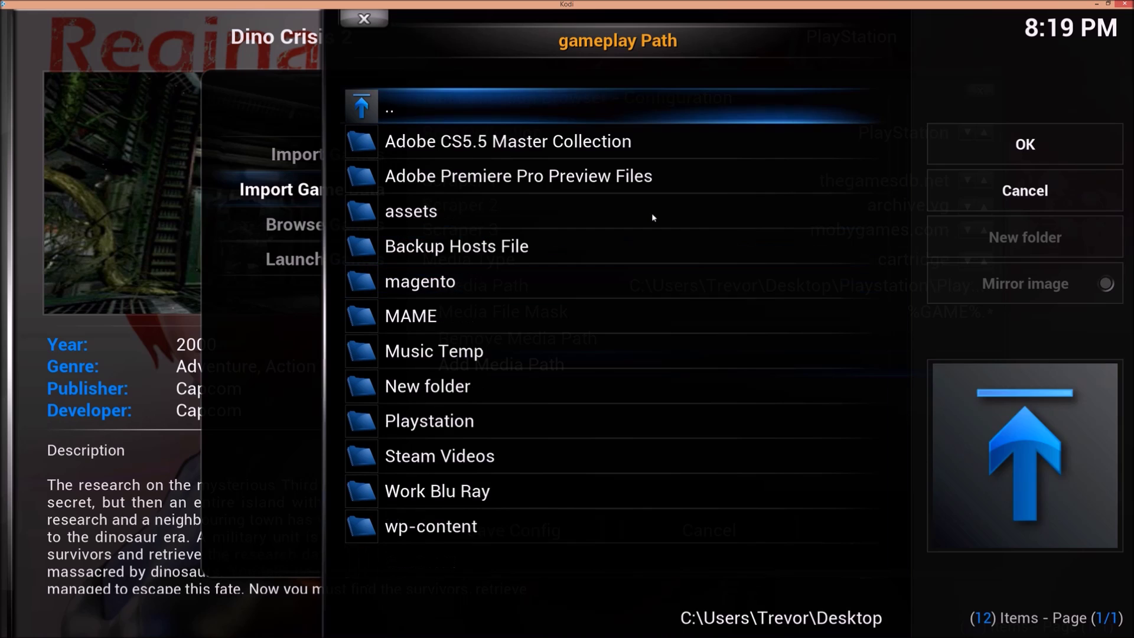
key("Up")
key("Up")
key("Up")
key("Up")
key("Return")
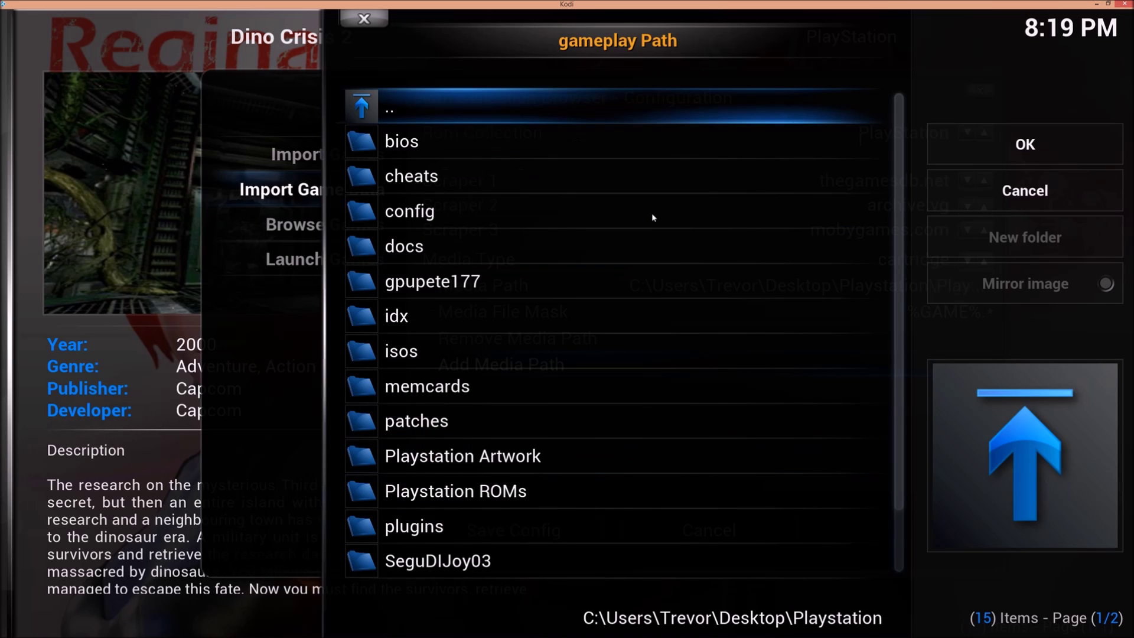
Step: Choose the gameplay folder inside Playstation Artwork as the gameplay path
key("Up")
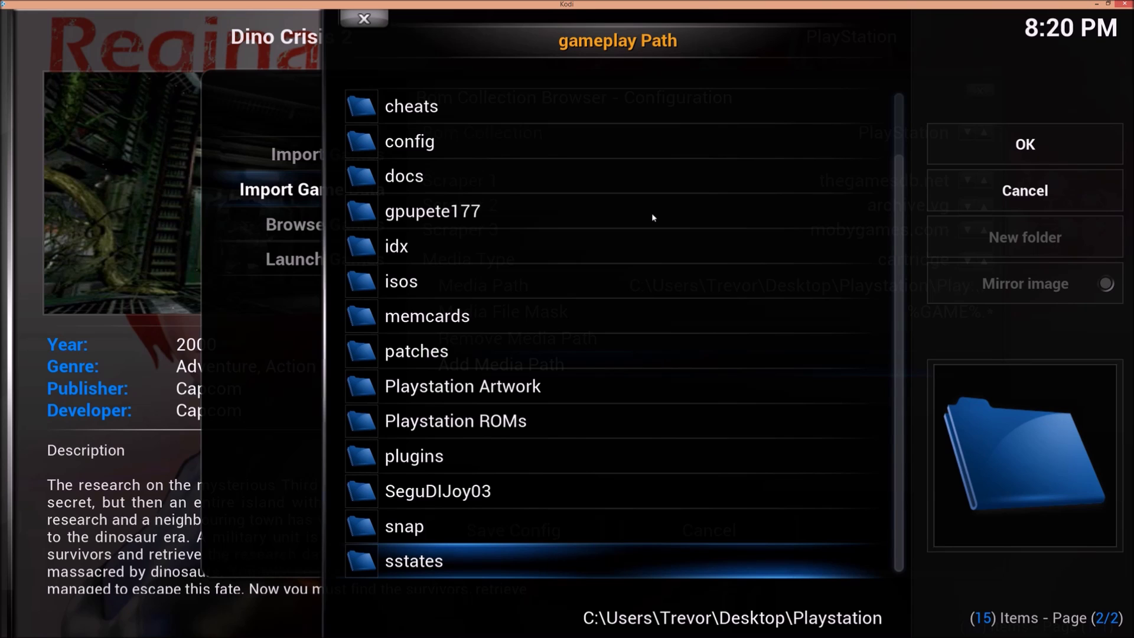
key("Up")
key("Up")
key("Up")
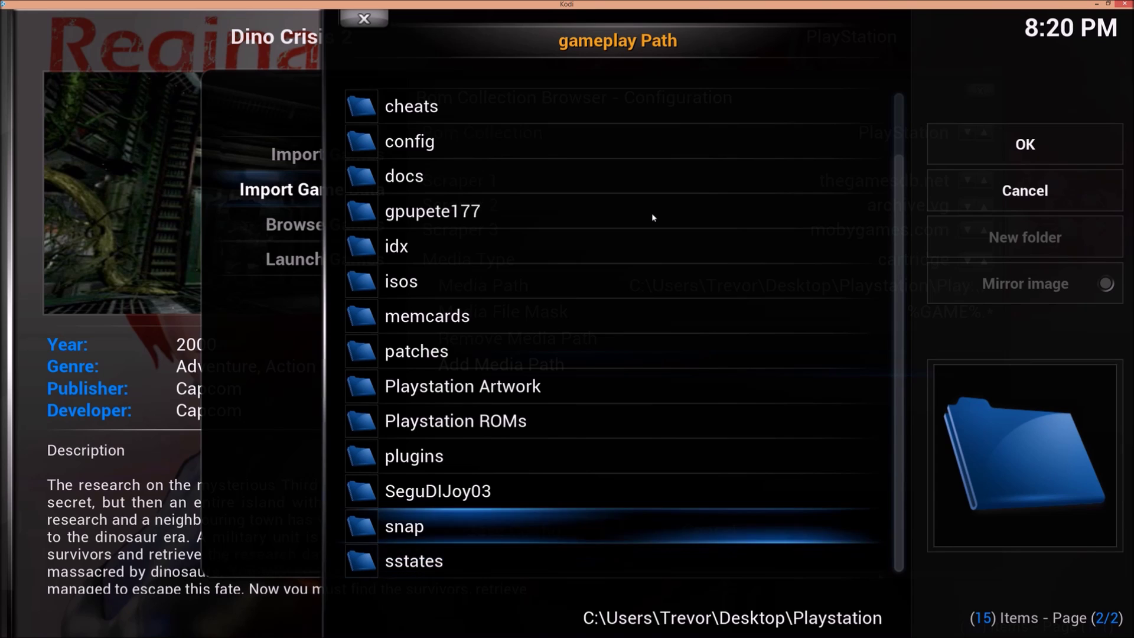
key("Up")
key("Up")
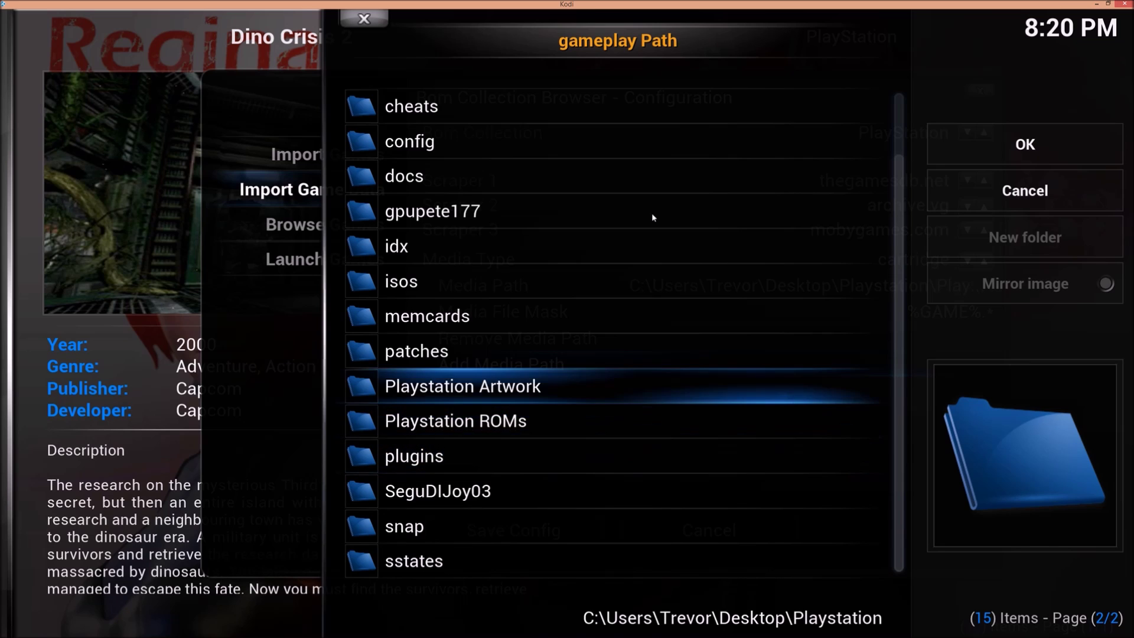
key("Return")
key("Down")
key("Down")
key("Down")
key("Down")
key("Down")
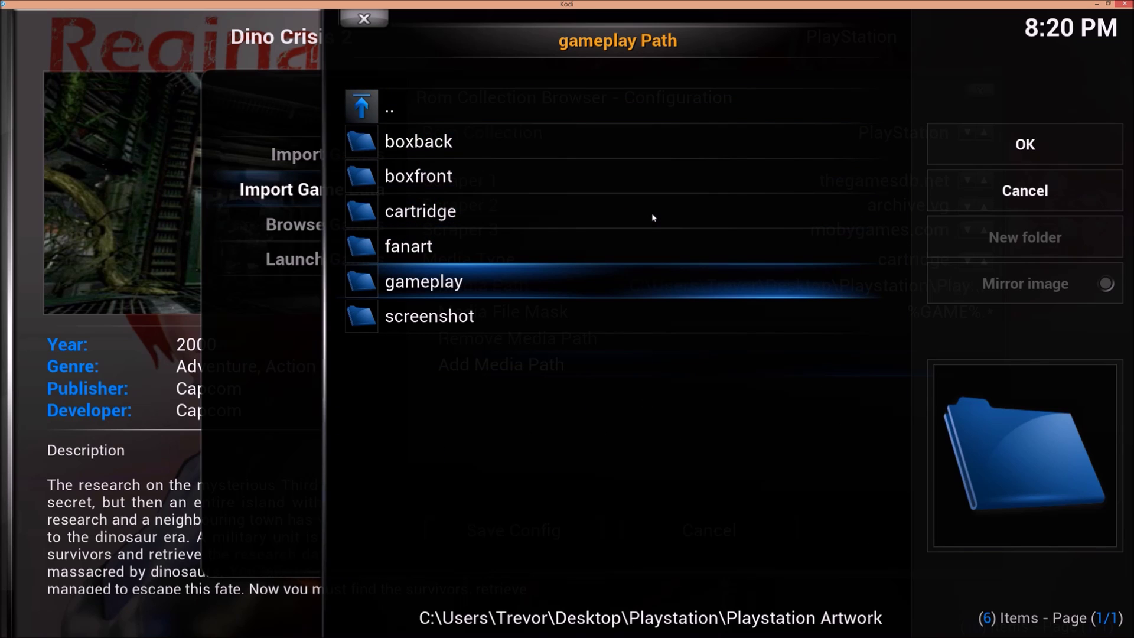
key("Return")
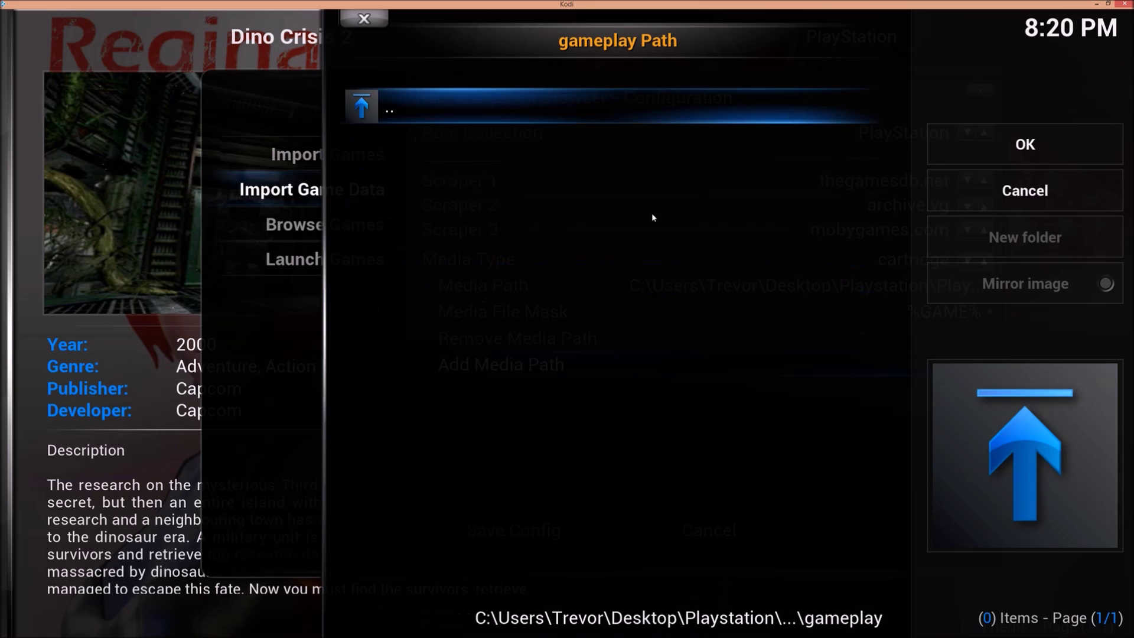
key("Right")
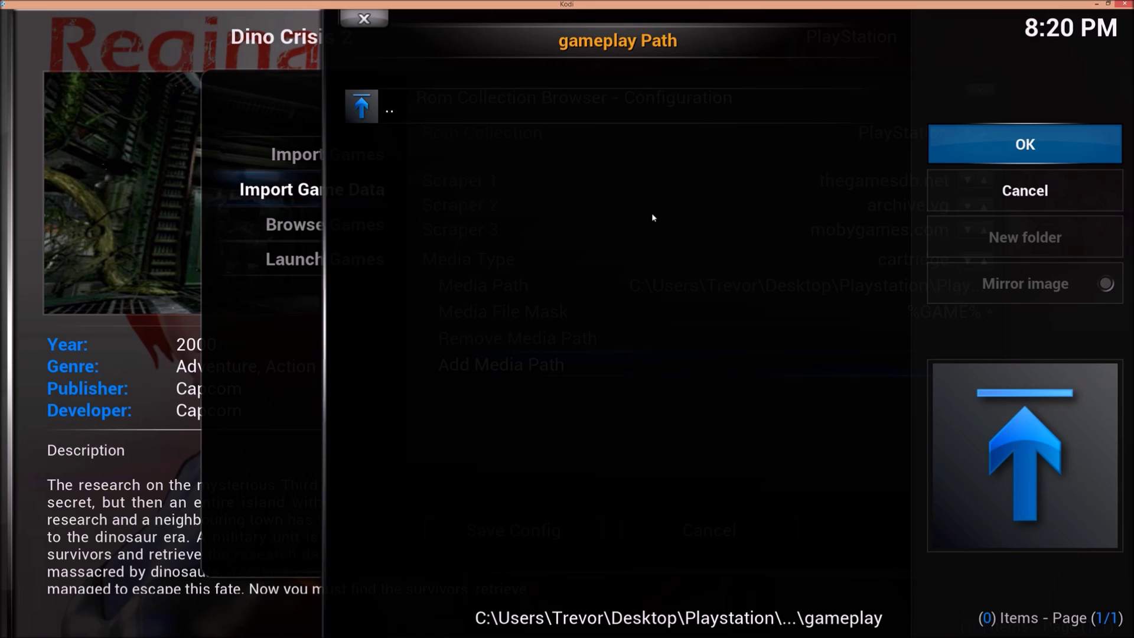
key("Return")
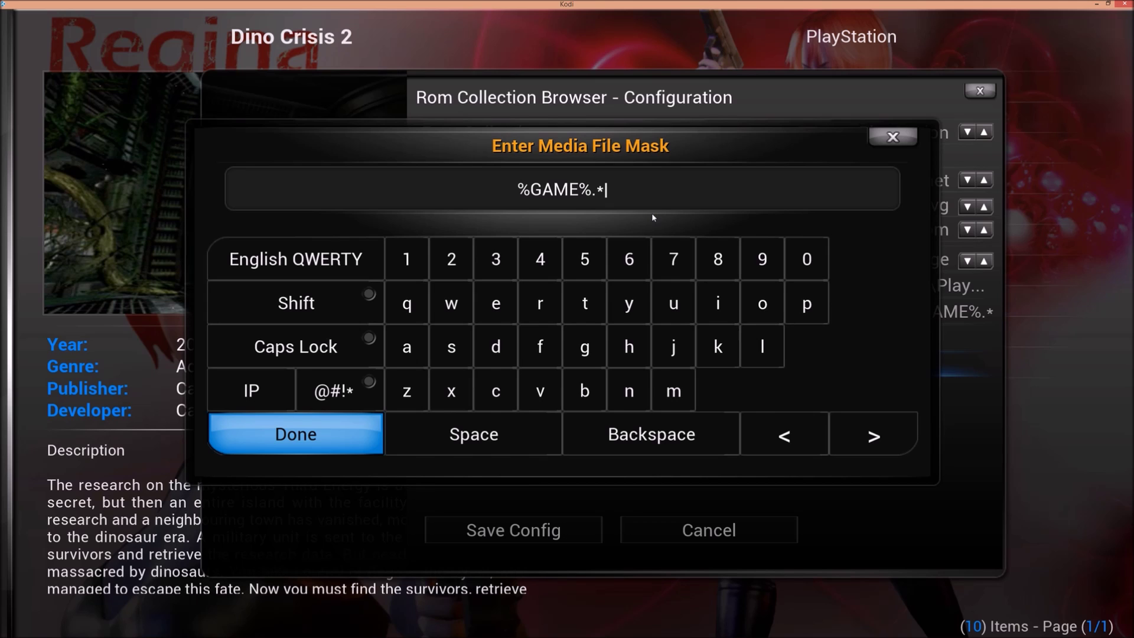
Step: Accept %GAME%.* as the media file mask and save the collection configuration
key("Return")
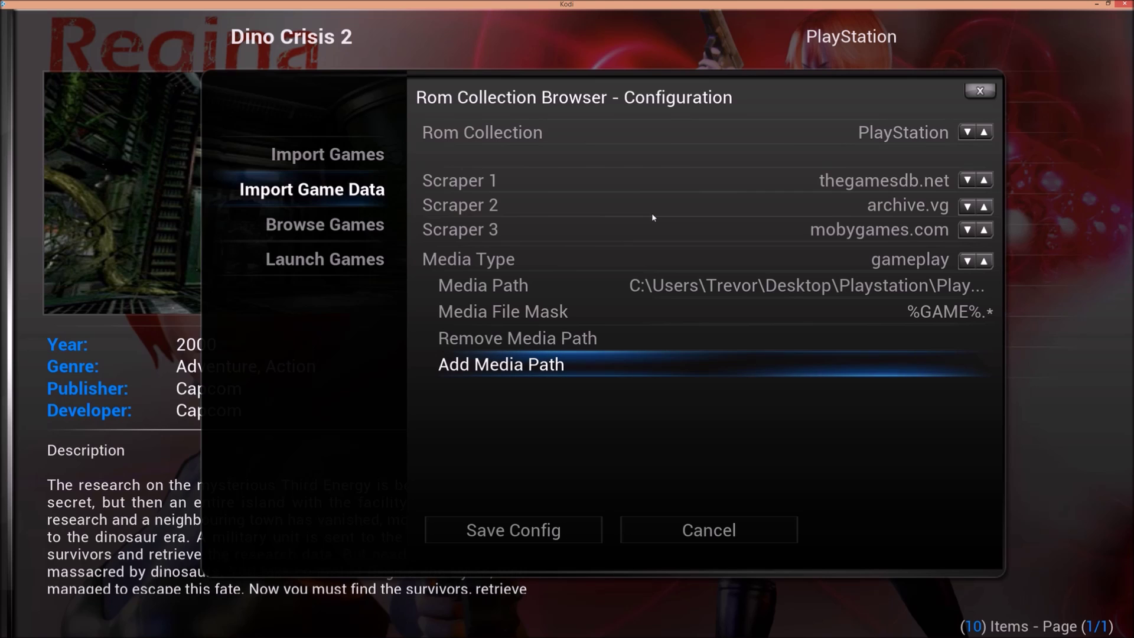
key("Down")
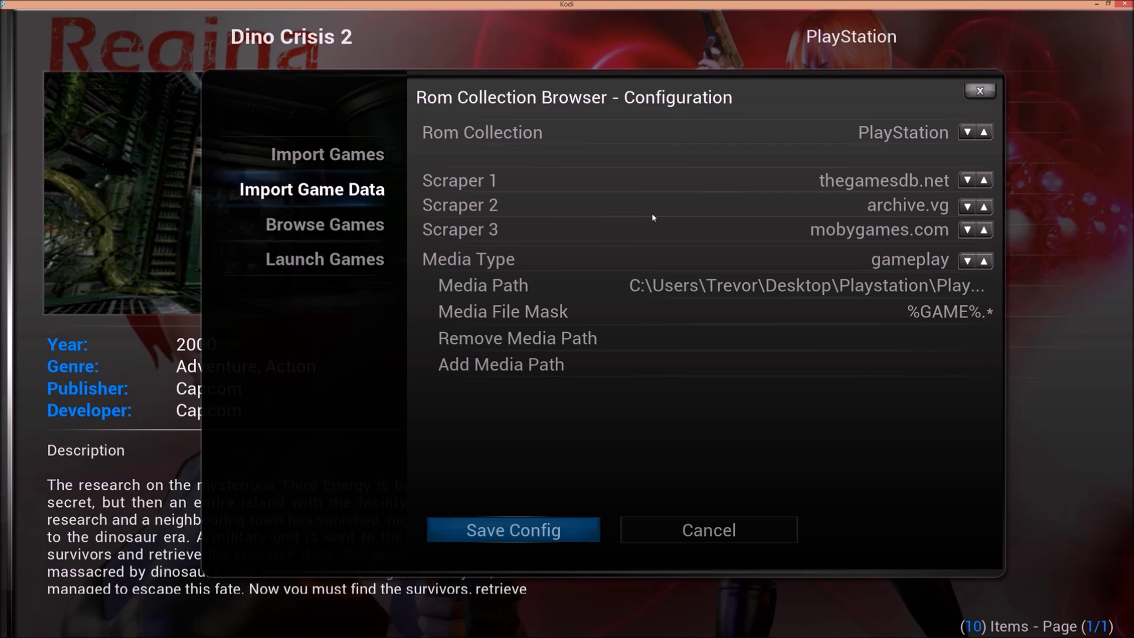
key("Return")
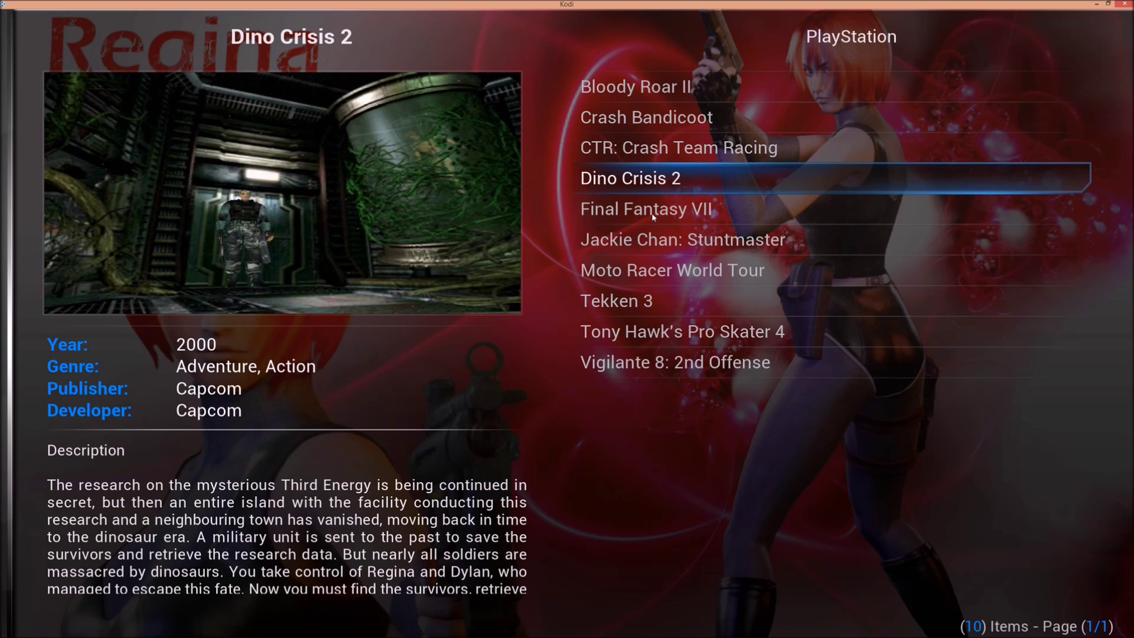
key("Up")
key("Up")
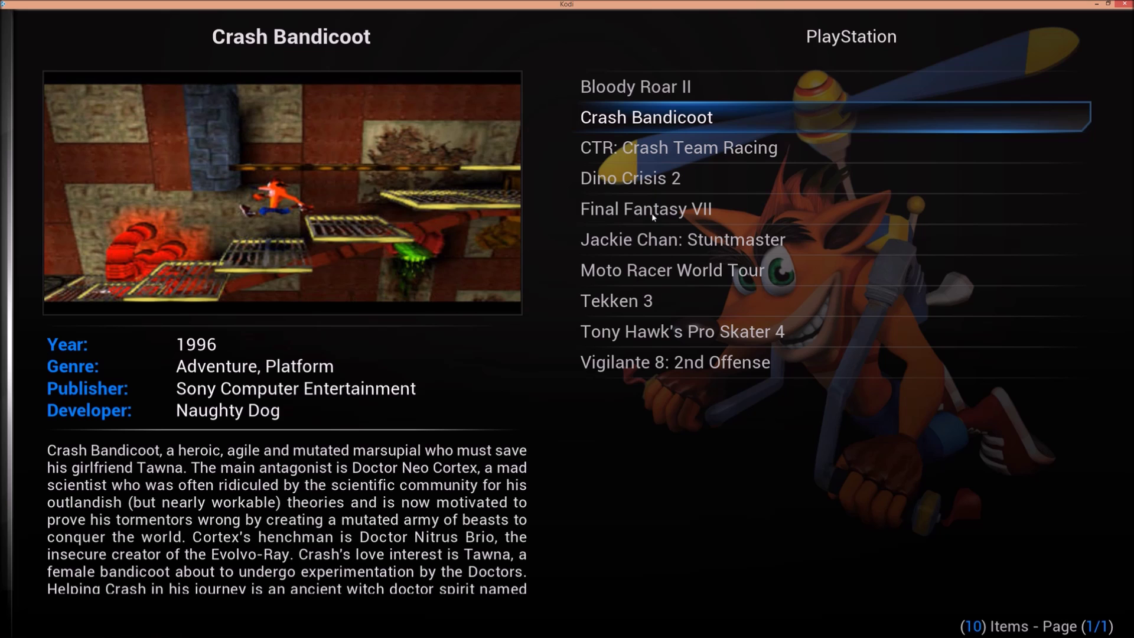
key("c")
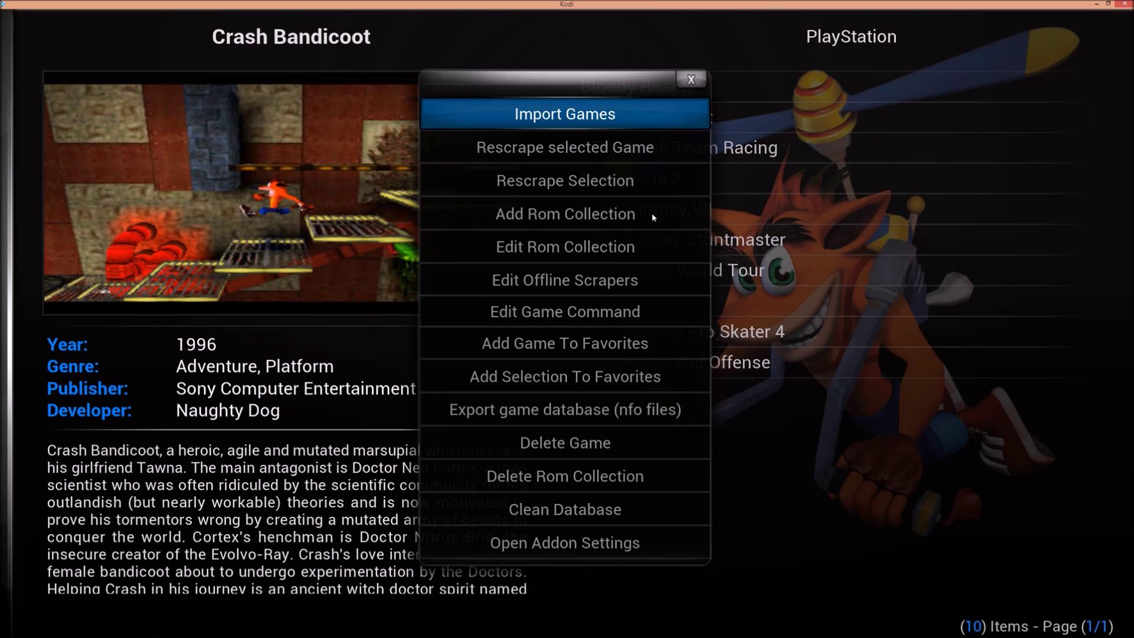
key("Down")
key("Down")
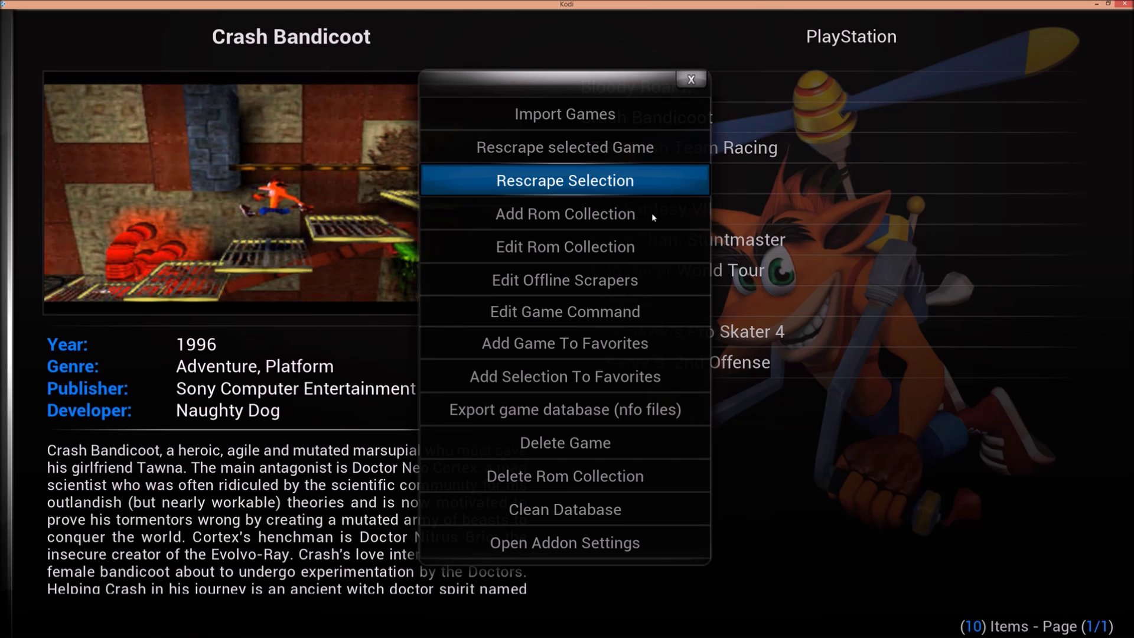
key("Escape")
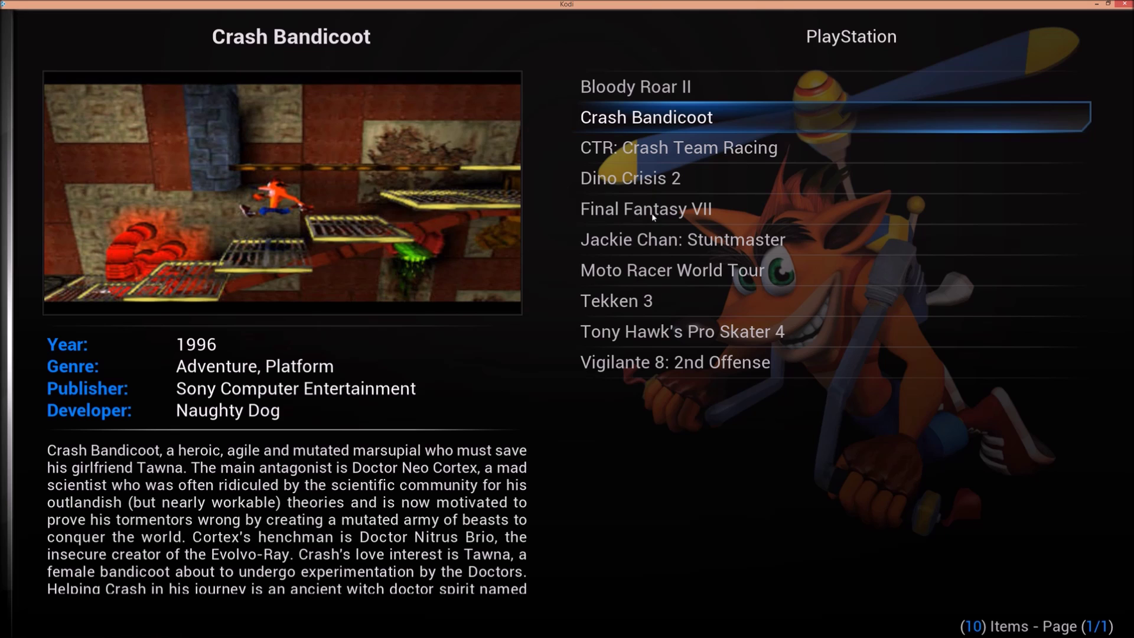
Step: Start Rescrape Selection for the games filtered by the PlayStation console
key("Left")
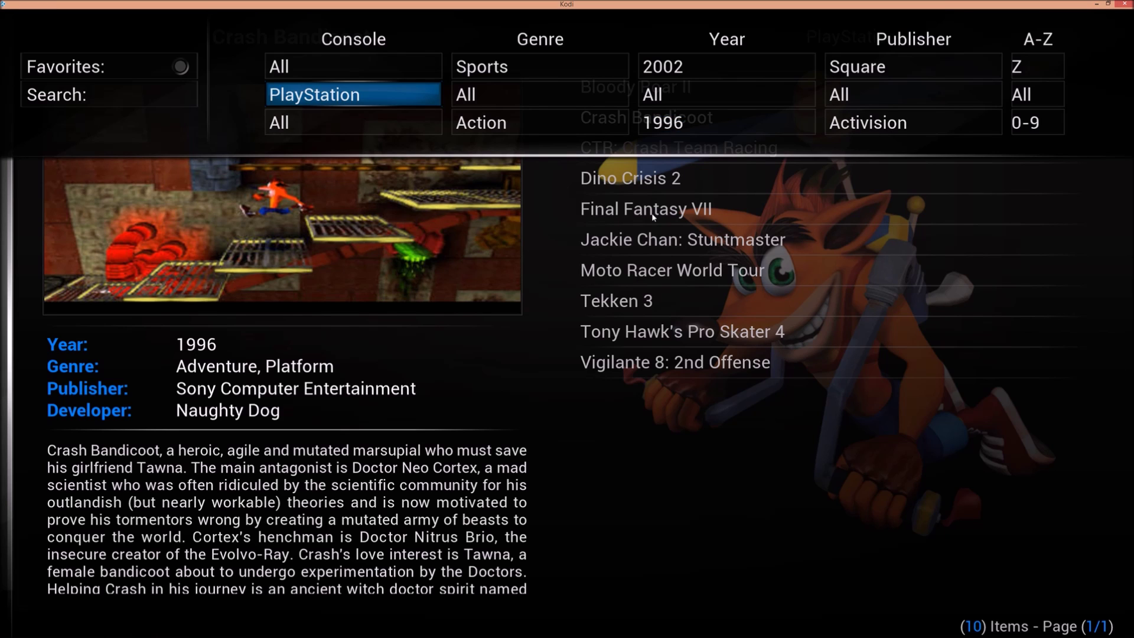
key("Down")
key("Down")
key("c")
key("Down")
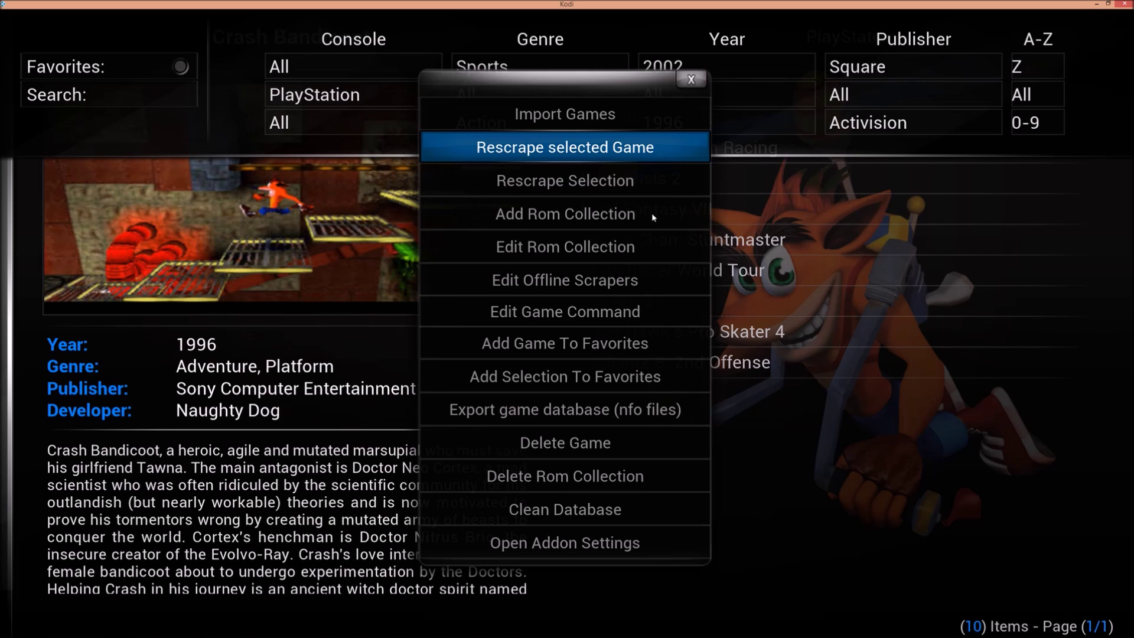
key("Down")
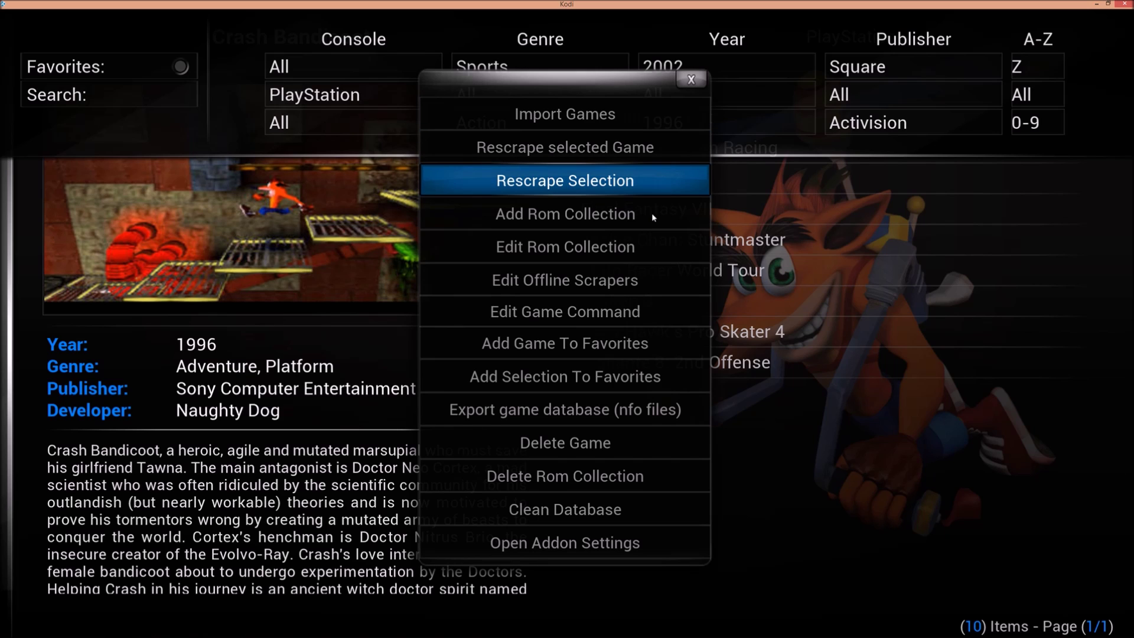
key("Return")
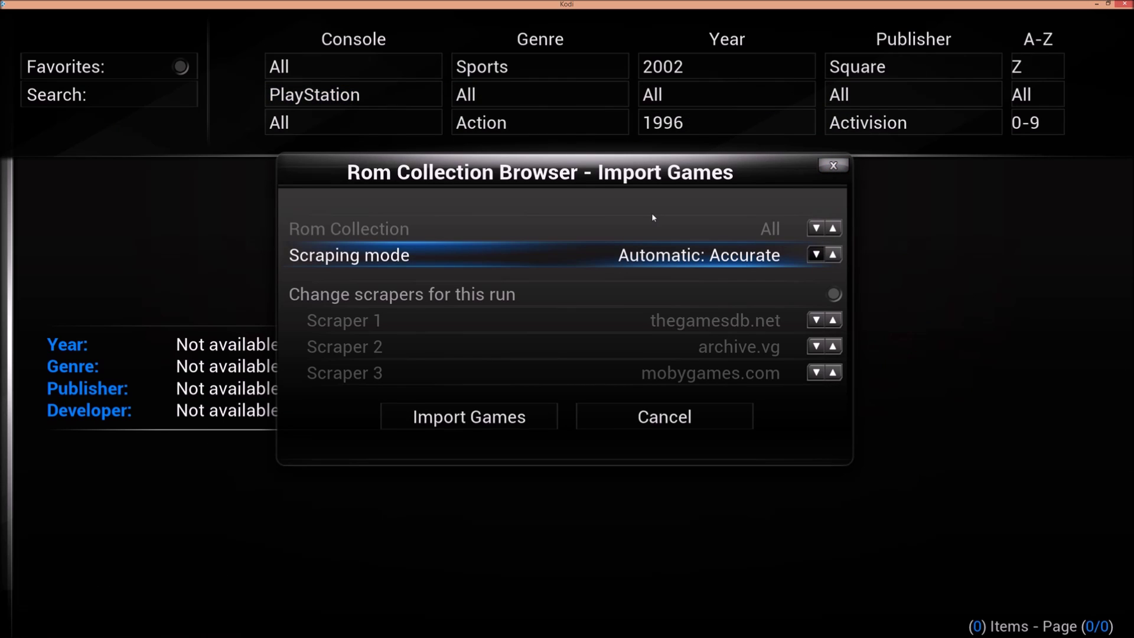
Step: Enable changing scrapers for this run and set Scraper 1 and Scraper 2 to local nfo
key("Down")
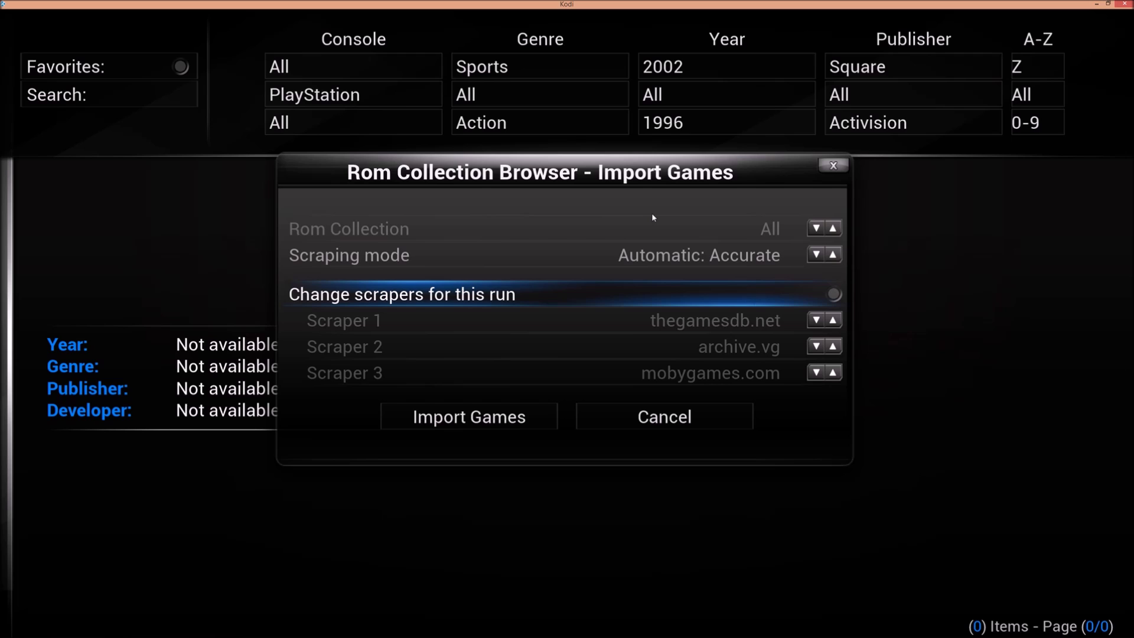
key("Return")
key("Down")
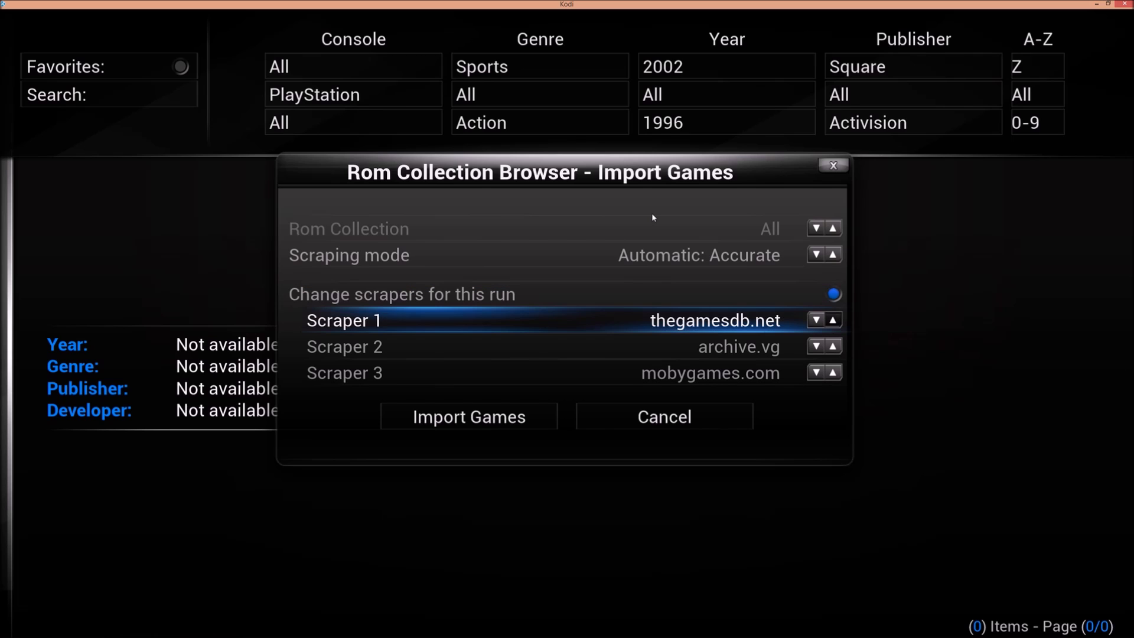
key("Left")
key("Down")
key("Left")
key("Left")
key("Left")
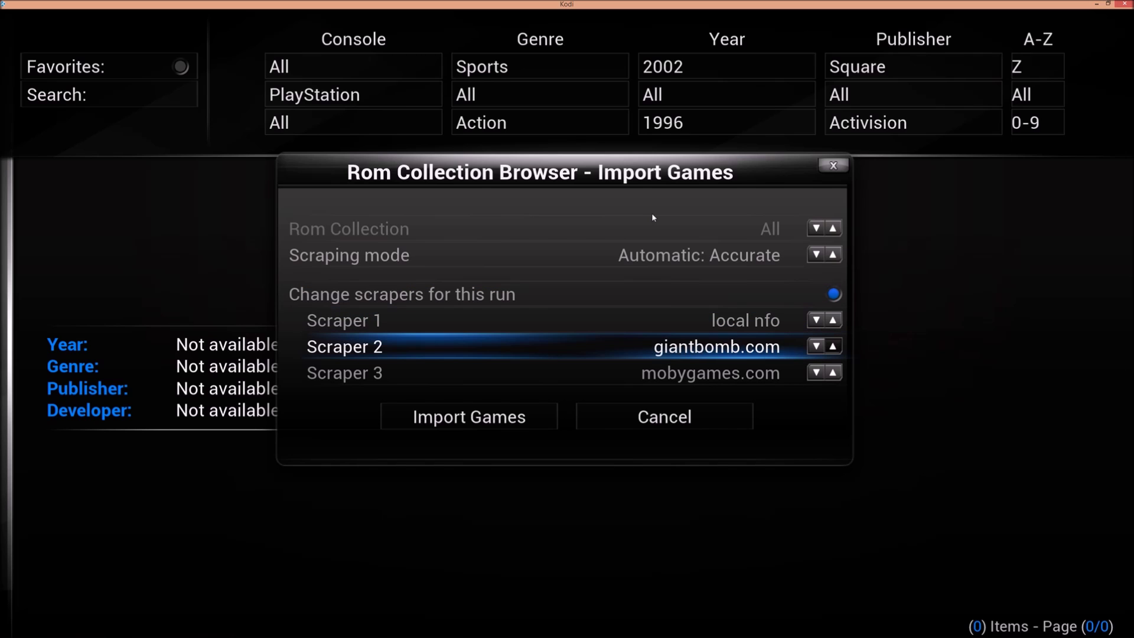
key("Left")
Step: Set Scraper 3 to local nfo and start importing the games
key("Down")
key("Left")
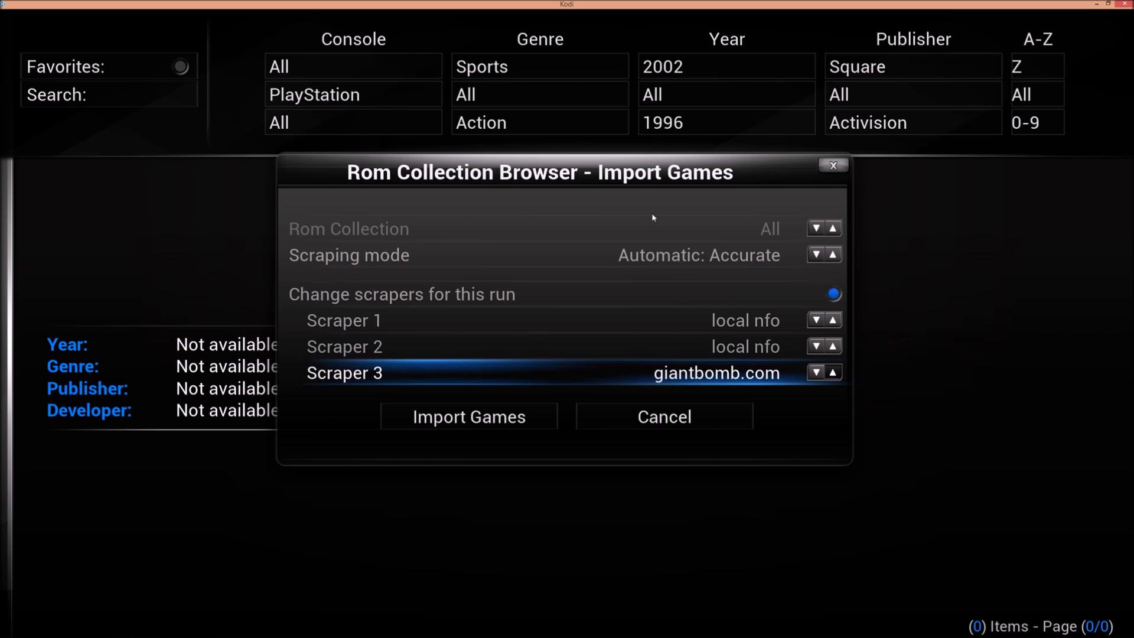
key("Left")
key("Left")
key("Down")
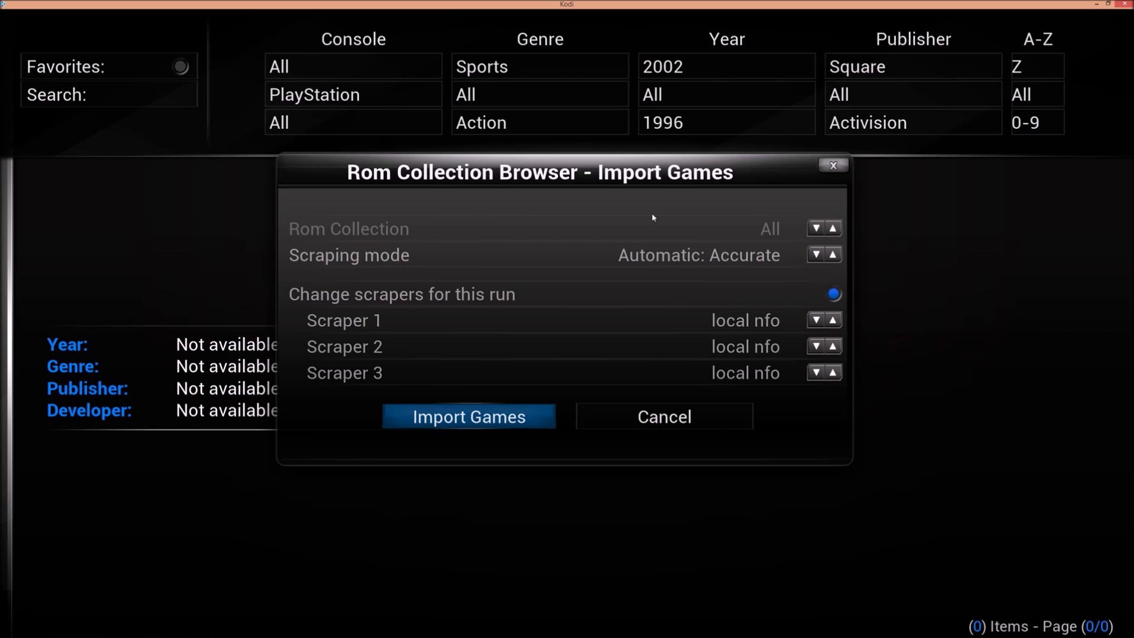
key("Return")
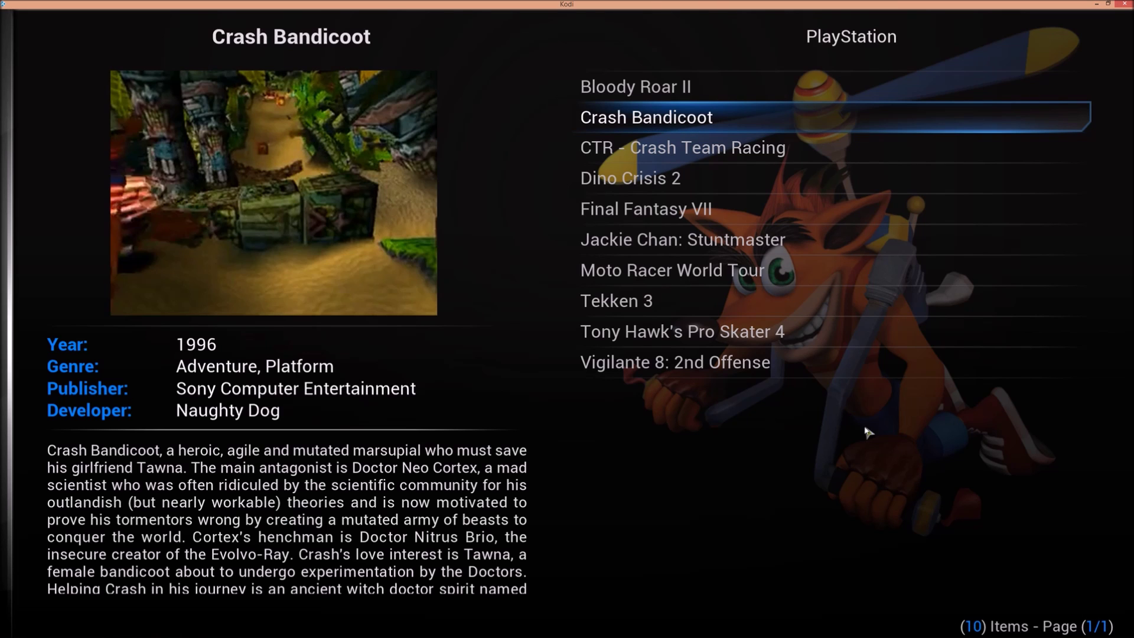
Step: Browse the PlayStation games from CTR - Crash Team Racing to Moto Racer World Tour and check their gameplay videos
key("Down")
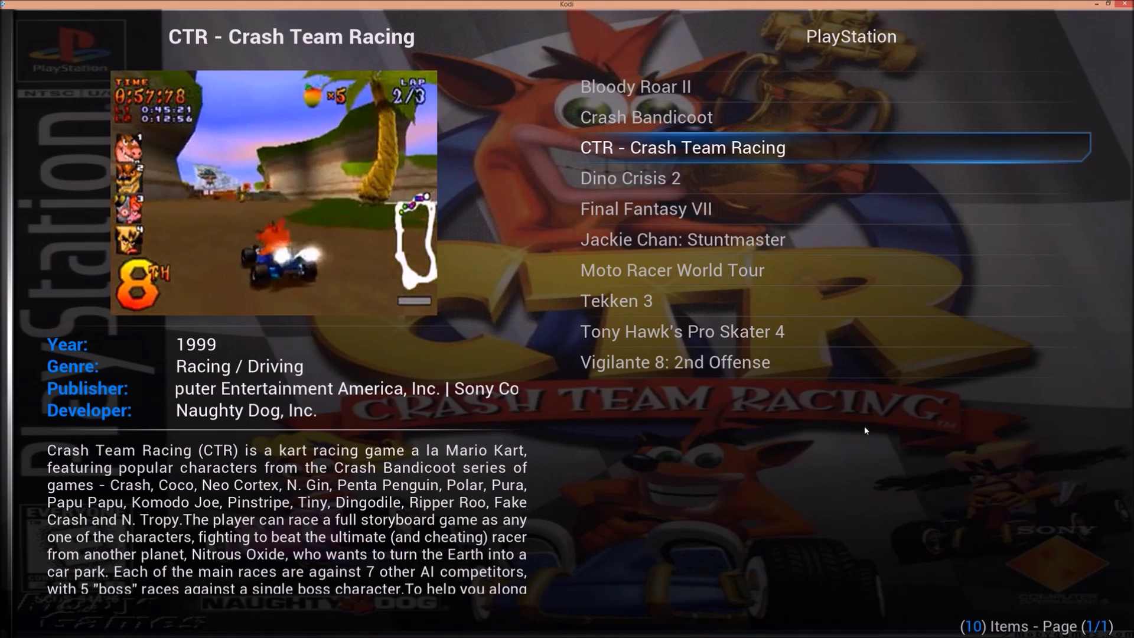
key("Down")
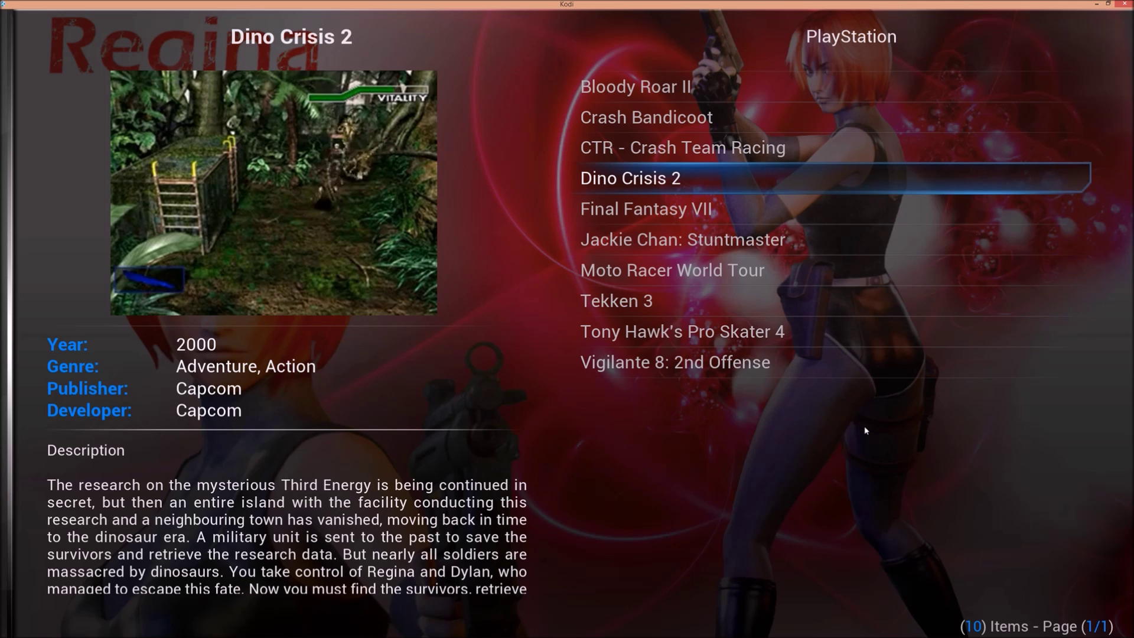
key("Down")
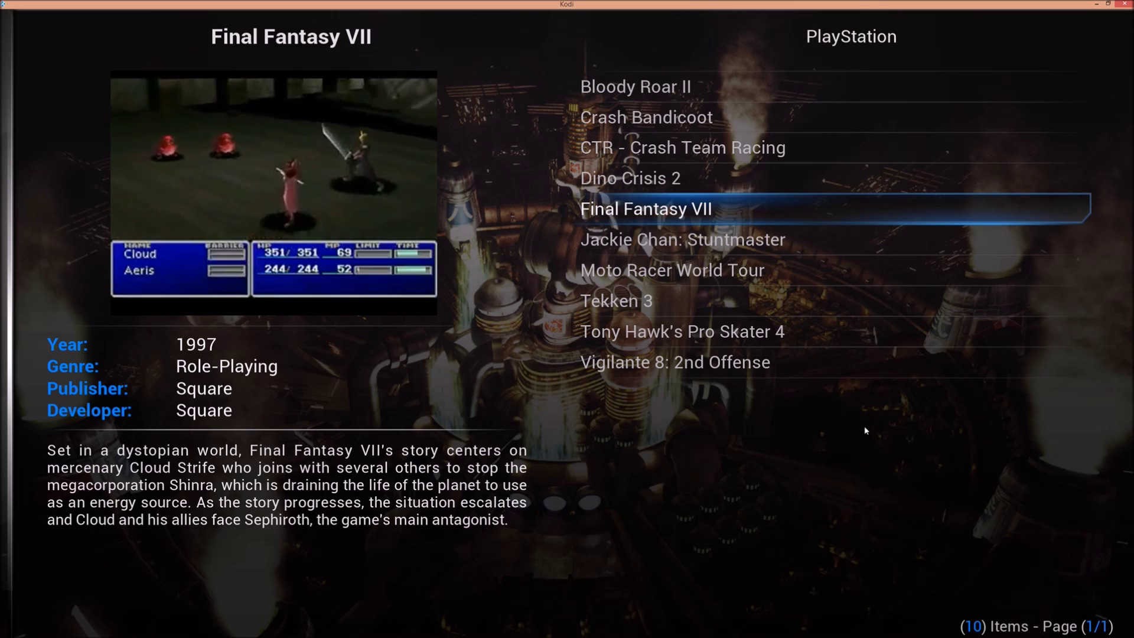
key("Down")
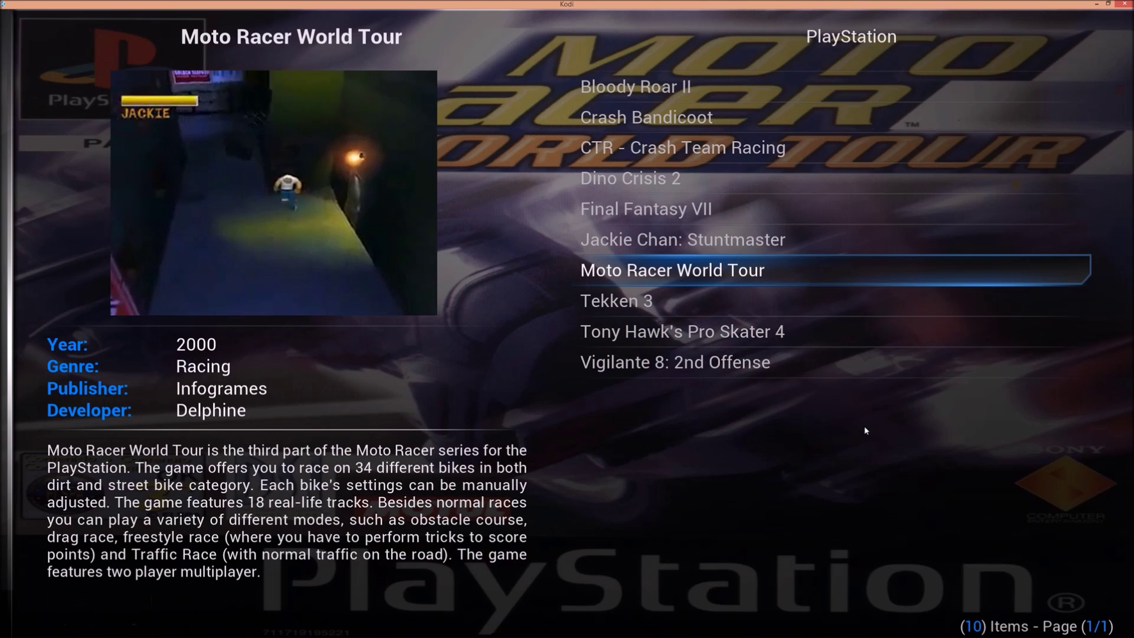
key("Down")
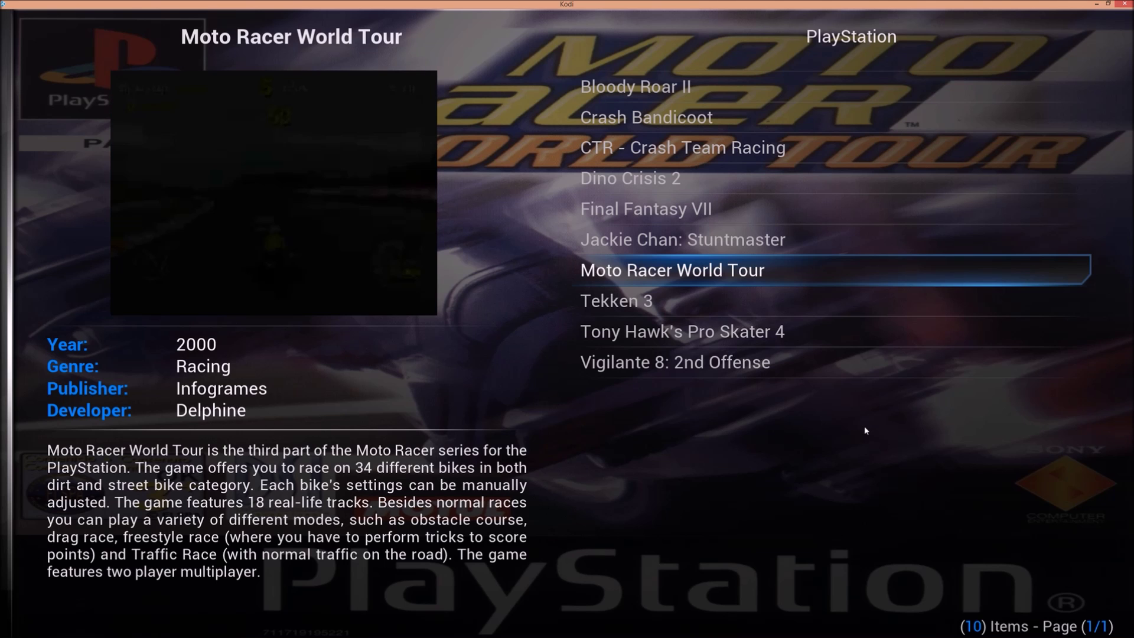